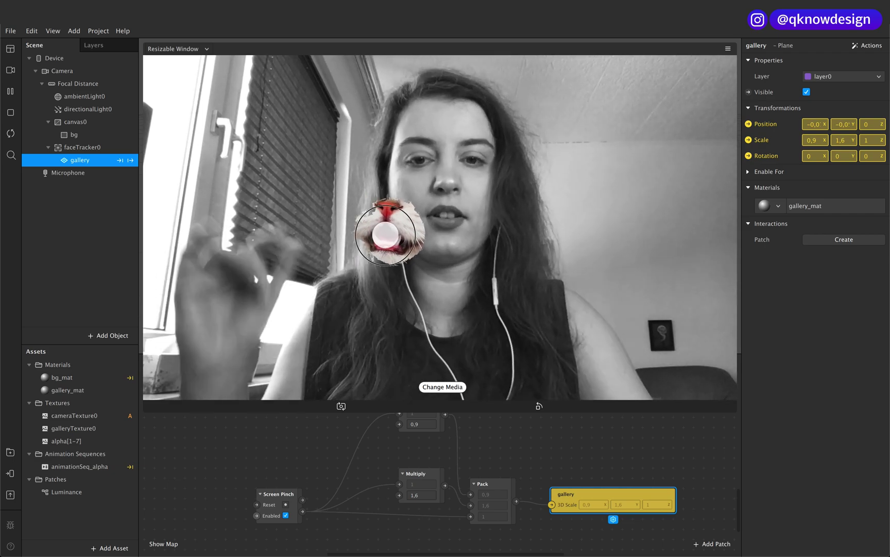
Test the finished effect by moving the gallery mouth image across the face in the preview.
drag(383, 234, 435, 206)
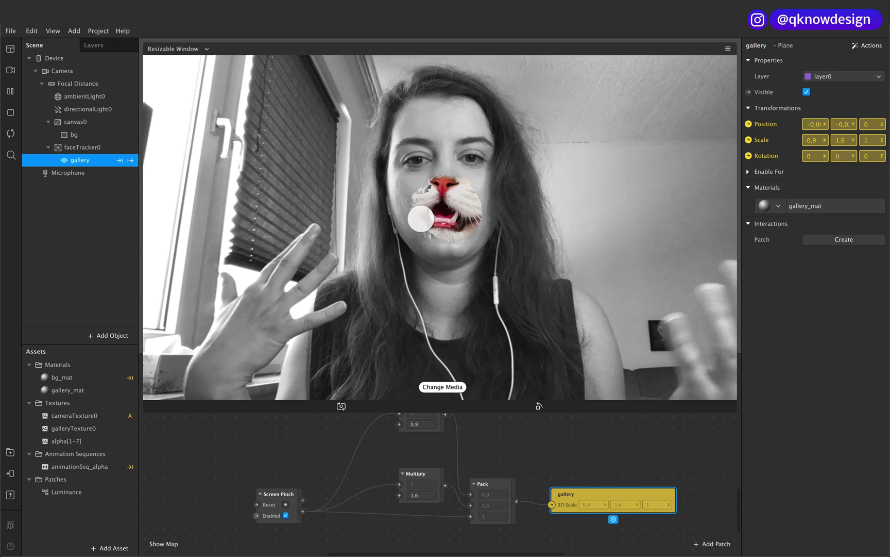
click(481, 220)
drag(481, 220, 524, 218)
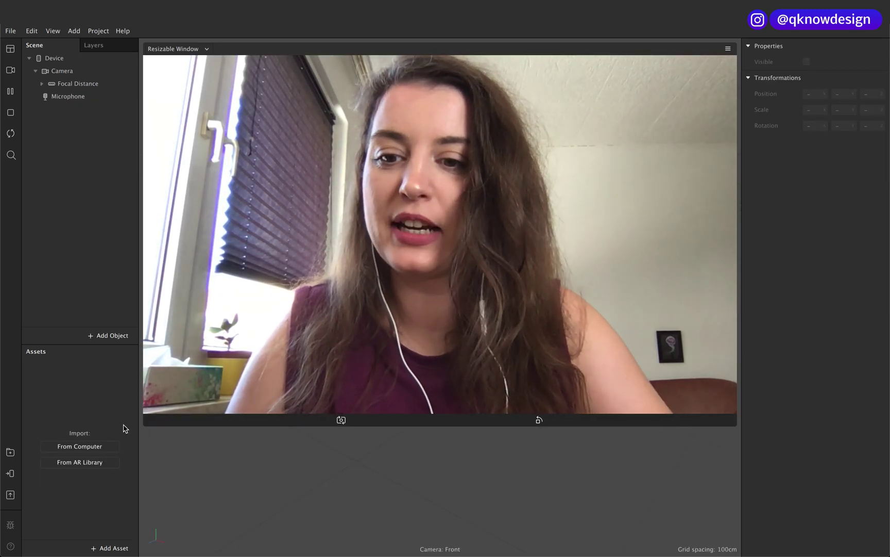
Shrink the simulator preview and insert a 2D rectangle into the scene.
drag(145, 424, 415, 394)
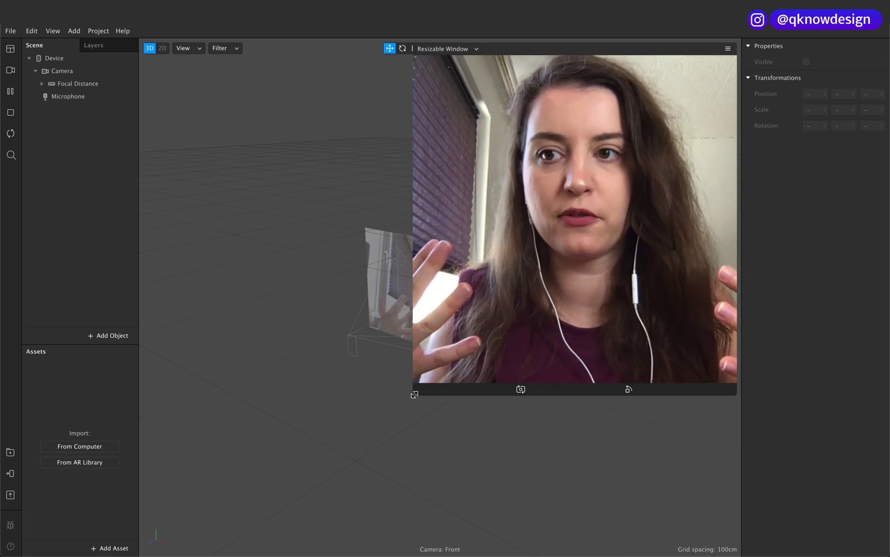
click(103, 336)
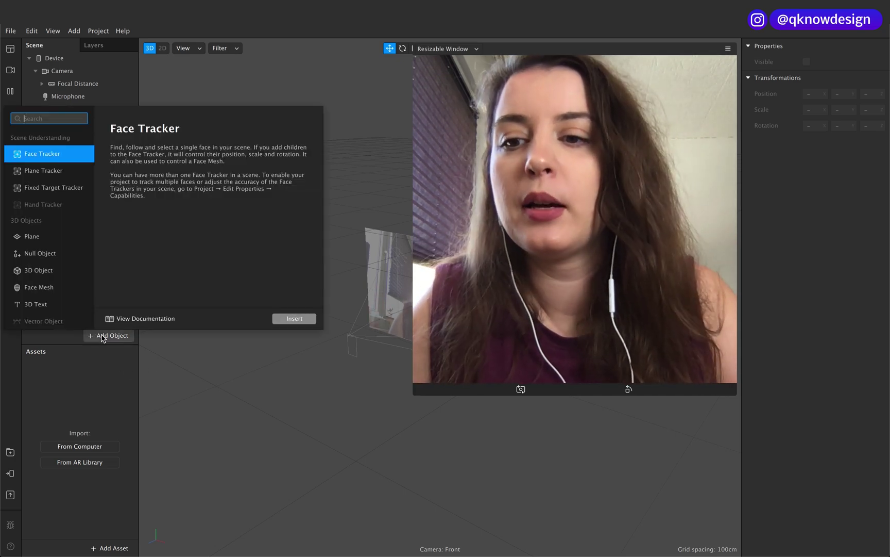
scroll(74, 268, down, 3)
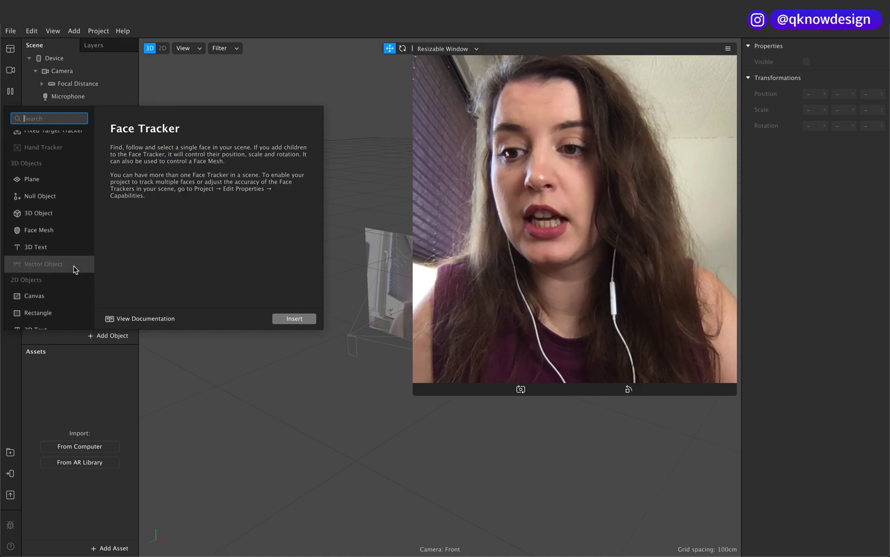
click(49, 306)
click(294, 318)
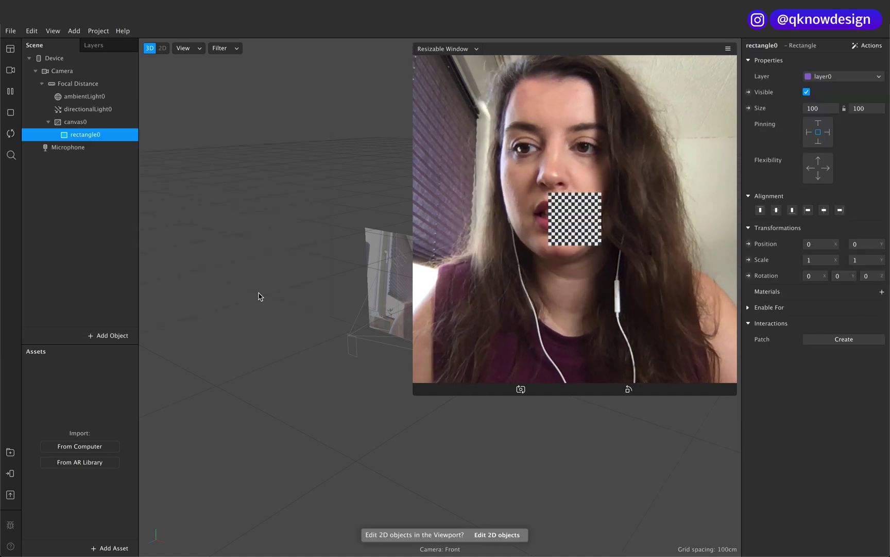
Rename the new rectangle as bg.
double_click(100, 135)
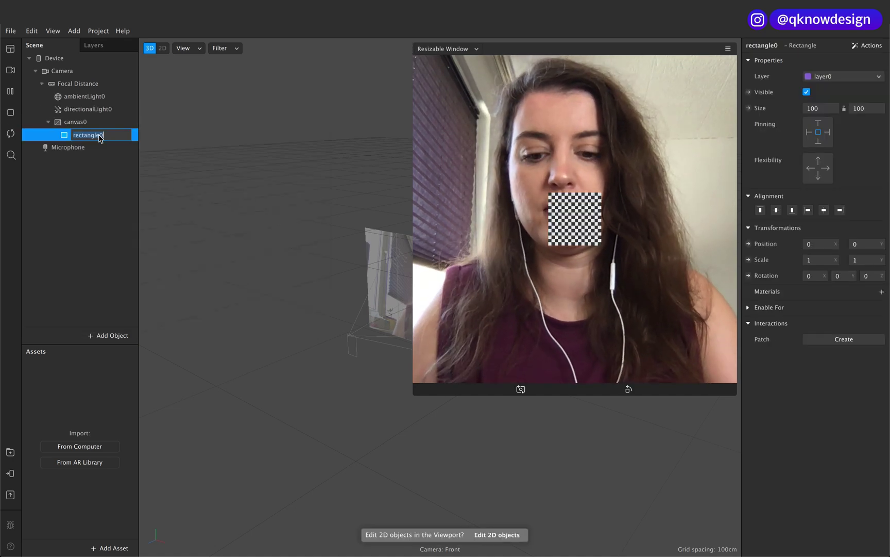
text(bg)
click(104, 197)
Make the bg rectangle fill the full width and height of its canvas and give it a new material.
click(116, 138)
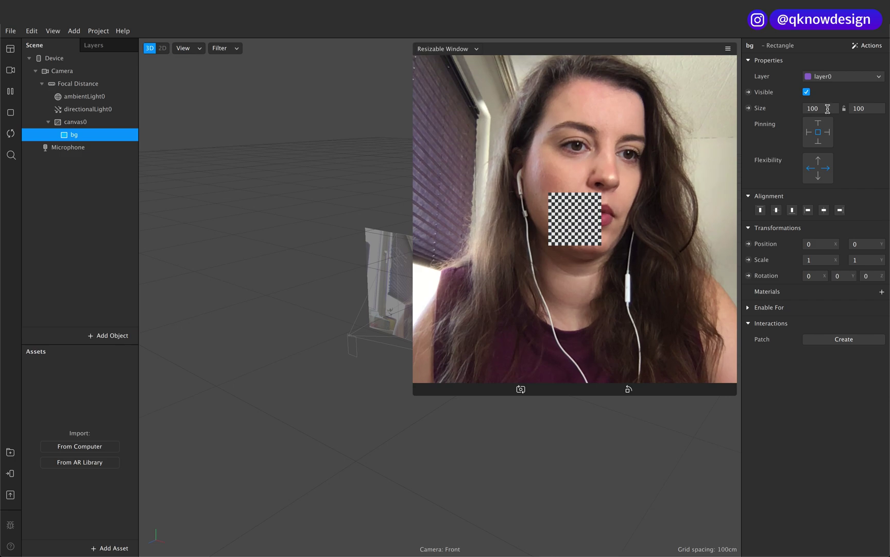
click(821, 109)
click(825, 124)
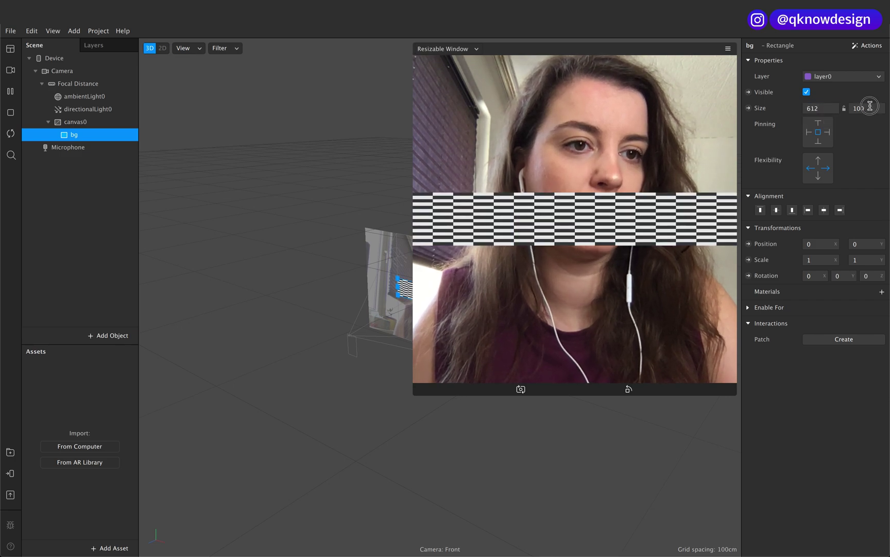
click(867, 108)
click(867, 124)
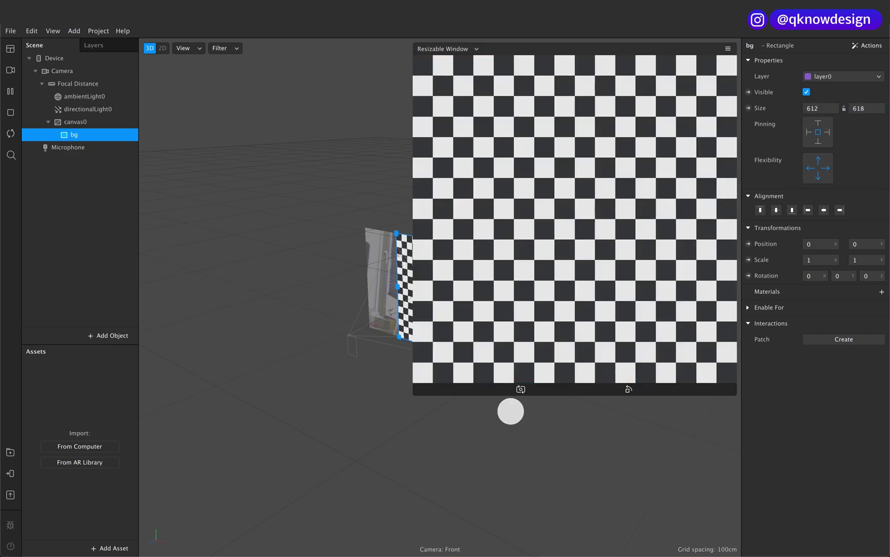
click(881, 292)
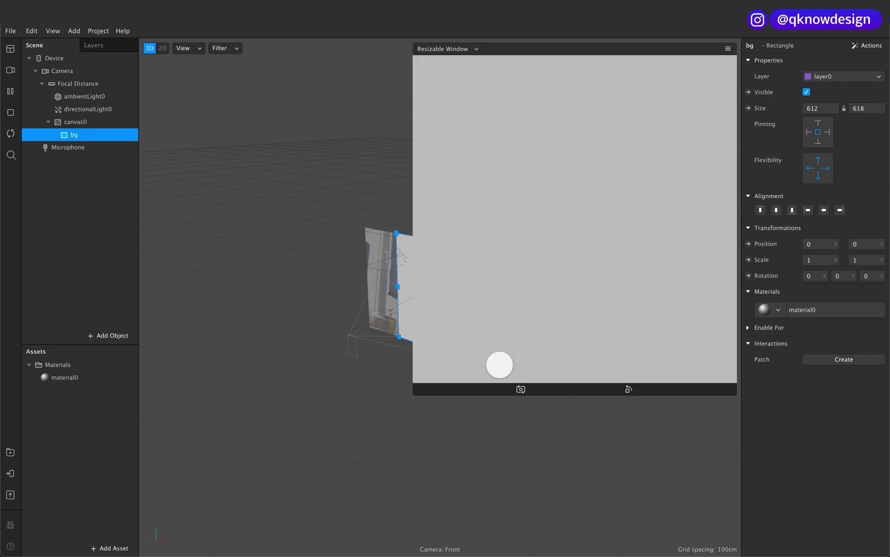
drag(412, 393, 148, 390)
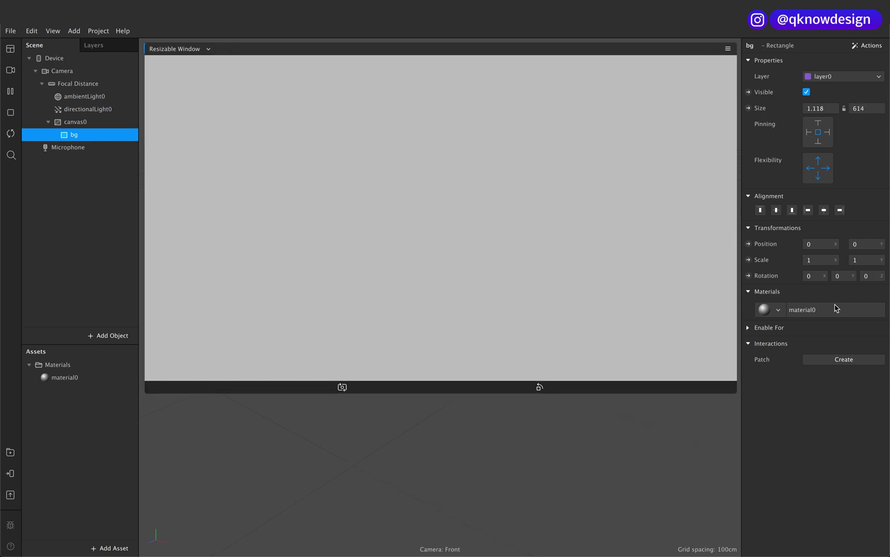
Rename the bg rectangle's material as bg_mat and set its shader type to Flat.
click(811, 312)
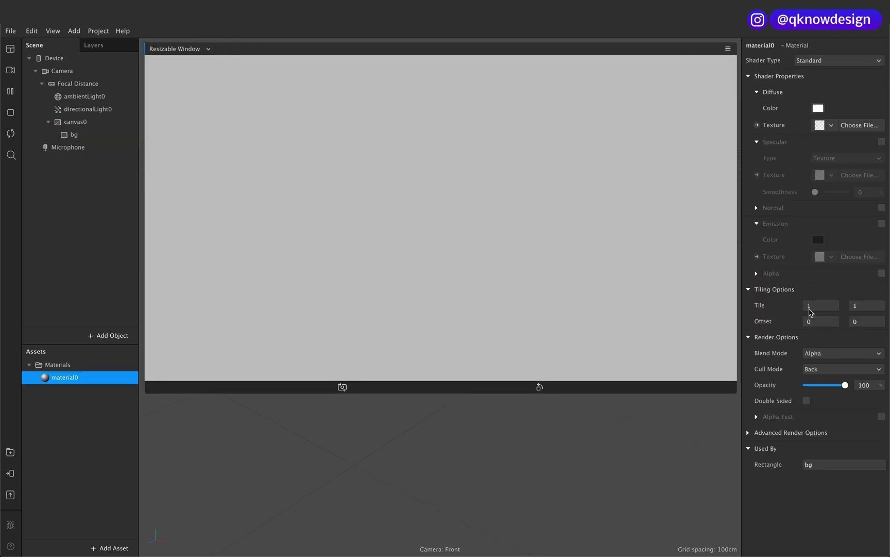
double_click(766, 46)
text(bg_mat)
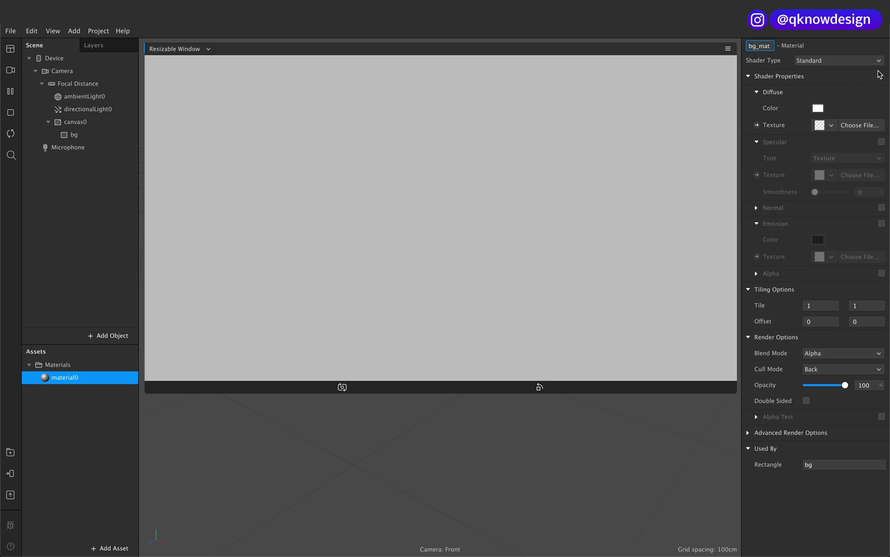
click(857, 61)
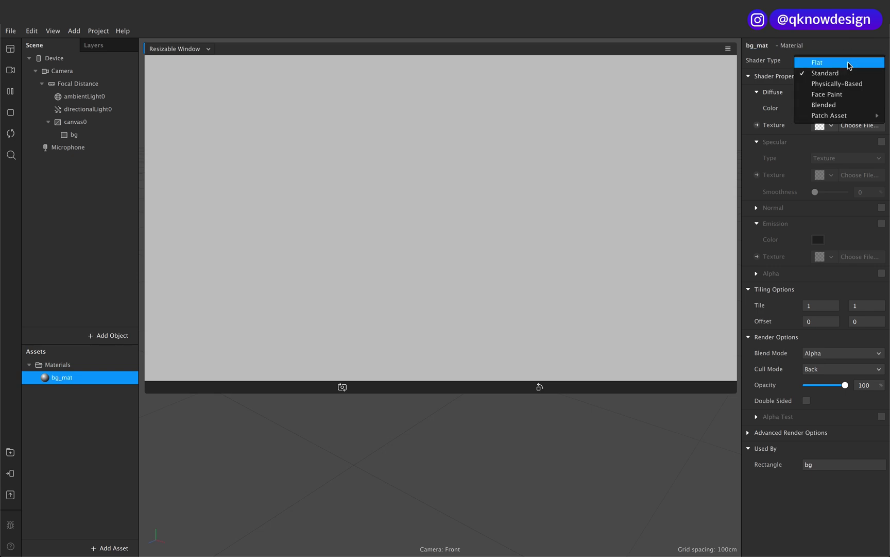
click(848, 62)
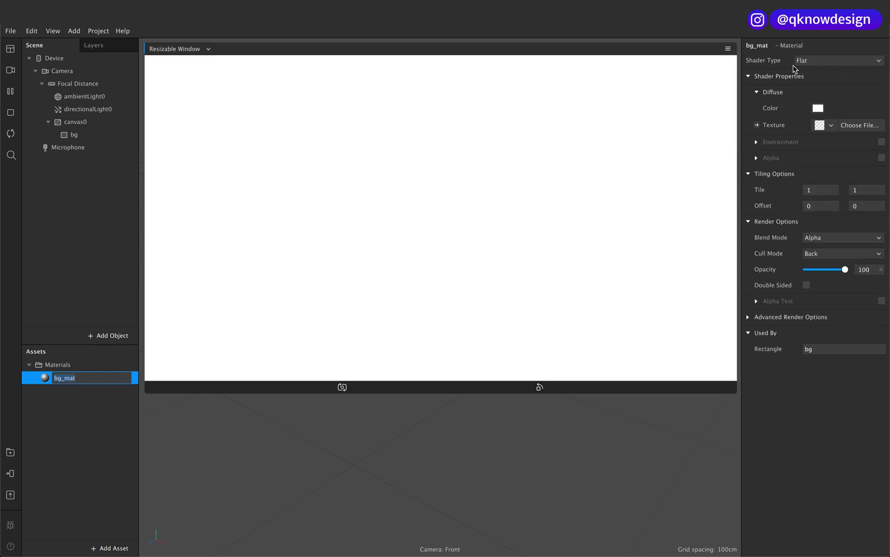
Show the Patch Editor and enlarge it below the simulator preview.
click(54, 31)
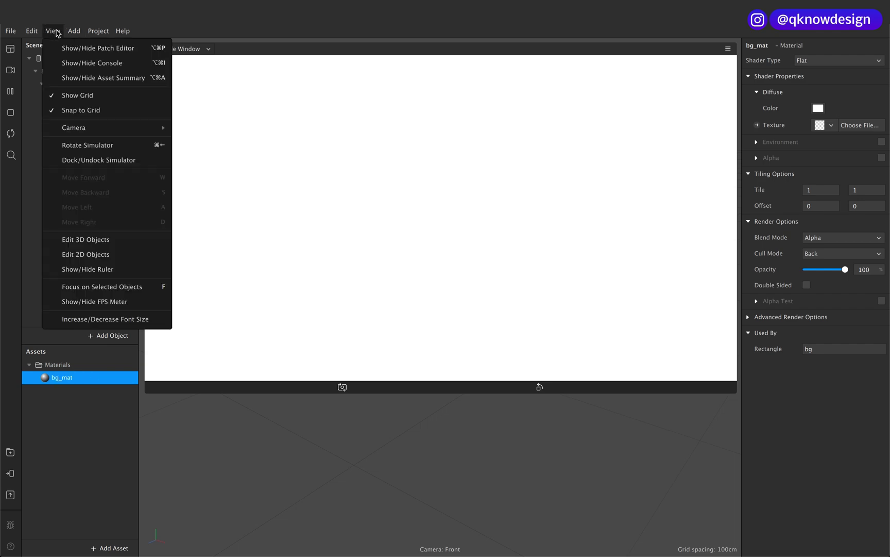
click(111, 51)
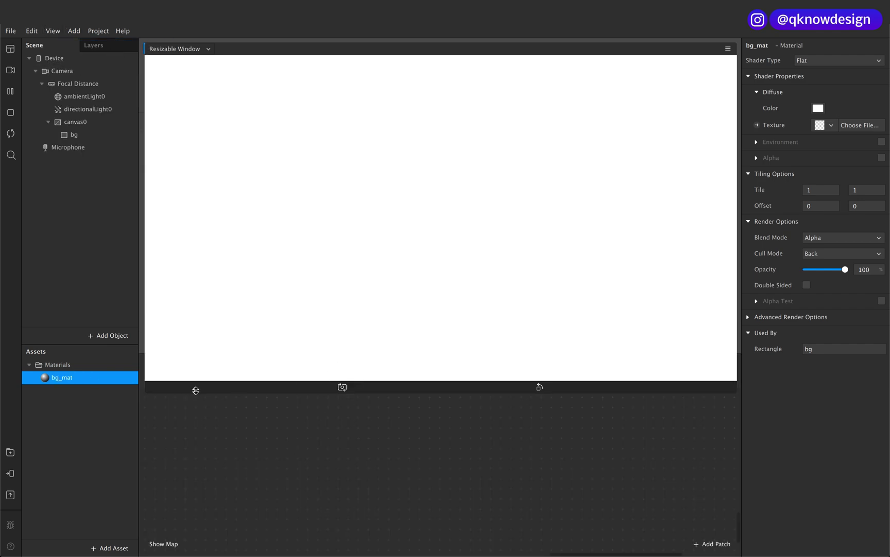
drag(192, 392, 196, 355)
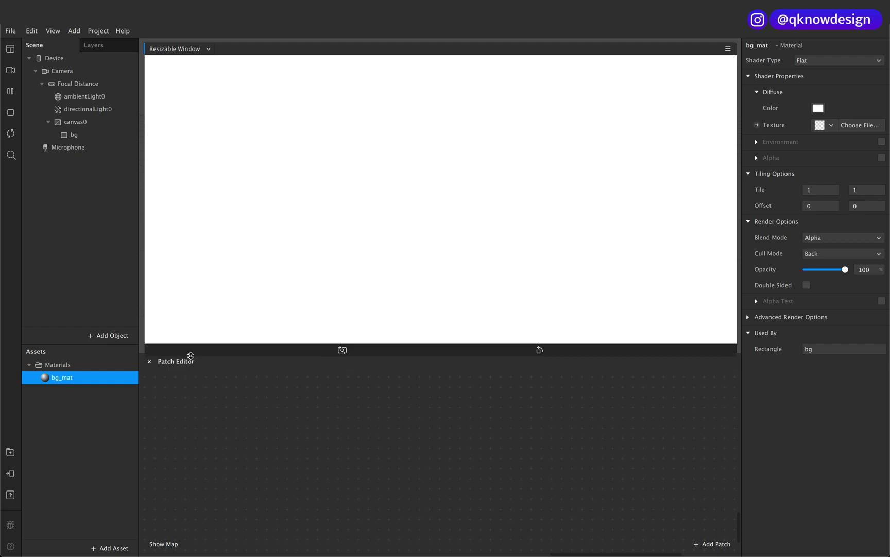
Import the free Luminance patch from the AR Library's Shaders collection into the Untitled project.
click(9, 454)
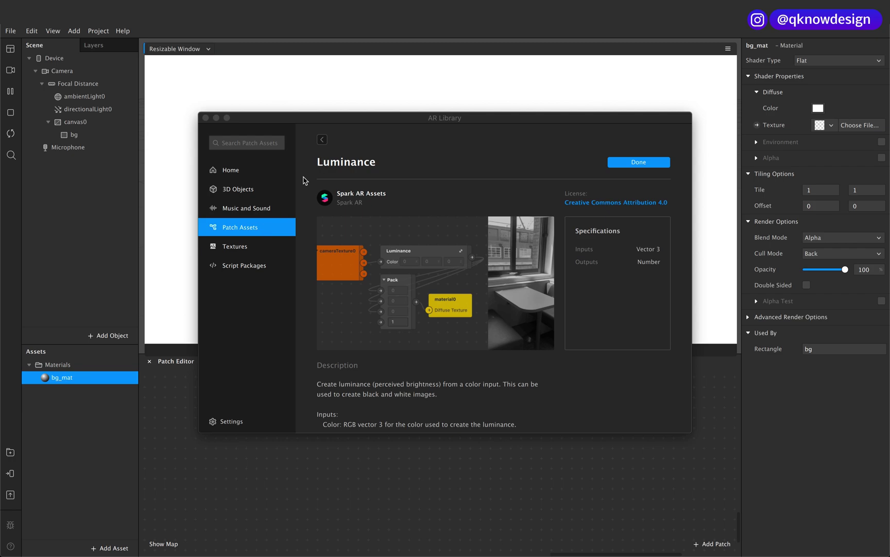
click(321, 139)
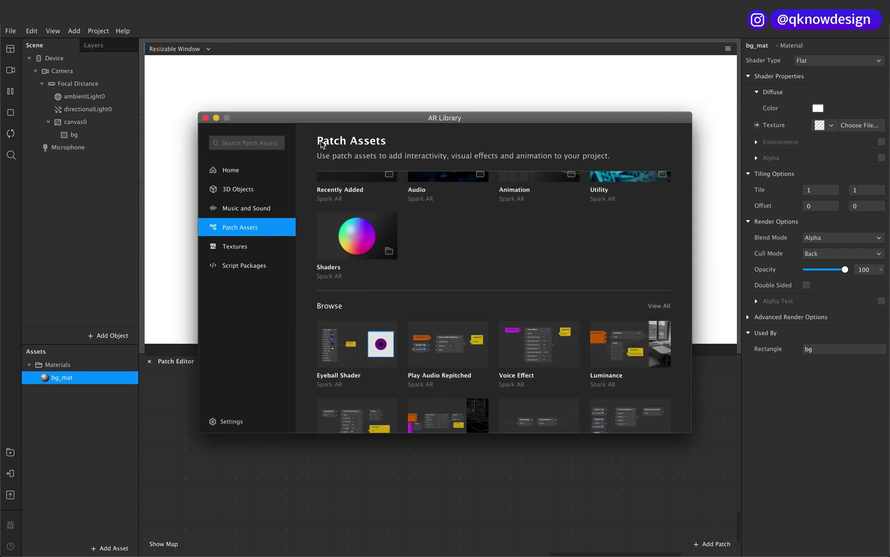
scroll(461, 253, up, 3)
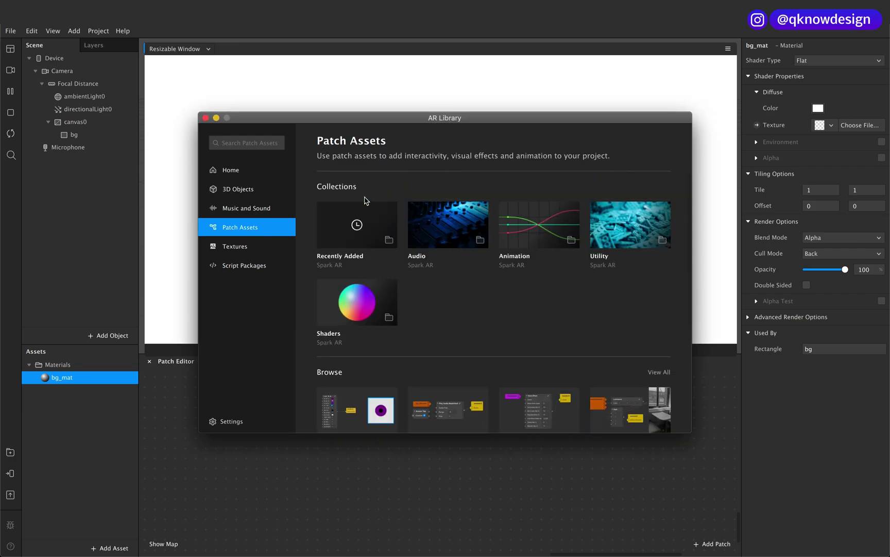
click(354, 311)
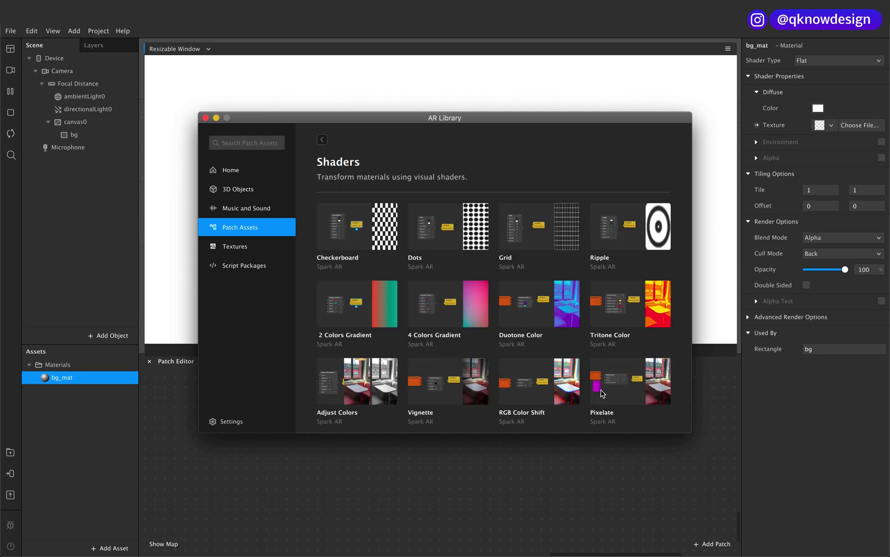
scroll(474, 402, down, 7)
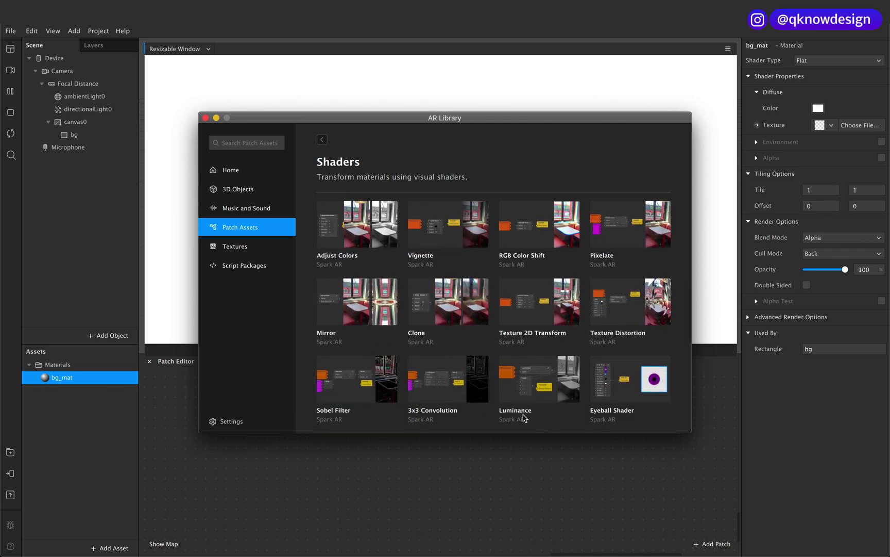
click(540, 379)
click(627, 168)
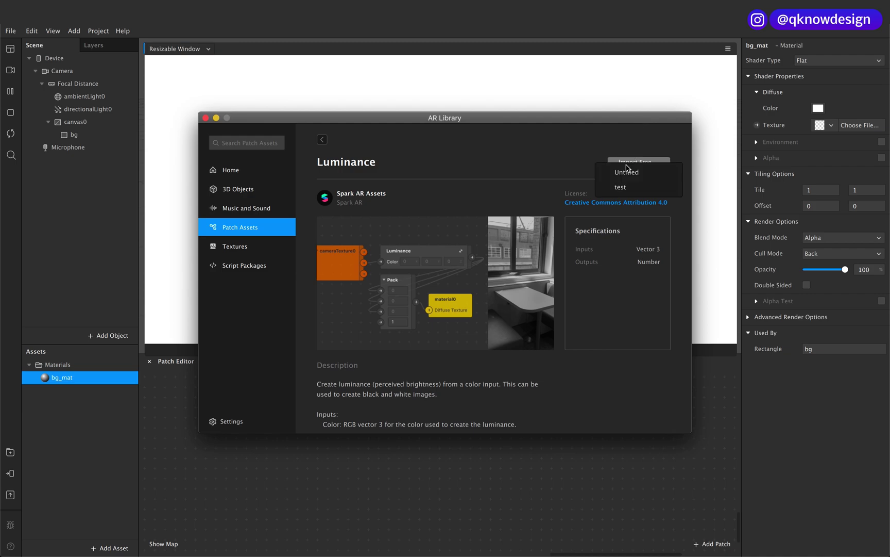
click(634, 175)
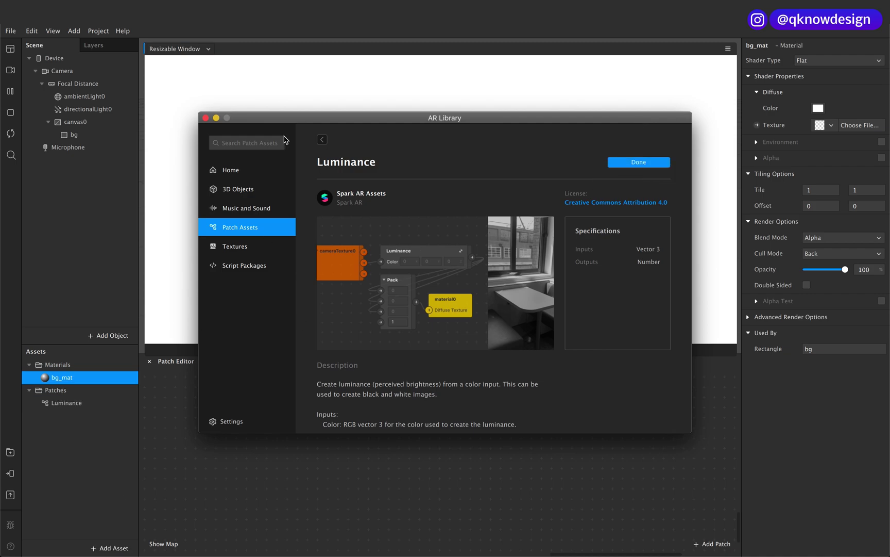
click(205, 118)
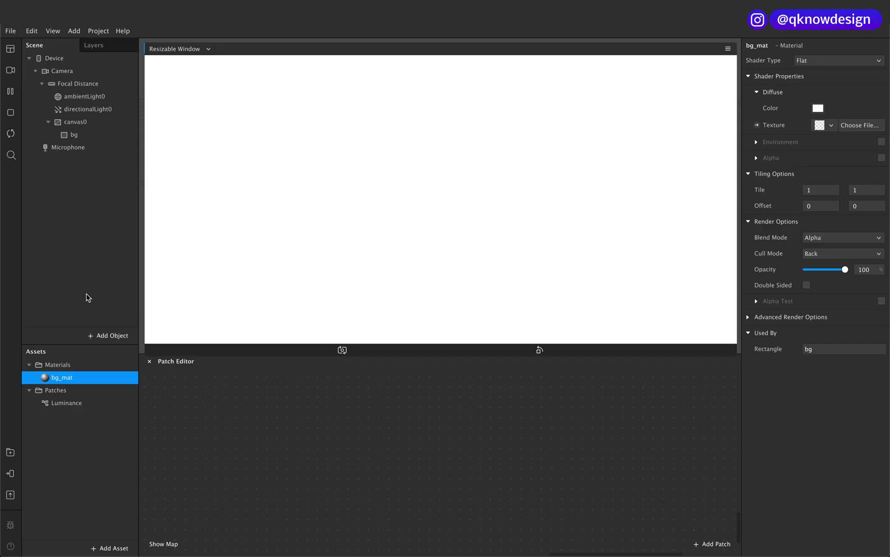
Create a patch for bg_mat's diffuse texture and add the Luminance patch ahead of it in the Patch Editor.
click(84, 464)
click(64, 404)
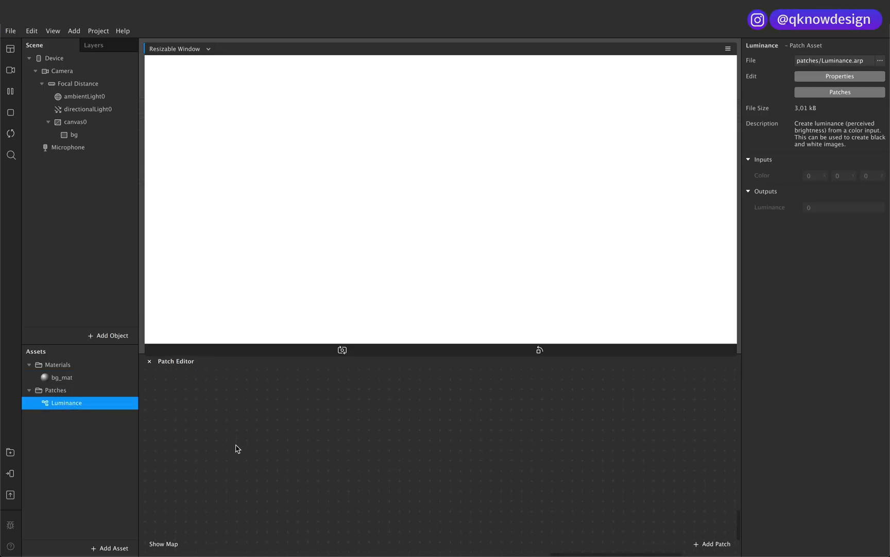
click(67, 379)
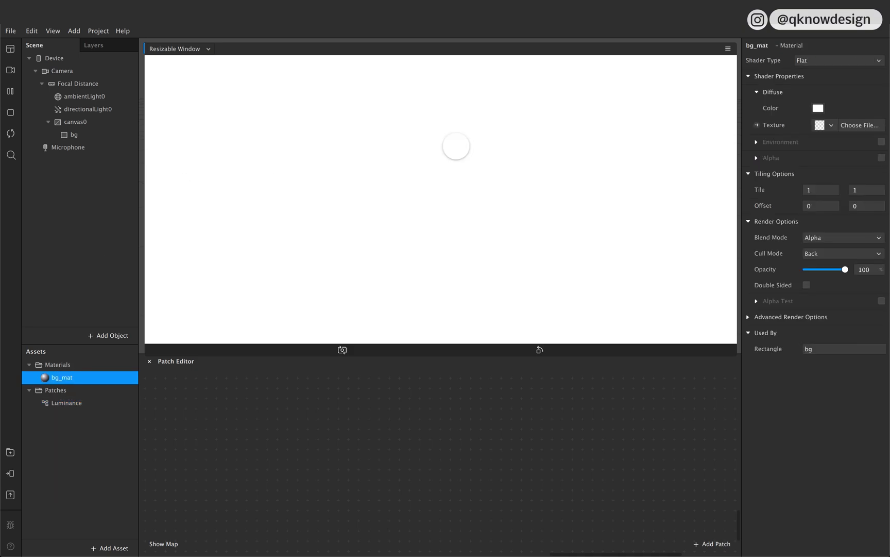
click(758, 125)
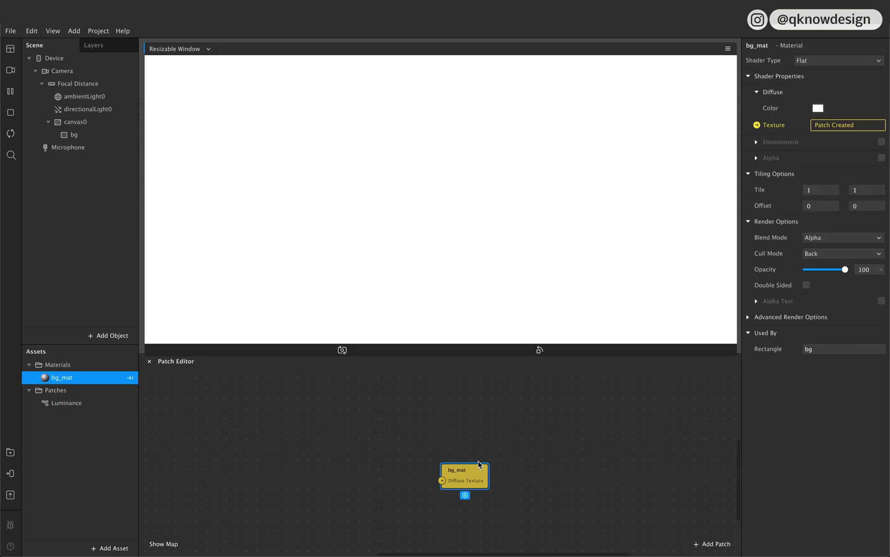
drag(476, 474, 567, 412)
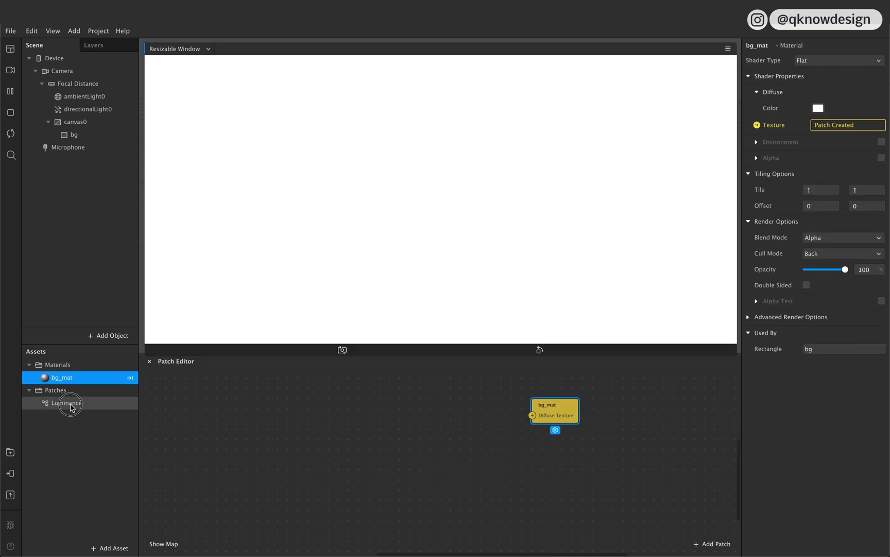
drag(66, 402, 317, 400)
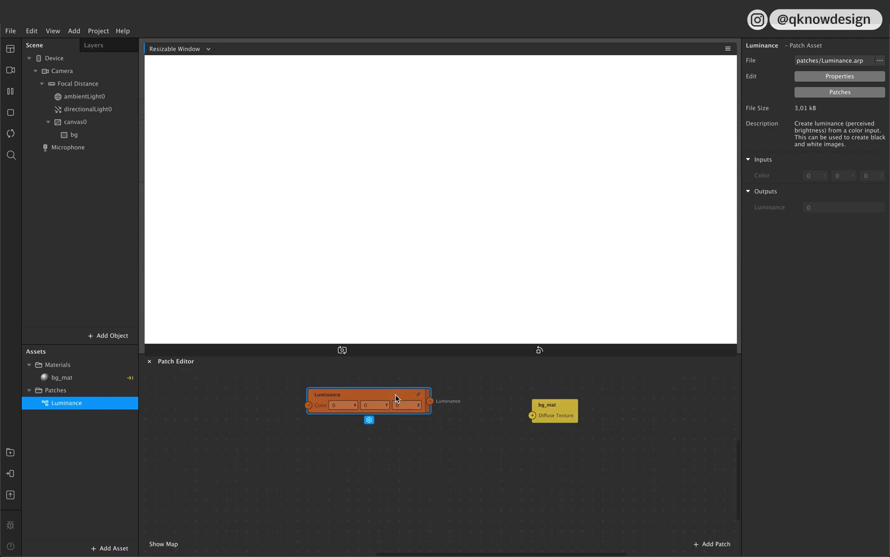
Add a texture extraction to the scene's Camera.
click(64, 380)
click(76, 134)
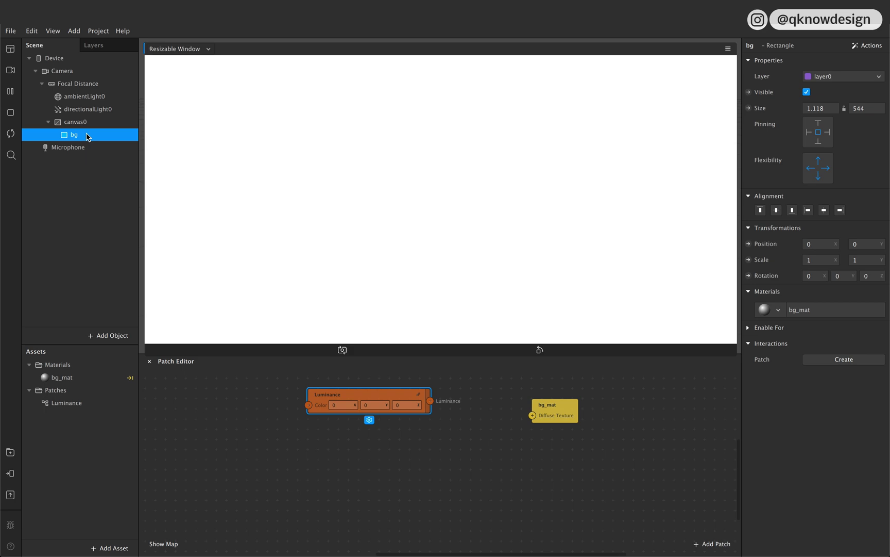
click(94, 75)
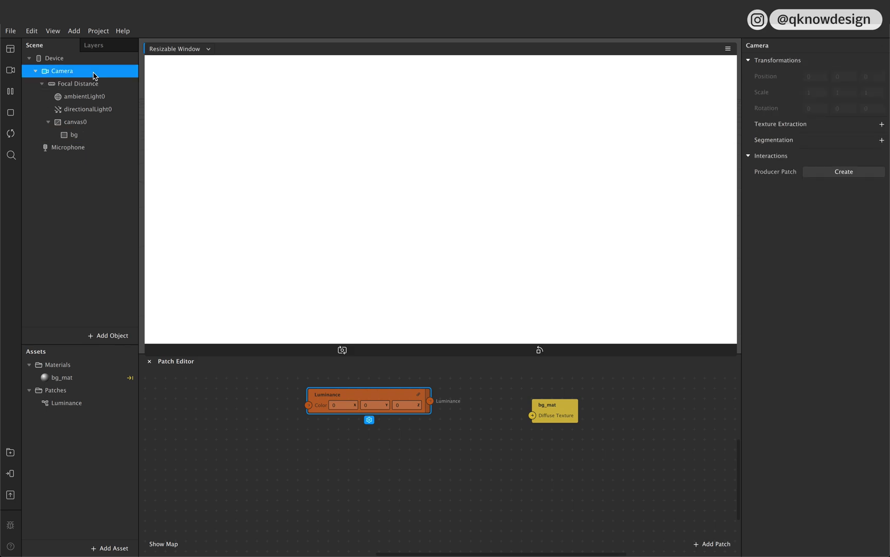
click(882, 125)
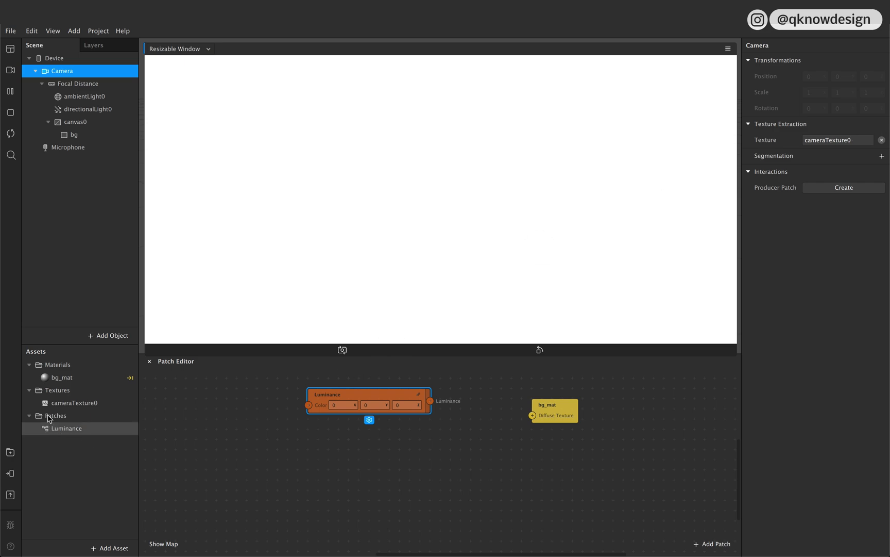
Feed cameraTexture0 into the Luminance patch's Color input and send Luminance's output into a new Pack patch.
drag(75, 402, 310, 407)
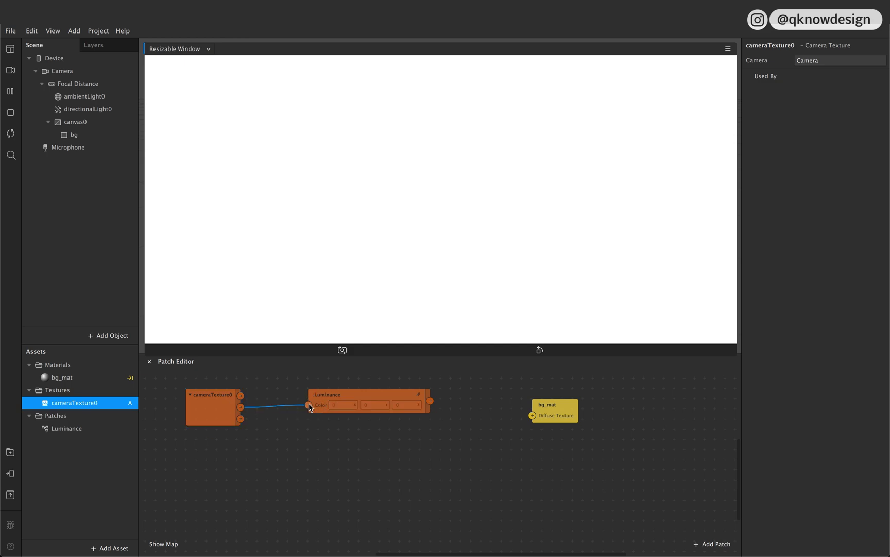
drag(396, 407, 469, 372)
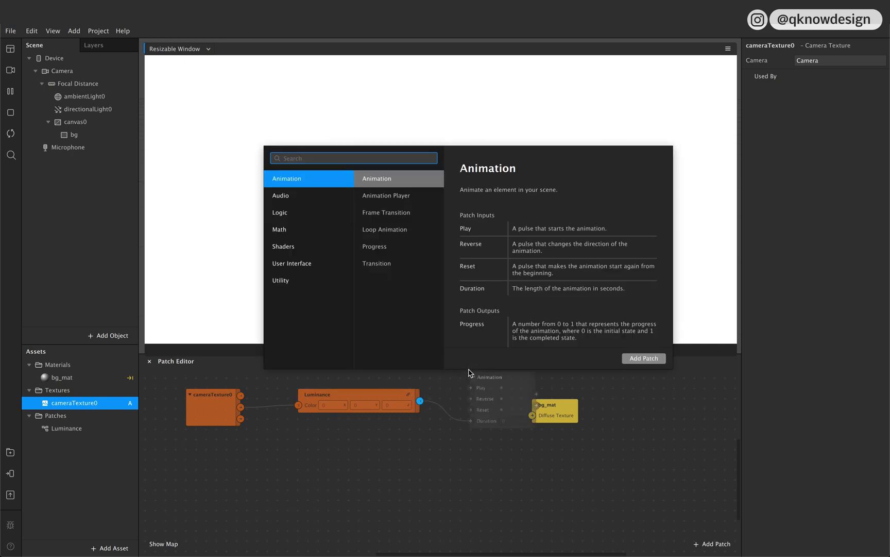
text(pack)
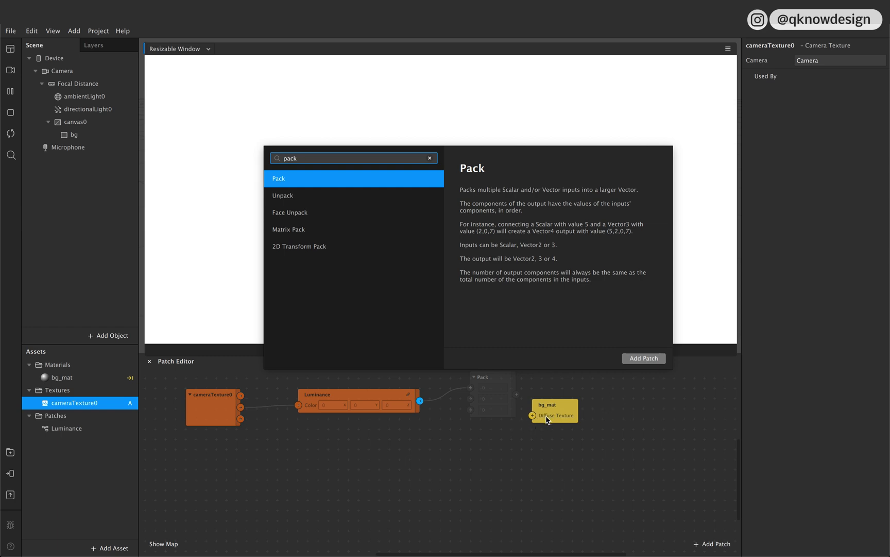
click(649, 358)
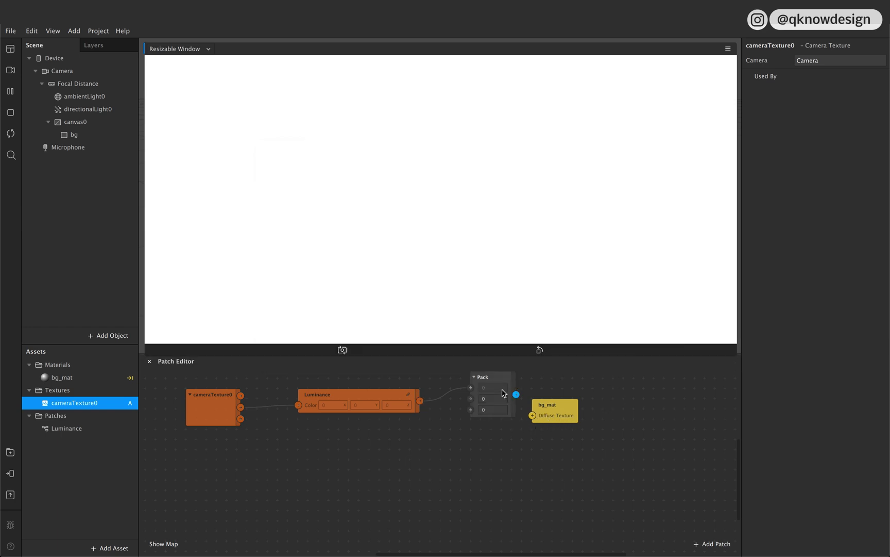
Set the Pack patch to Vector 4 and connect Luminance's output to its second and third inputs as well.
click(503, 417)
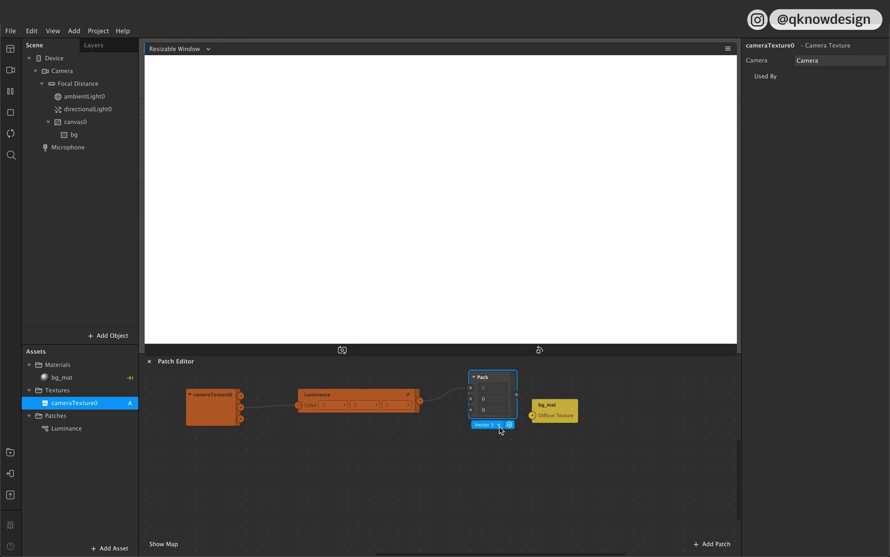
click(500, 428)
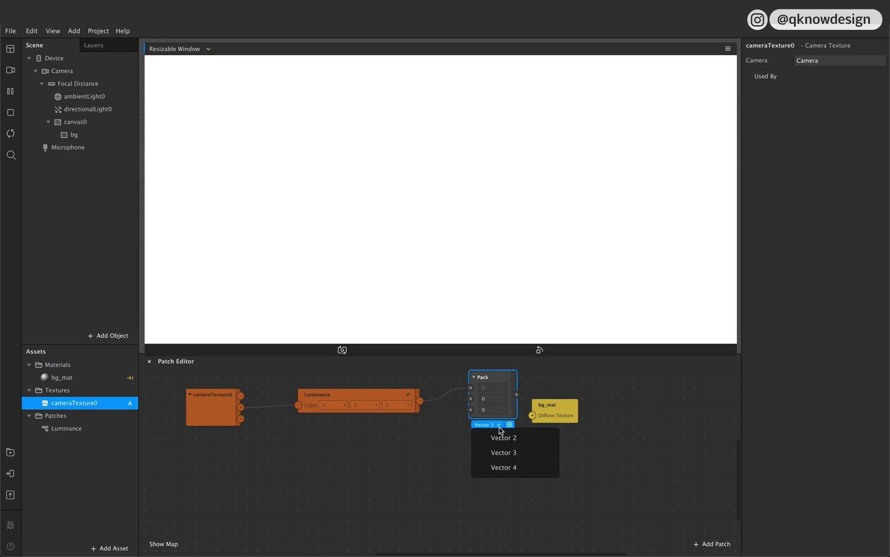
click(508, 468)
drag(420, 401, 470, 410)
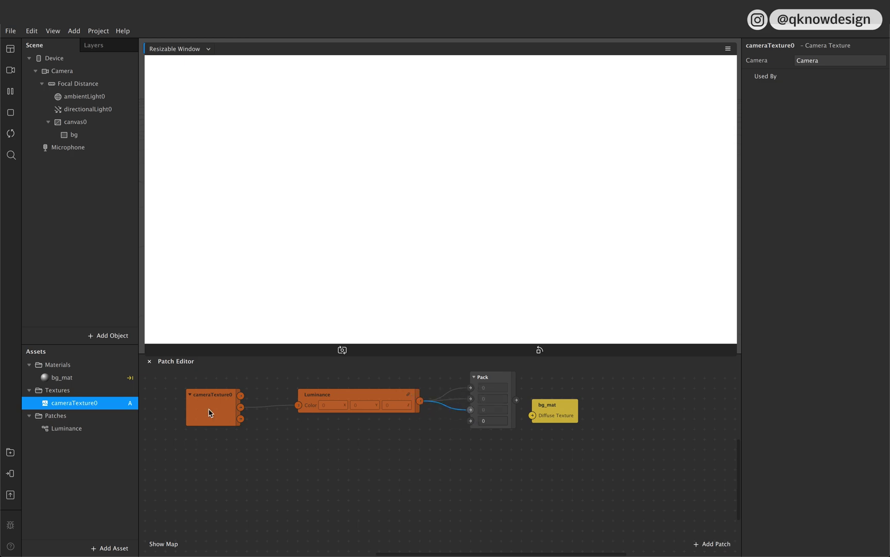
Space bg_mat farther from the Pack patch and connect Pack's output to bg_mat's Diffuse Texture input.
click(497, 420)
drag(555, 410, 586, 391)
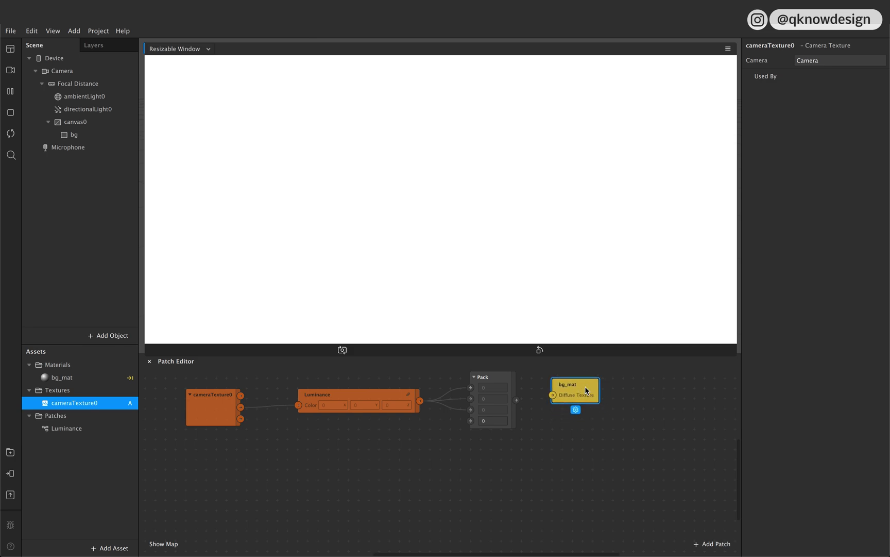
drag(517, 403, 553, 395)
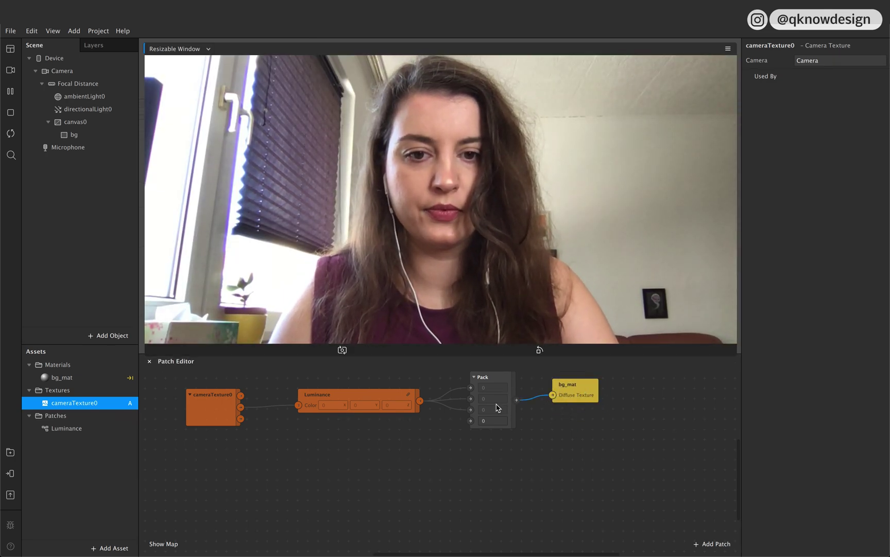
drag(576, 390, 577, 399)
Set the Pack patch's fourth value to 1.
click(487, 421)
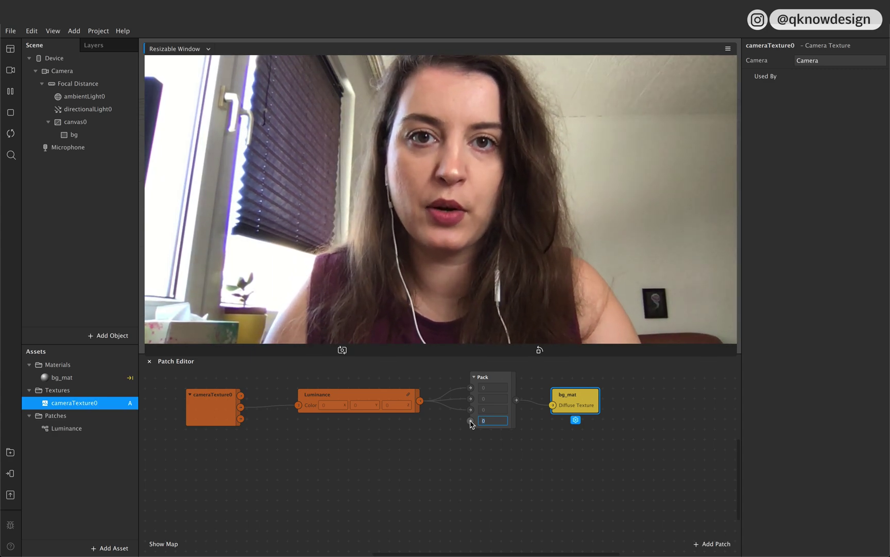
click(356, 397)
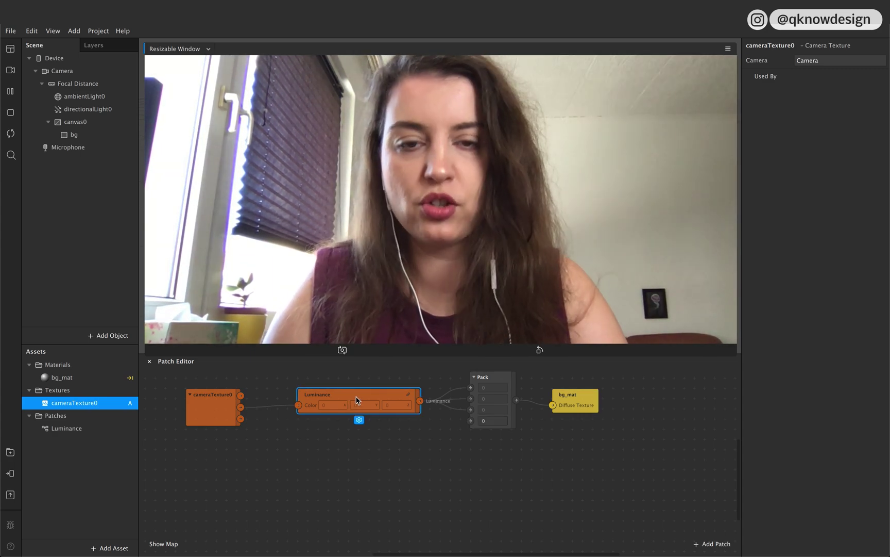
click(491, 420)
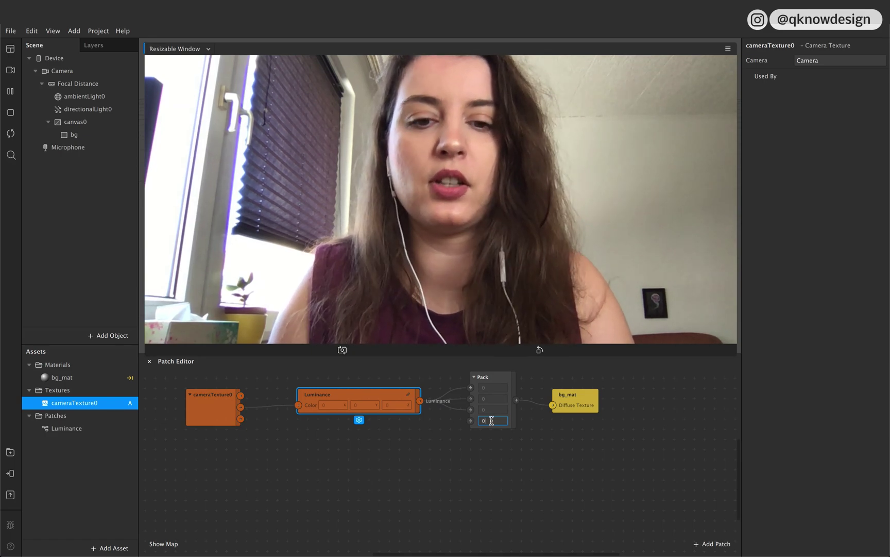
text(1)
click(543, 442)
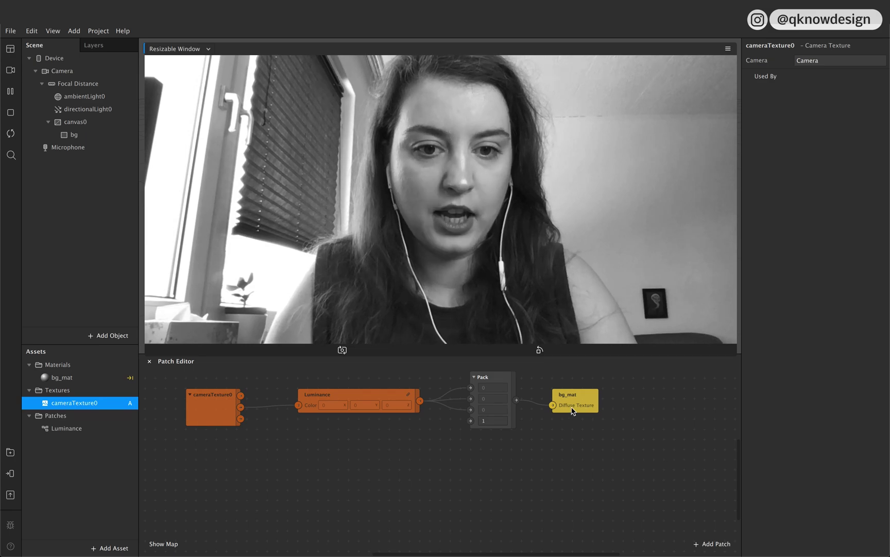
Try 0.5 as the Pack patch's fourth value and restore it to 1.
click(492, 420)
text(0.)
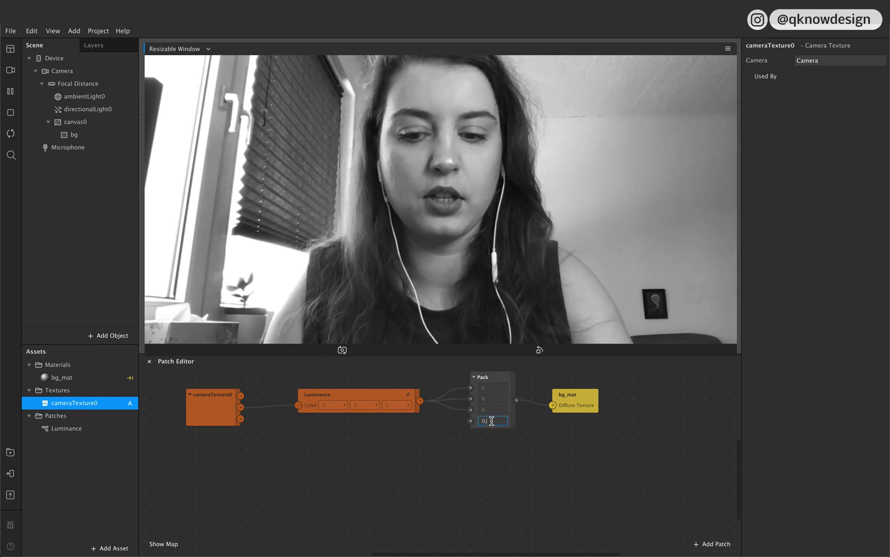
text(5)
click(524, 508)
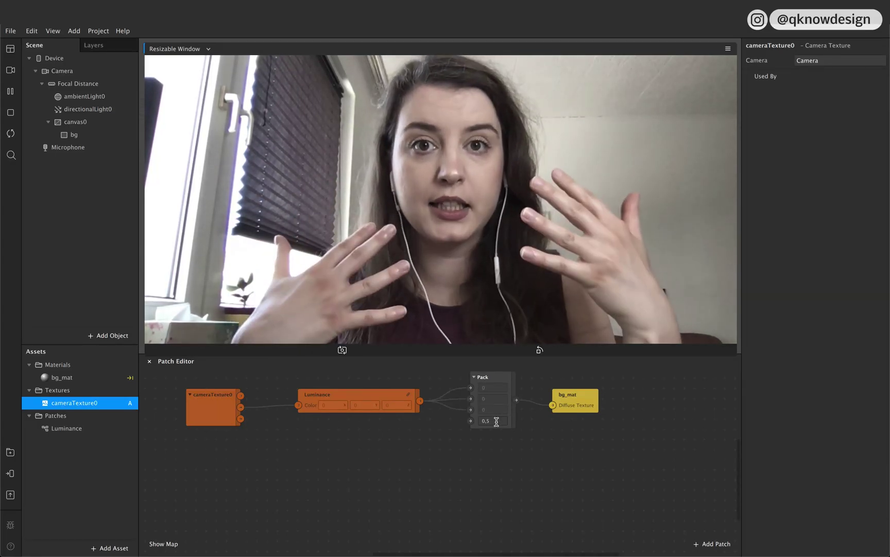
double_click(496, 421)
text(1)
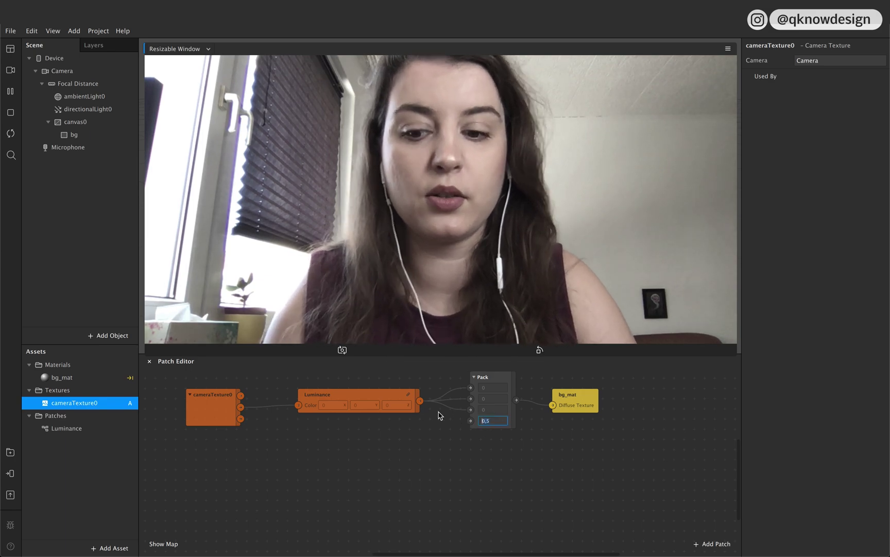
click(509, 457)
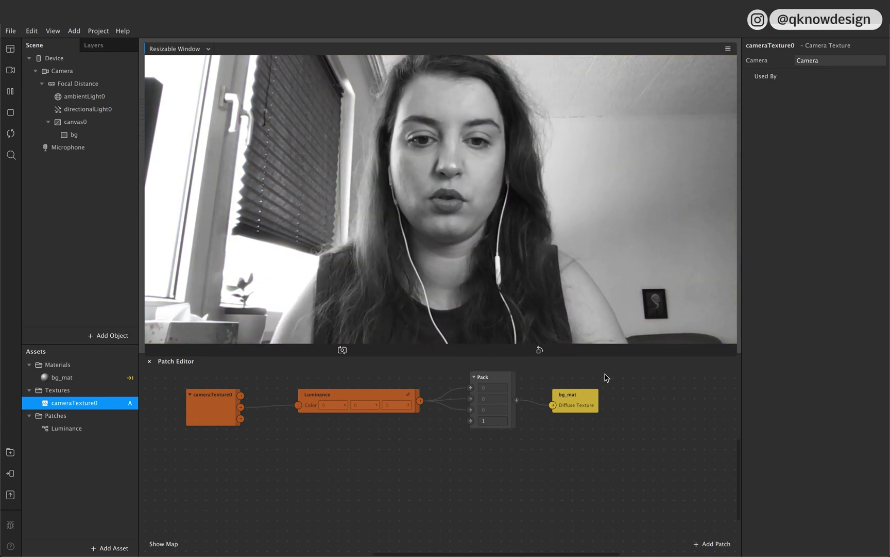
drag(584, 400, 594, 393)
key(ctrl+z)
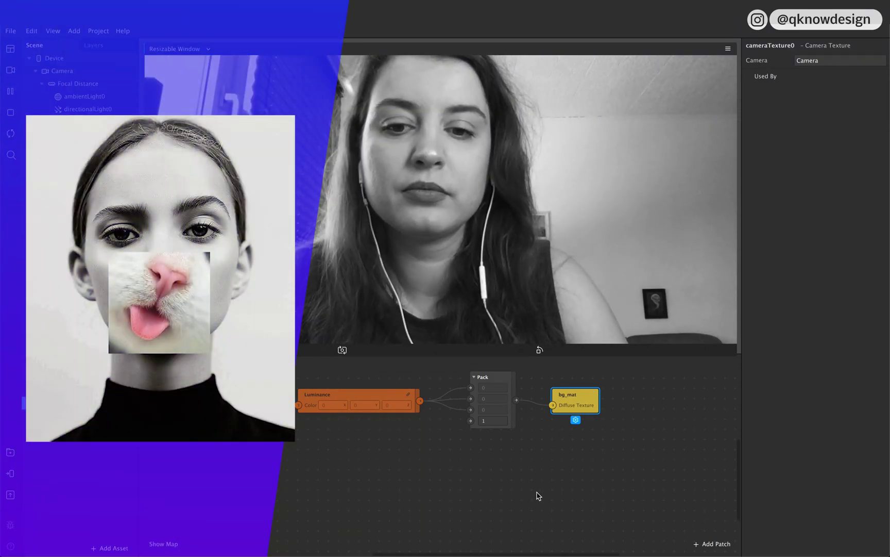
Narrow the simulator preview to uncover the 3D viewport and bring an empty Patch Editor area below the background patches into view.
scroll(537, 493, left, 3)
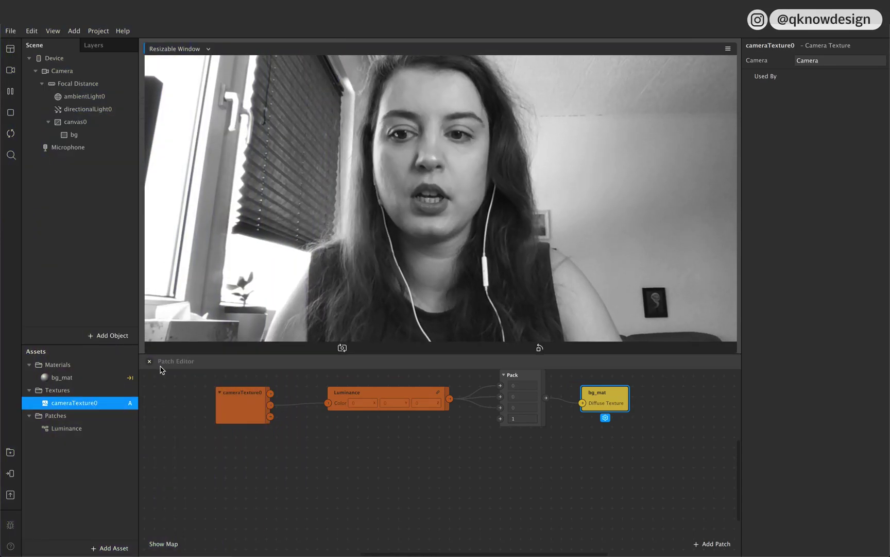
click(155, 350)
drag(483, 306, 451, 349)
click(371, 498)
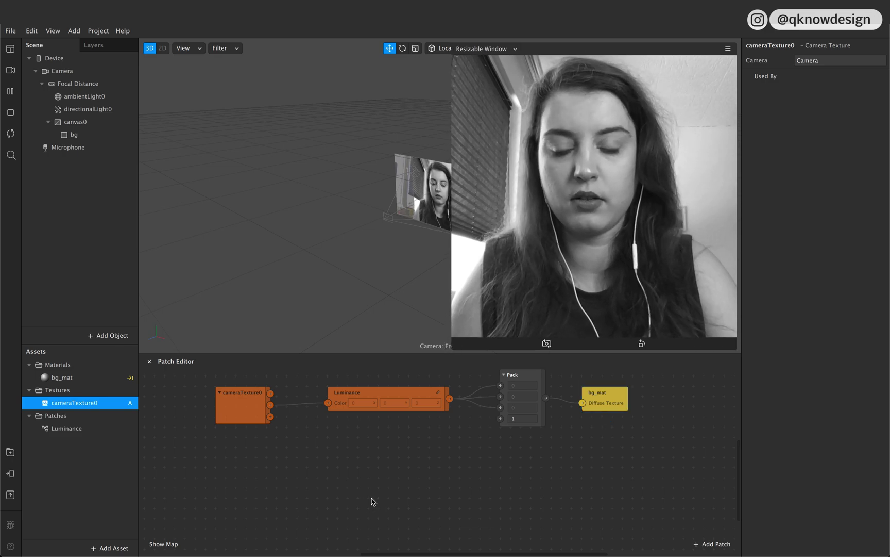
scroll(414, 526, down, 2)
scroll(418, 525, down, 2)
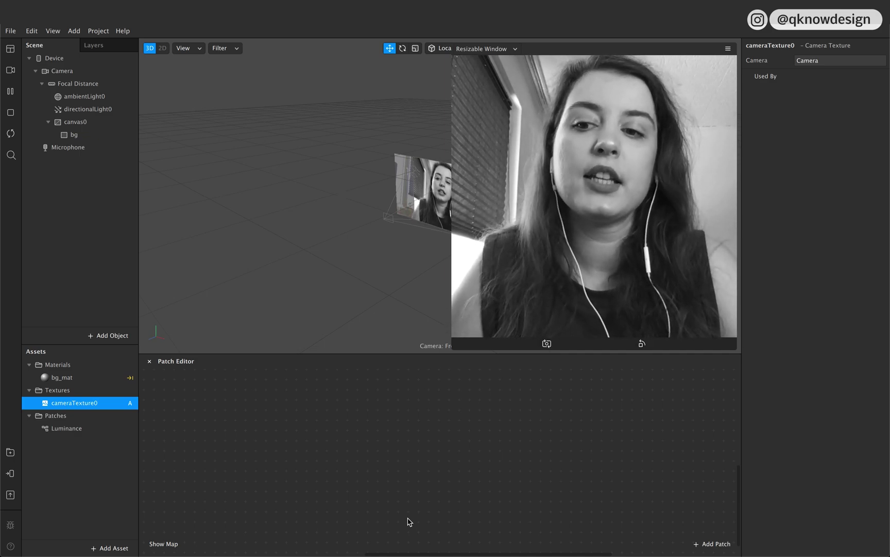
Insert a plane into the scene and shift it in the negative X direction.
click(107, 336)
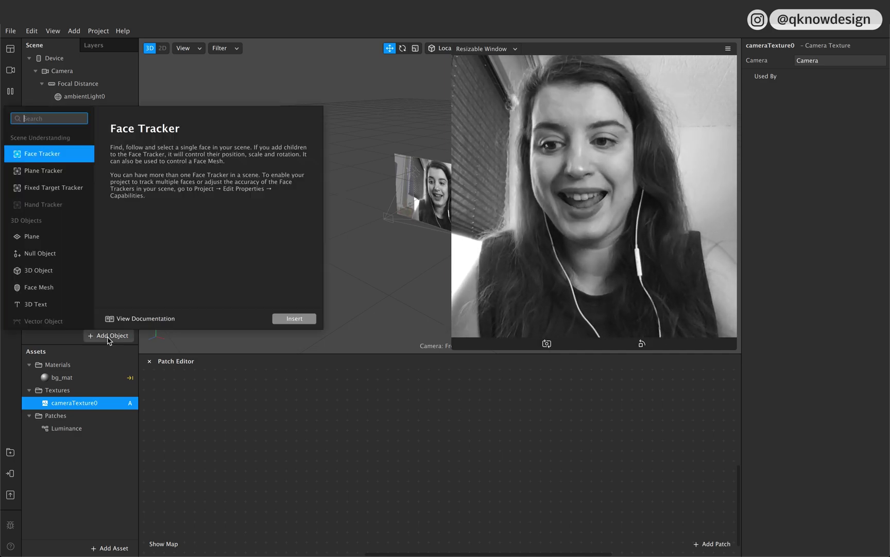
click(59, 238)
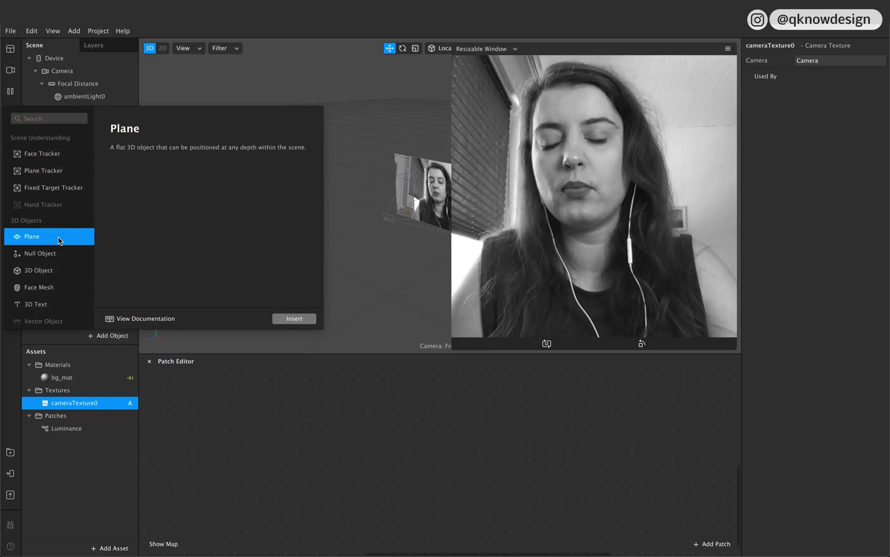
click(302, 319)
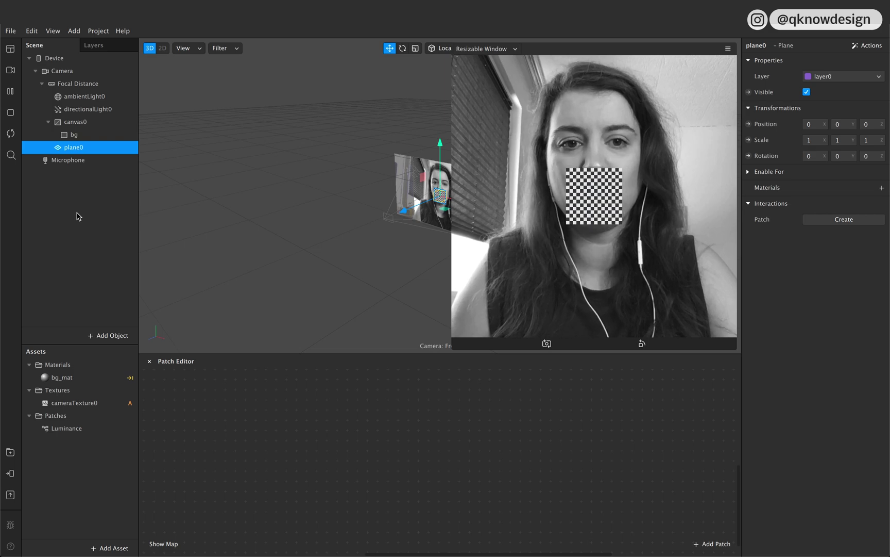
drag(447, 201, 446, 200)
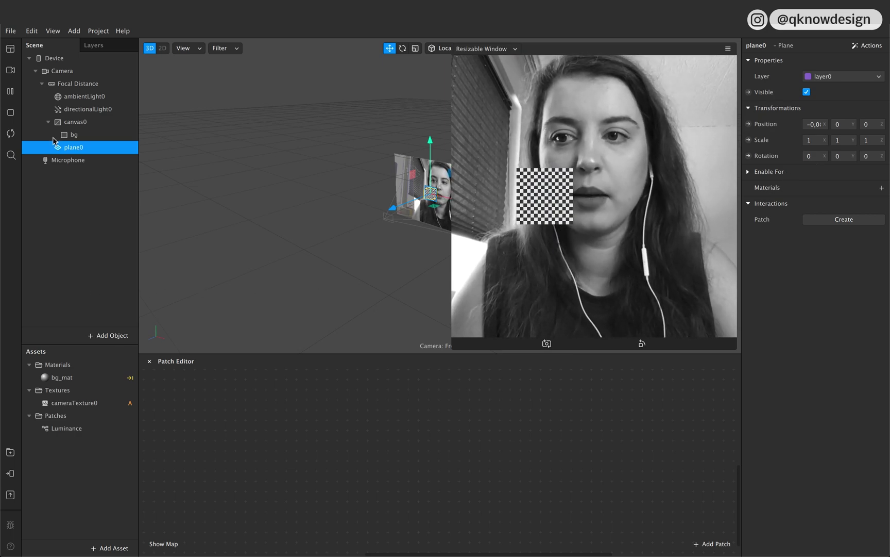
Rename the plane as gallery and assign it a new material.
double_click(86, 148)
text(gallery)
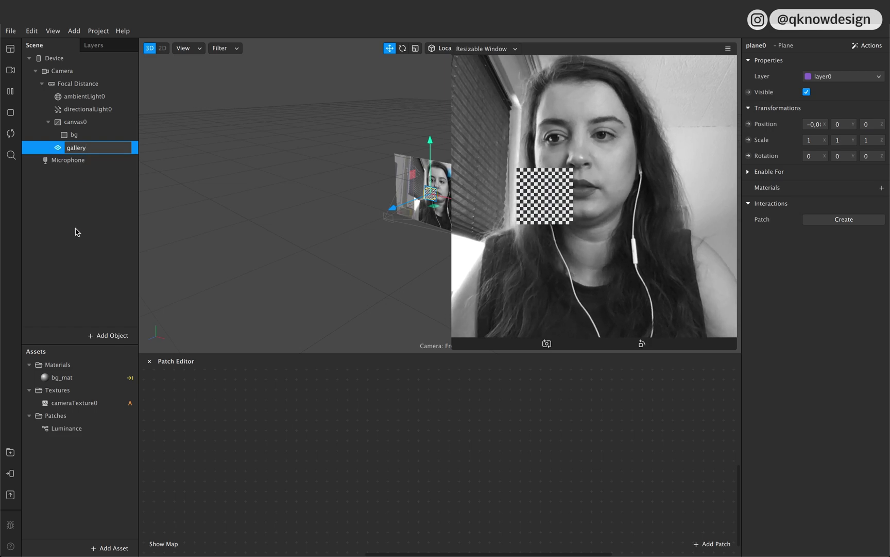
key(Return)
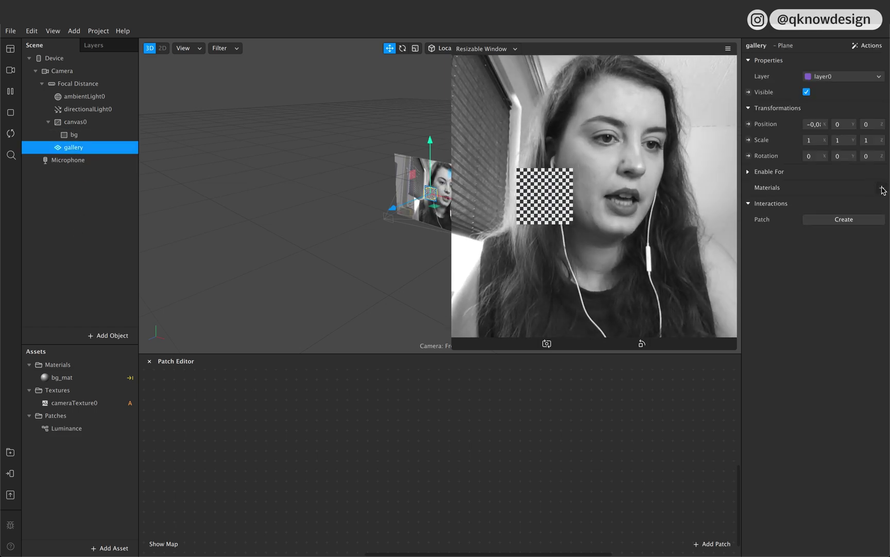
click(881, 187)
click(856, 225)
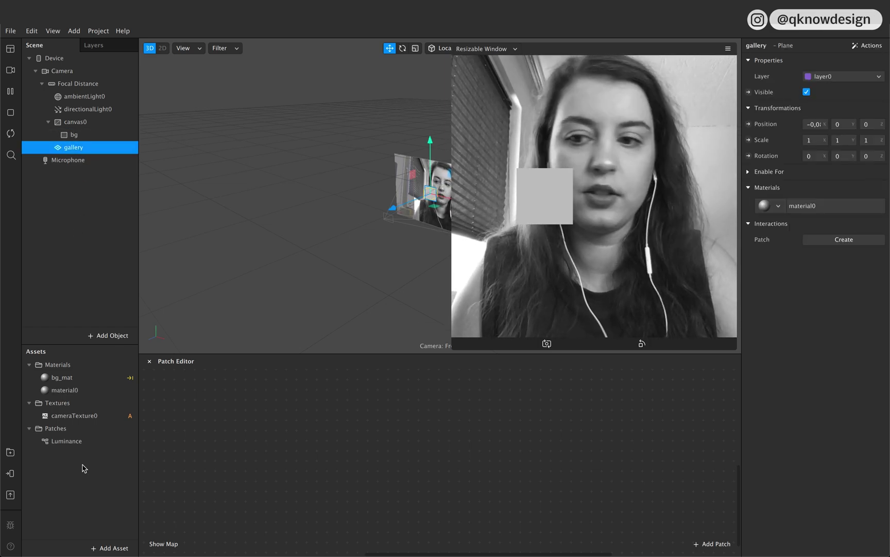
Rename the gallery plane's material as gallery_mat and set its shader type to Flat.
double_click(71, 390)
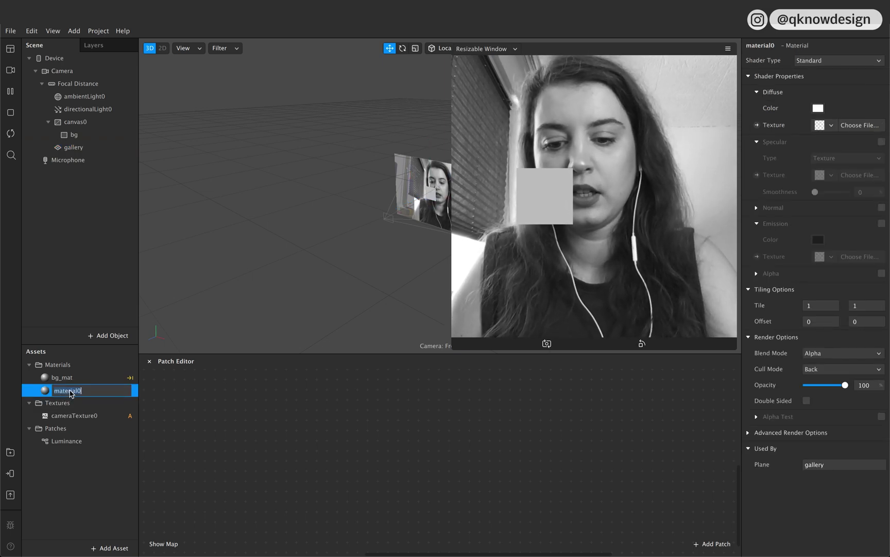
text(galle)
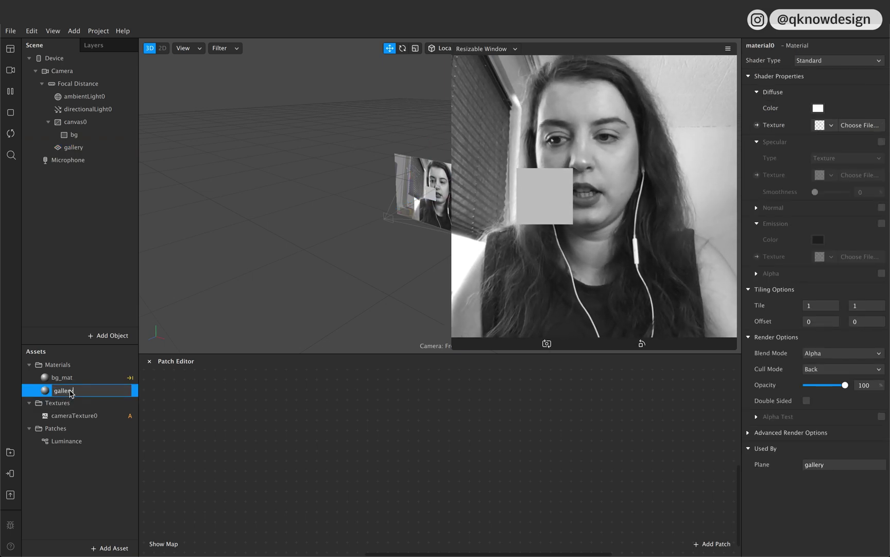
text(ry_mat)
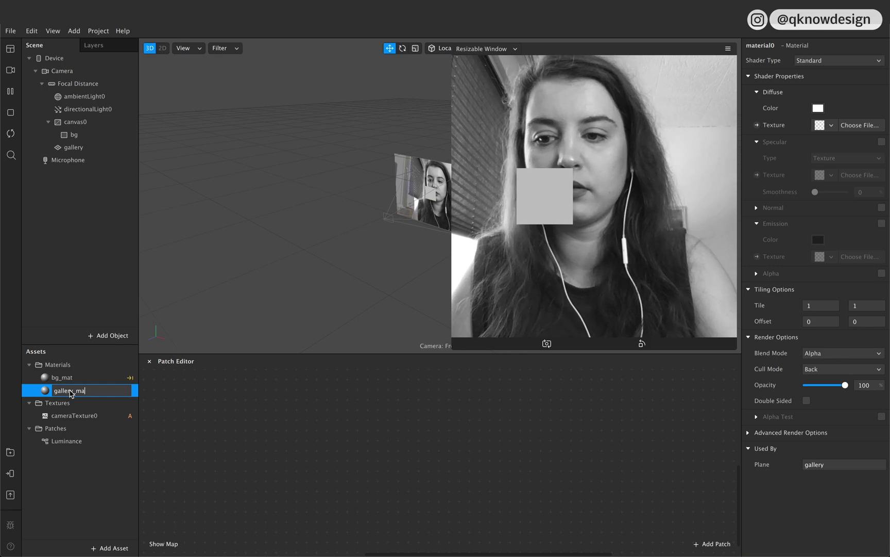
click(70, 499)
click(99, 390)
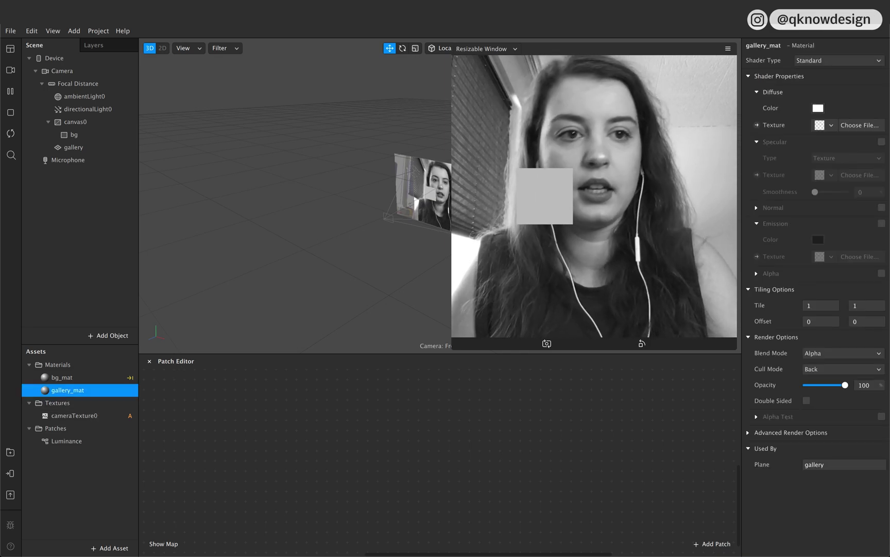
click(844, 60)
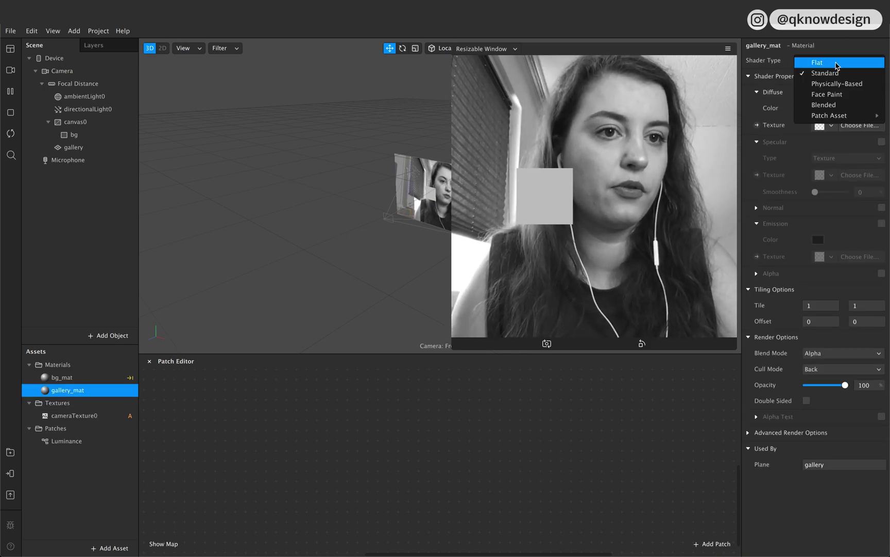
click(836, 61)
click(66, 492)
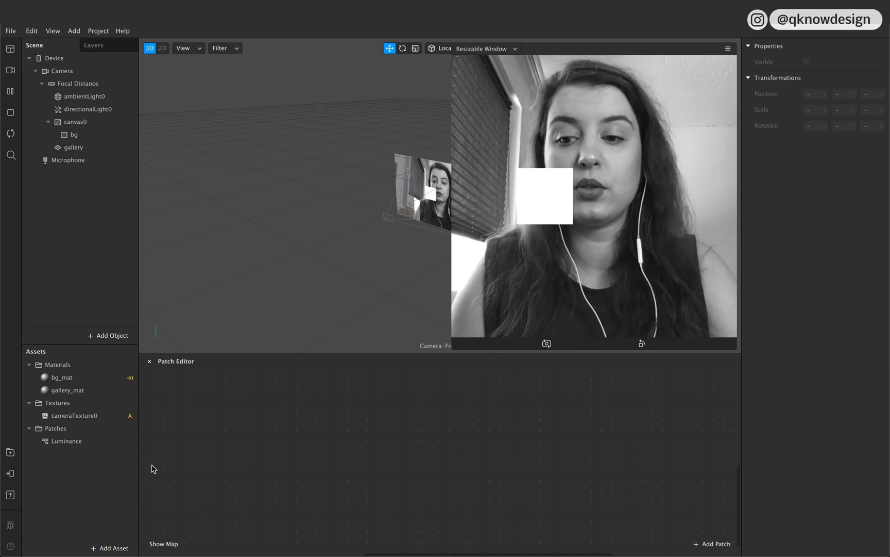
Try to add a gallery texture and unselect Facebook in the effect's platforms to allow this capability.
click(107, 549)
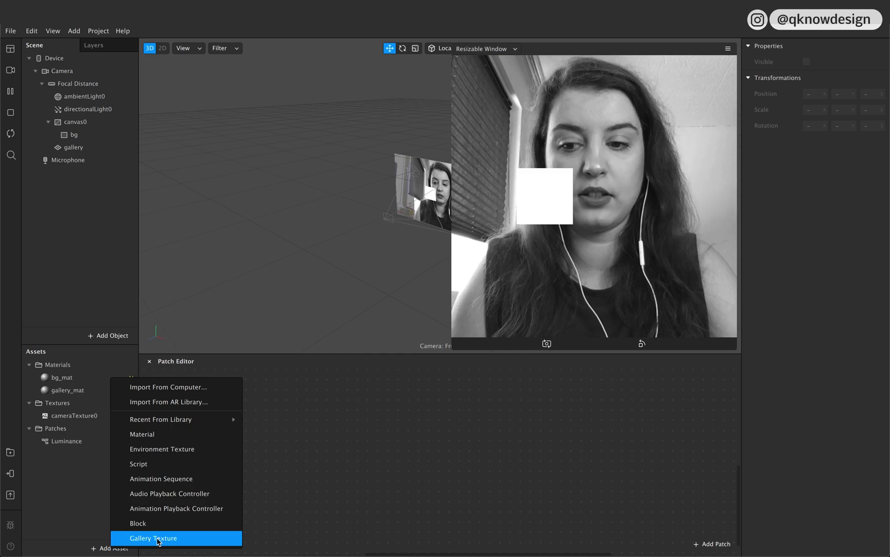
click(157, 541)
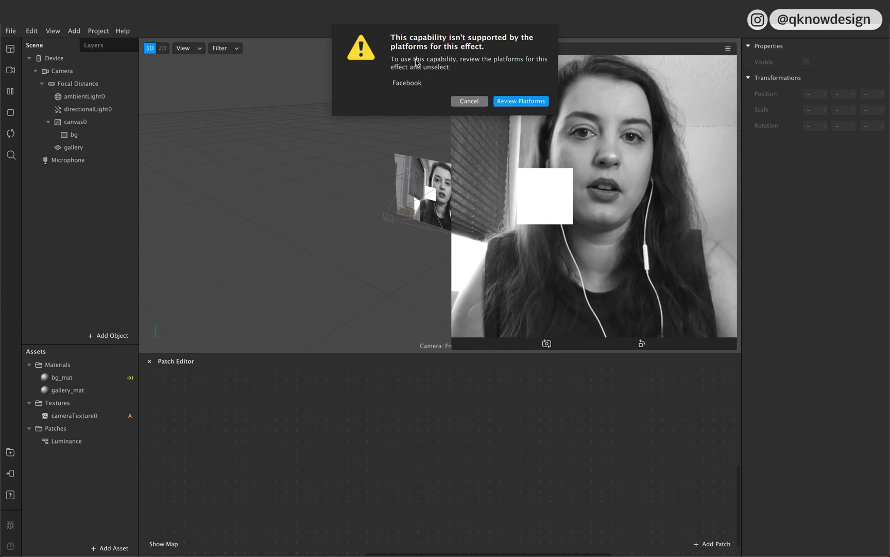
click(503, 100)
drag(286, 189, 202, 163)
click(137, 211)
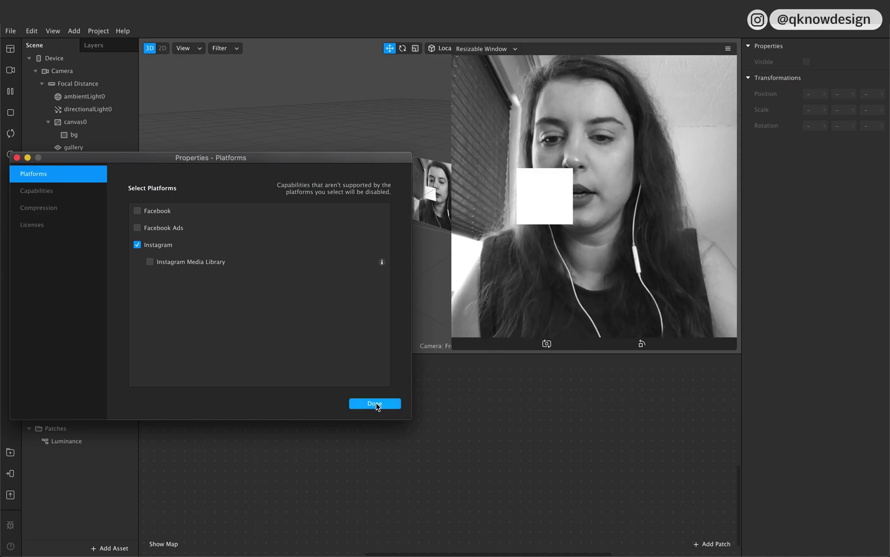
click(376, 404)
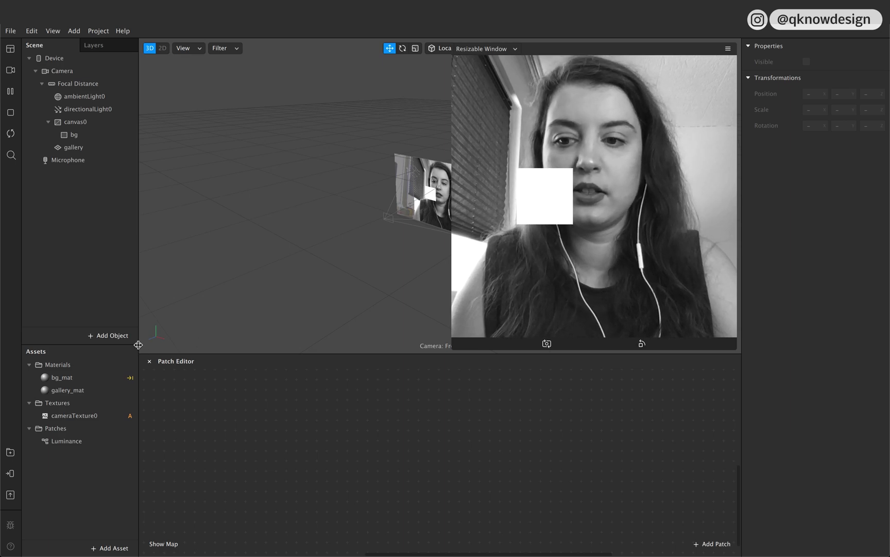
Add a gallery texture asset and assign galleryTexture0 as the diffuse texture of gallery_mat.
click(106, 549)
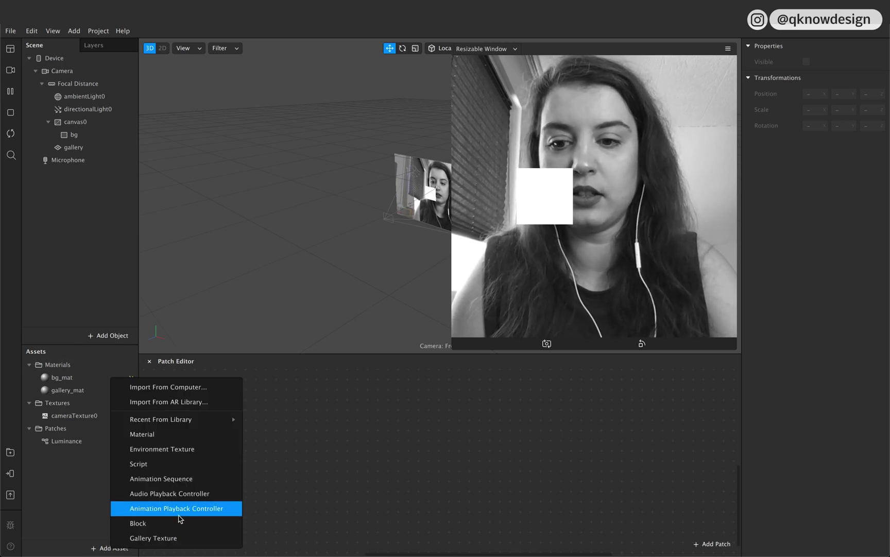
click(173, 537)
click(105, 517)
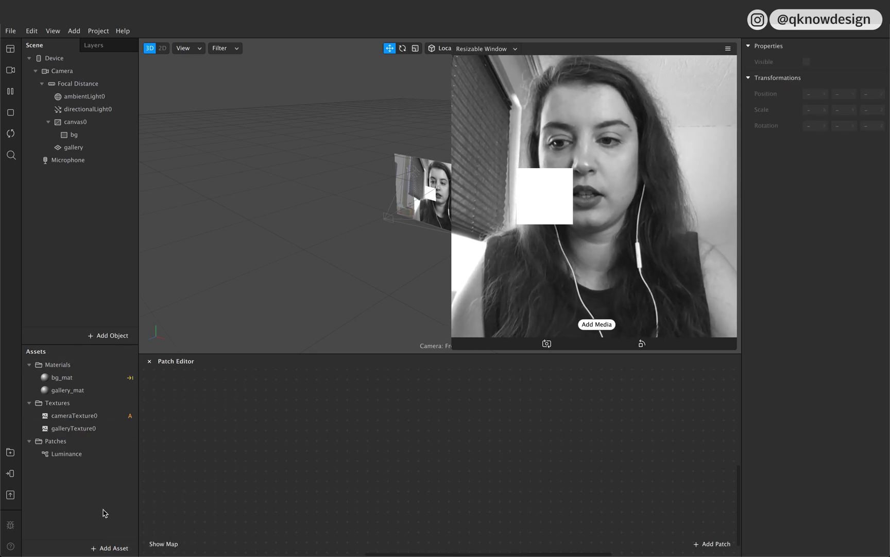
click(100, 393)
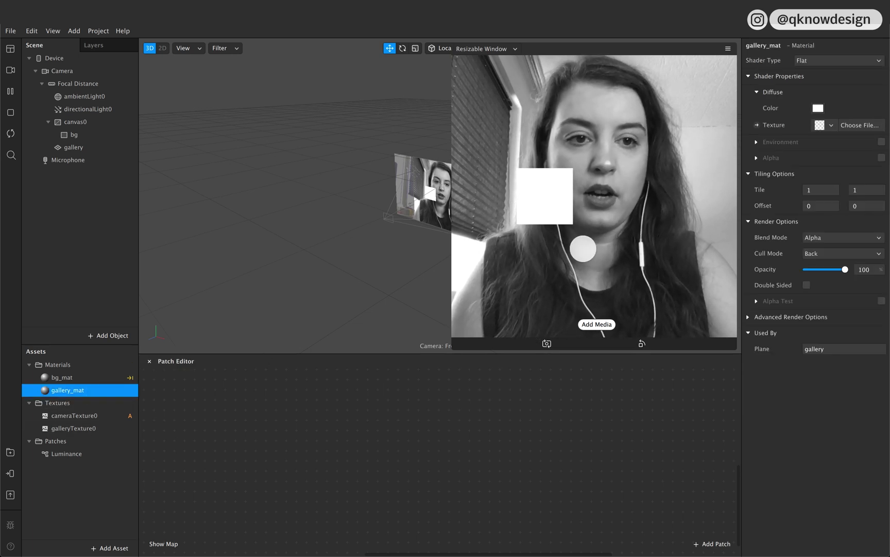
click(830, 127)
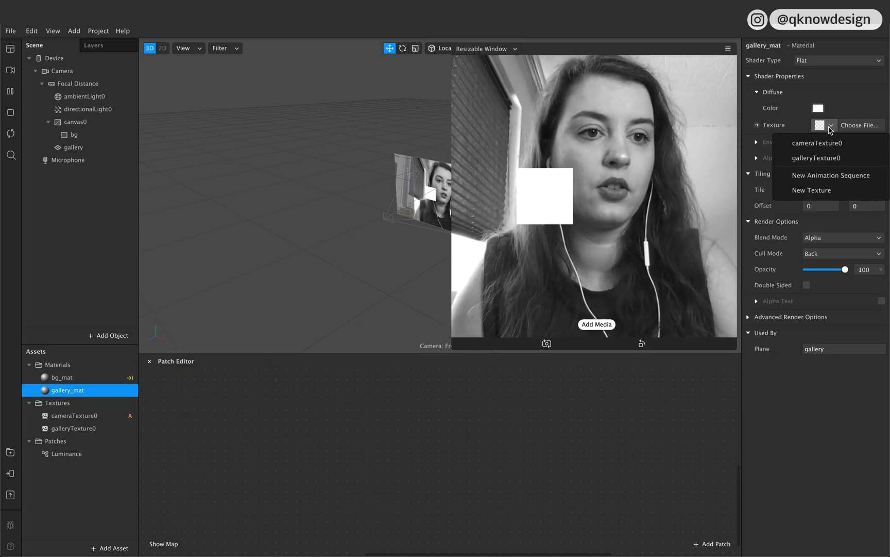
click(819, 157)
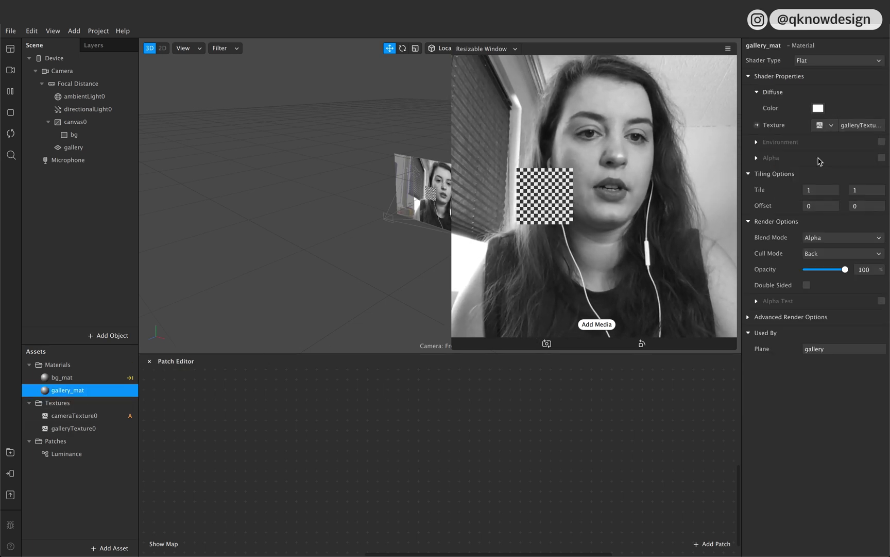
Preview hang-niu-Tn8DLxwuDMA-unsplash.jpg from the material folder and load it as the gallery media in the simulator.
click(598, 324)
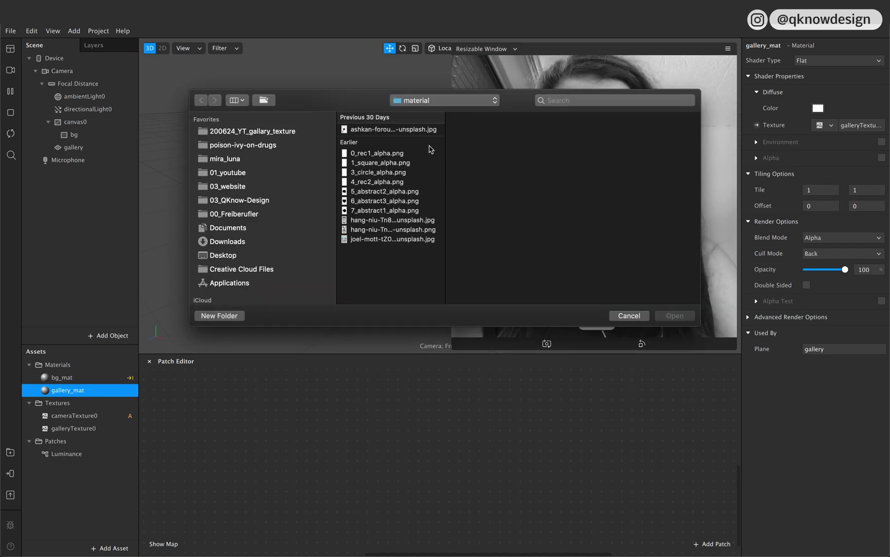
drag(512, 99, 303, 148)
click(193, 266)
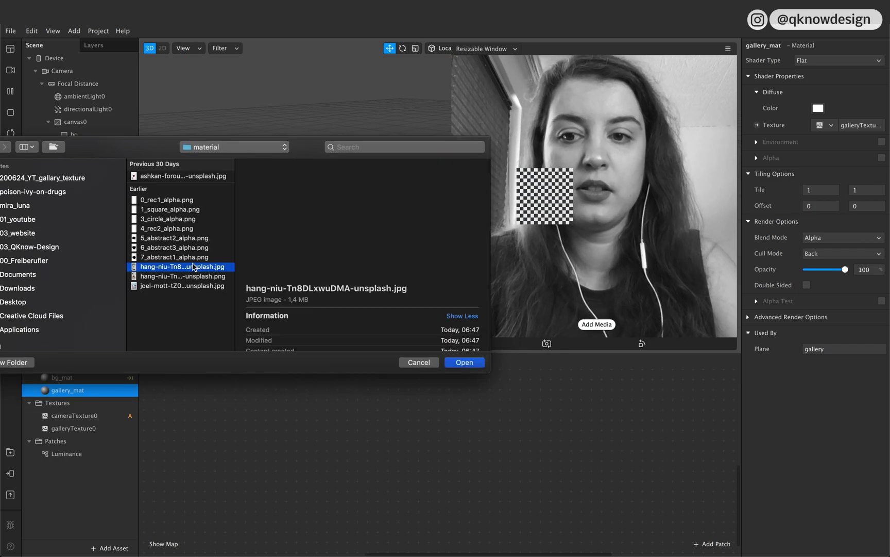
key(space)
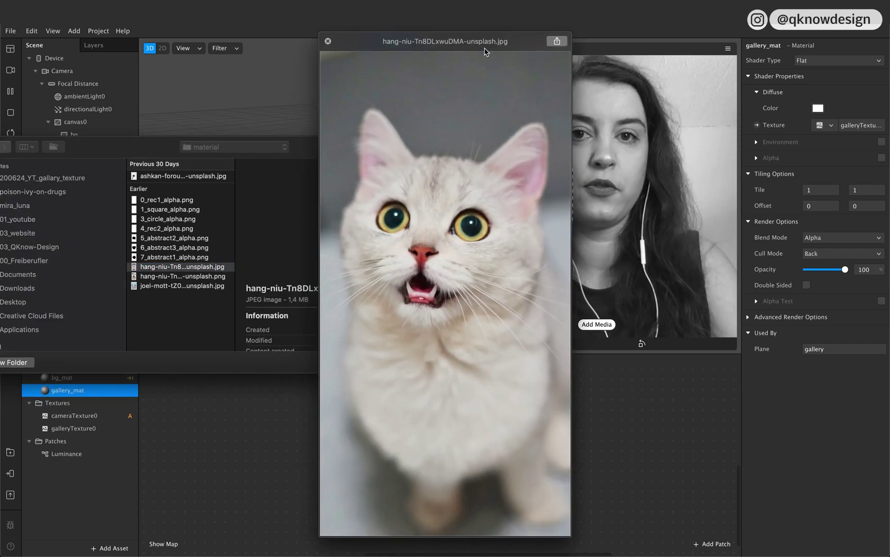
drag(485, 44, 418, 48)
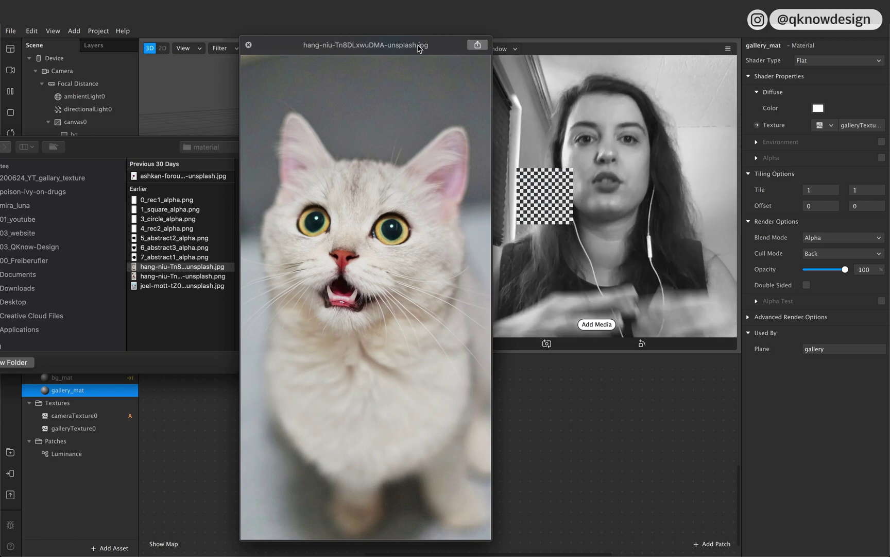
key(space)
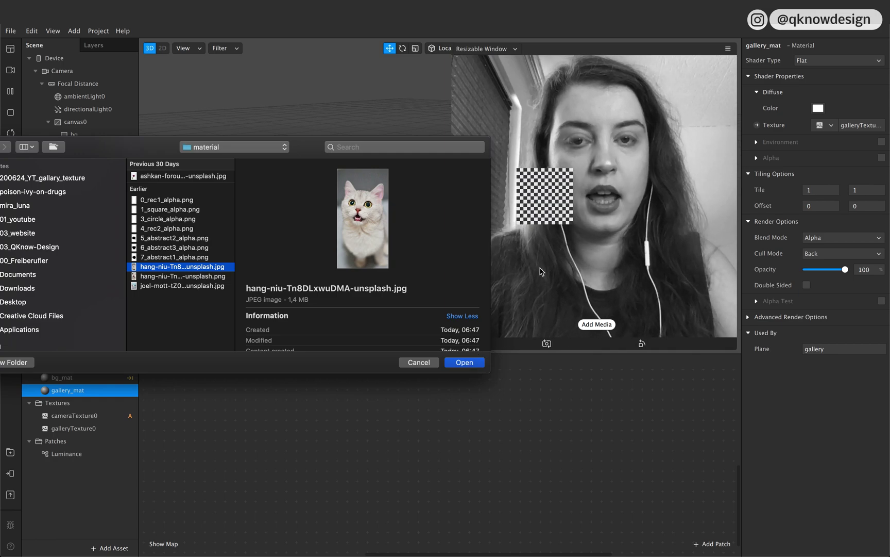
click(465, 364)
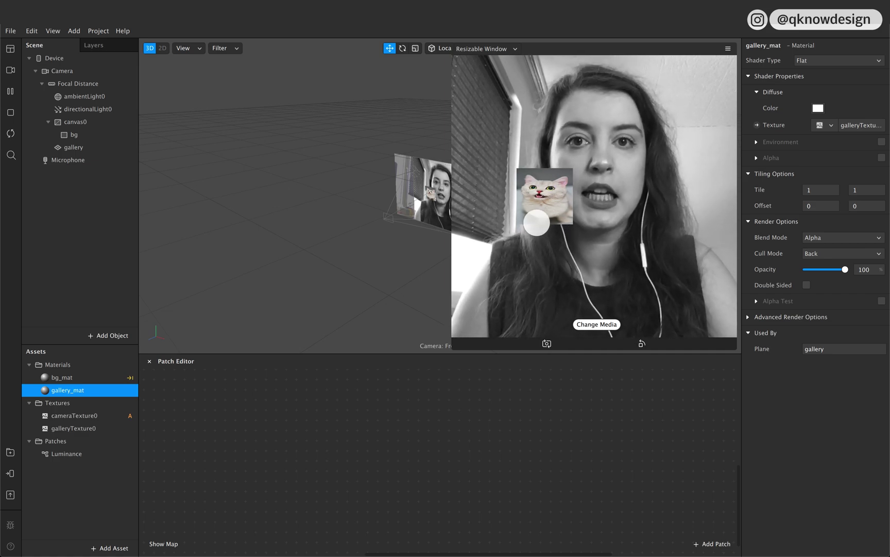
Scale the gallery plane to 0,9 in X and 1,6 in Y and shift it further in the negative X direction.
click(75, 147)
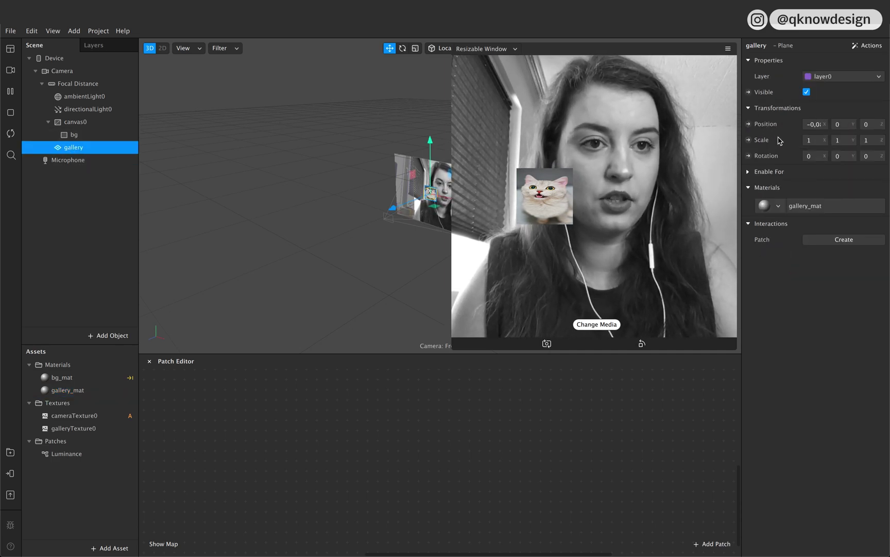
click(816, 140)
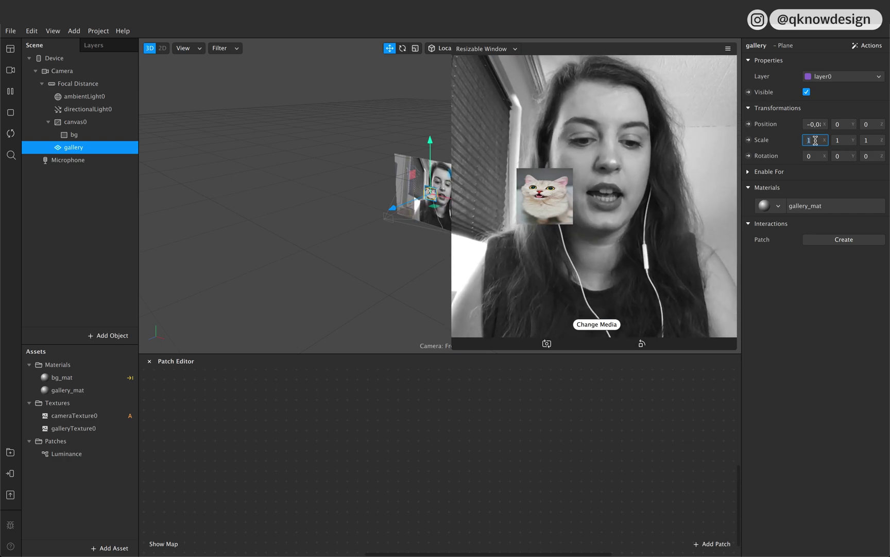
text(0,)
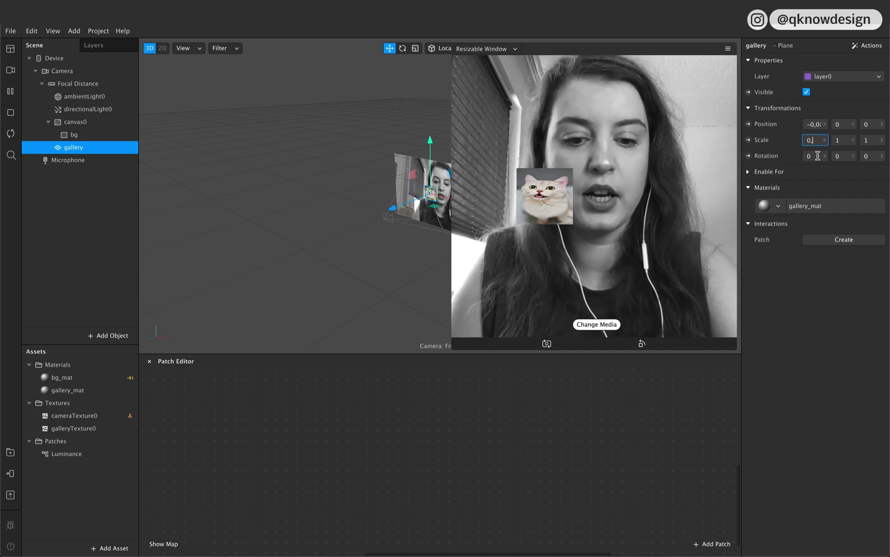
text(9)
click(836, 140)
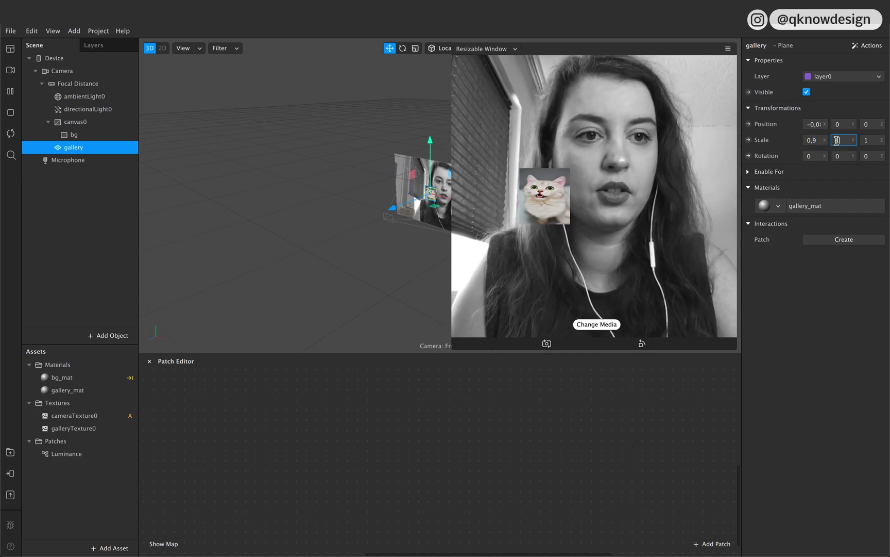
text(,)
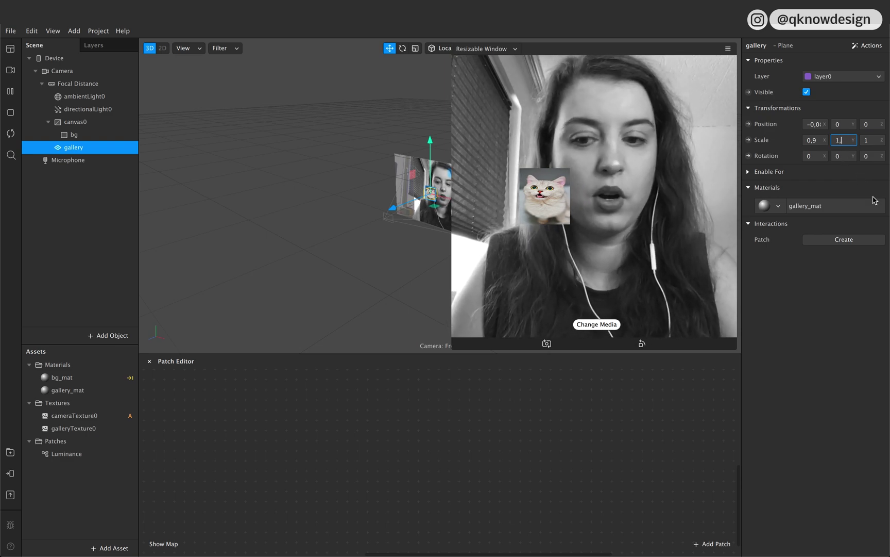
text(6)
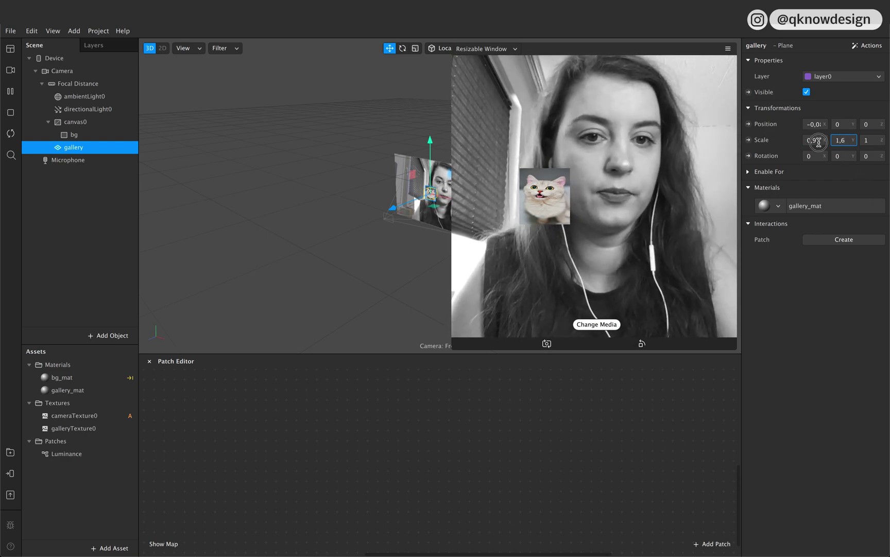
click(817, 138)
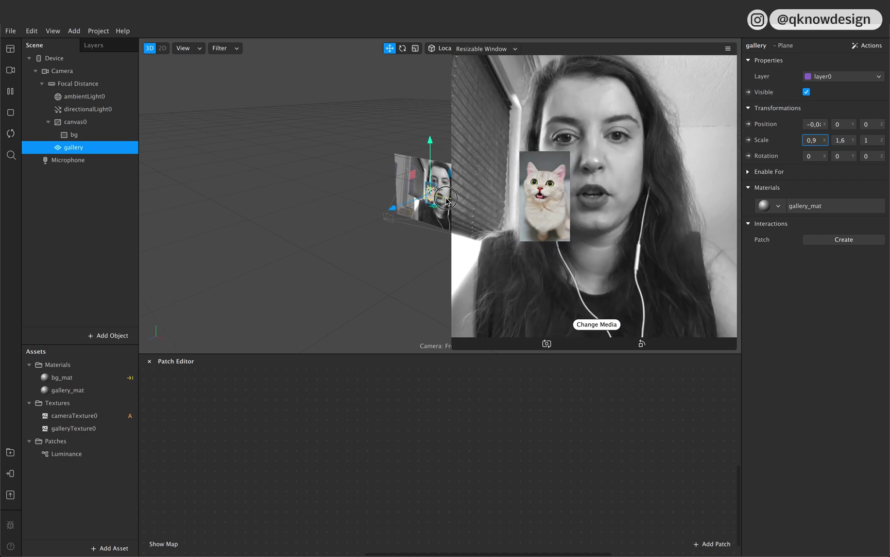
drag(447, 201, 440, 199)
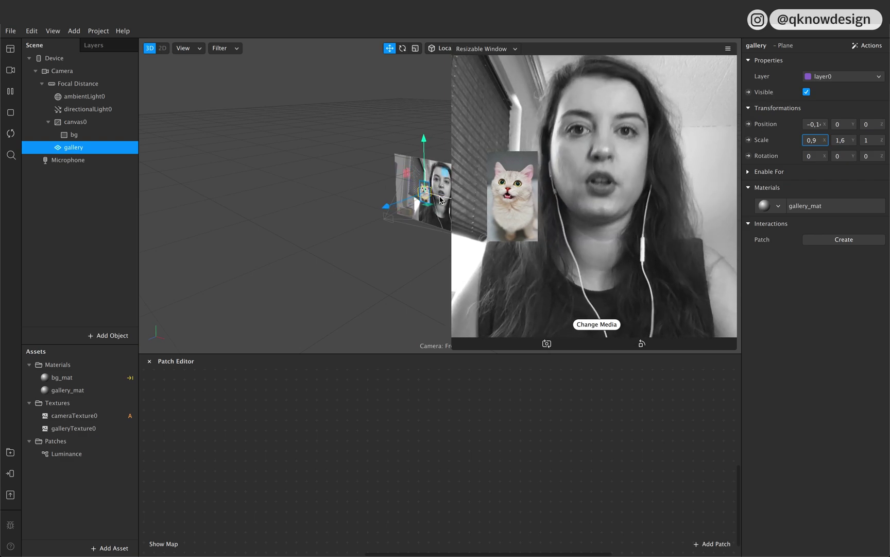
click(76, 493)
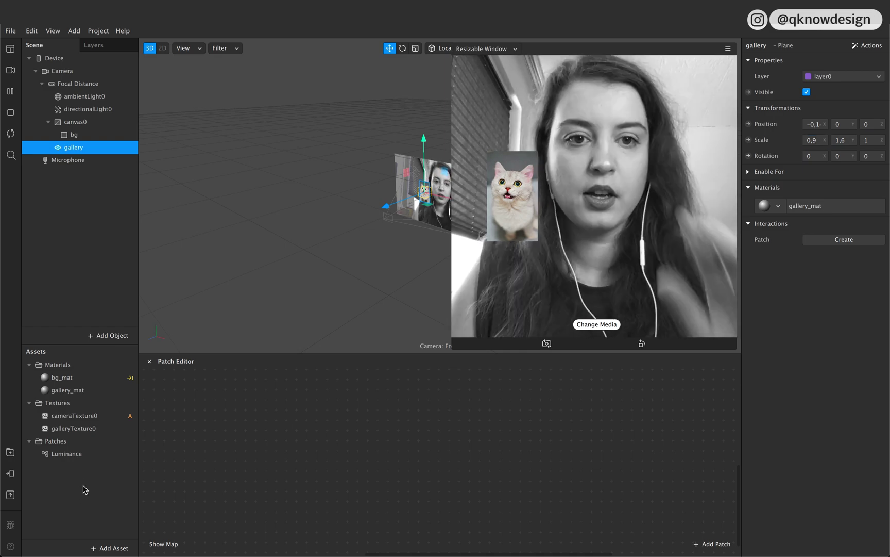
Replace the simulator's gallery media with 8700195f55a7a0e491a43eb17f449903.jpg from the 200624_YT_gallary_texture folder.
click(597, 324)
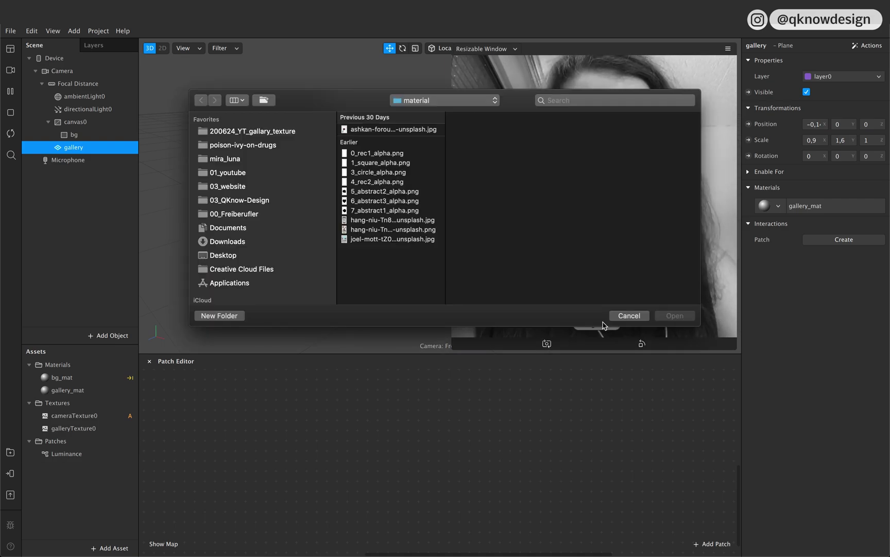
click(441, 100)
click(442, 111)
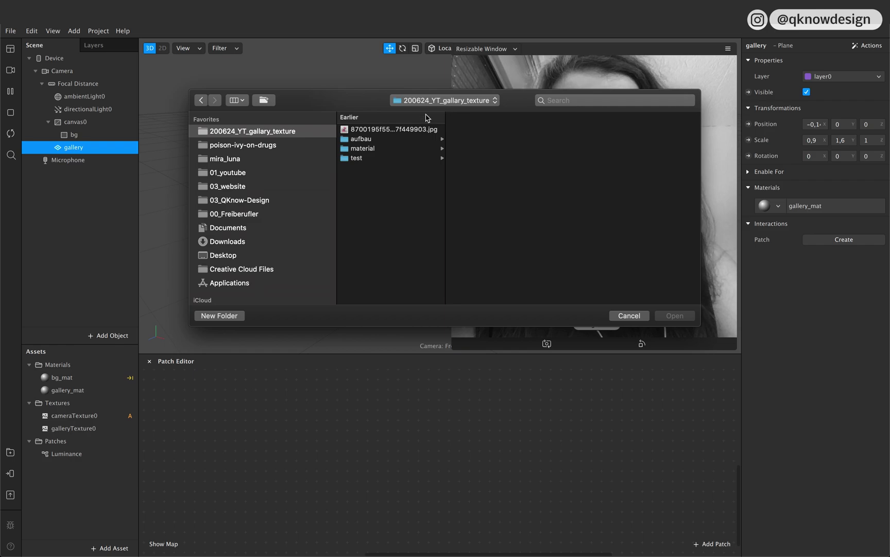
click(395, 129)
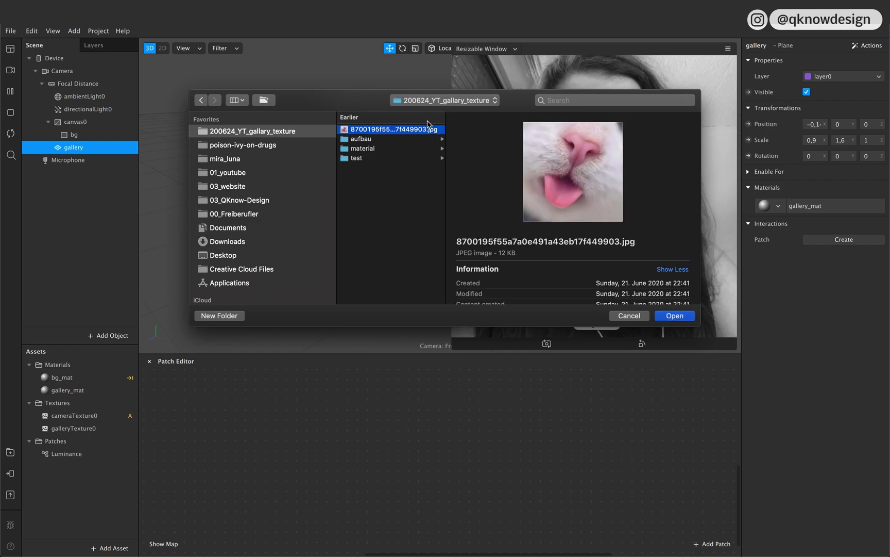
click(675, 316)
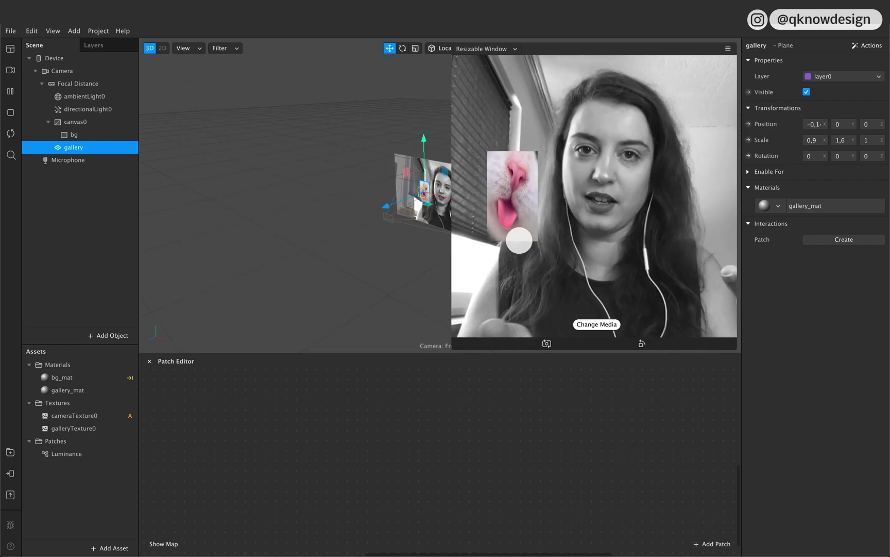
Change the simulator's gallery media to hang-niu-Tn8DLxwuDMA-unsplash.png from the material folder.
click(598, 325)
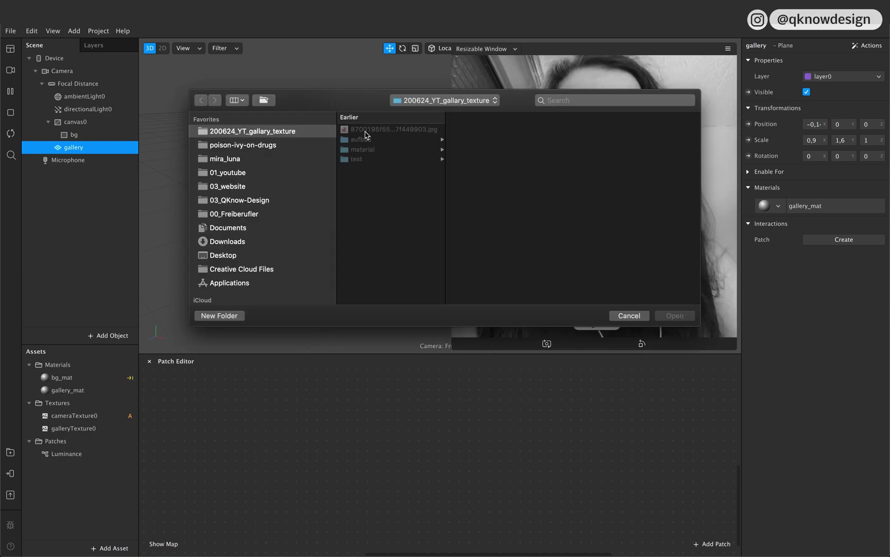
click(375, 150)
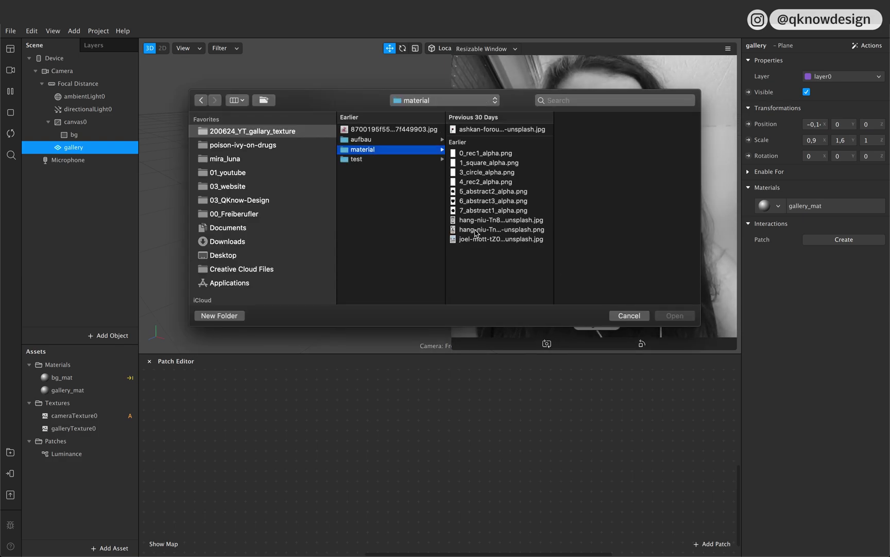
click(502, 229)
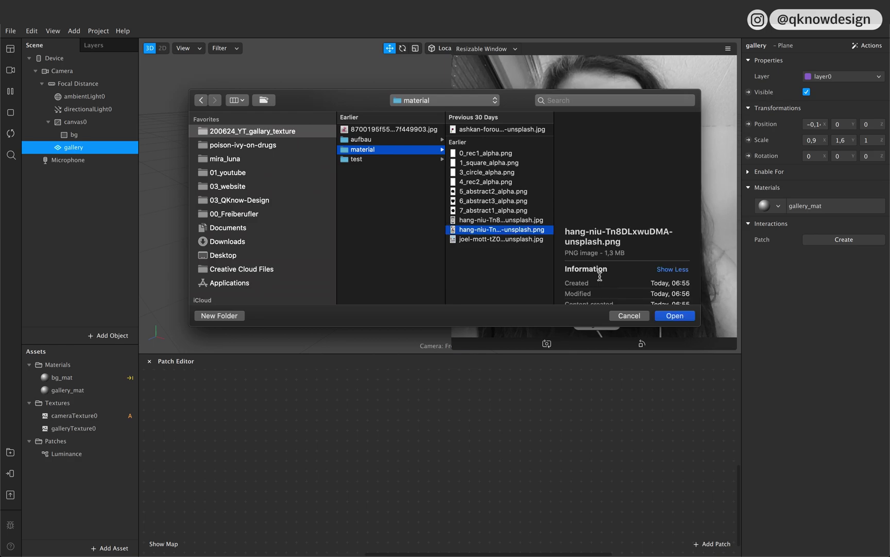
click(673, 317)
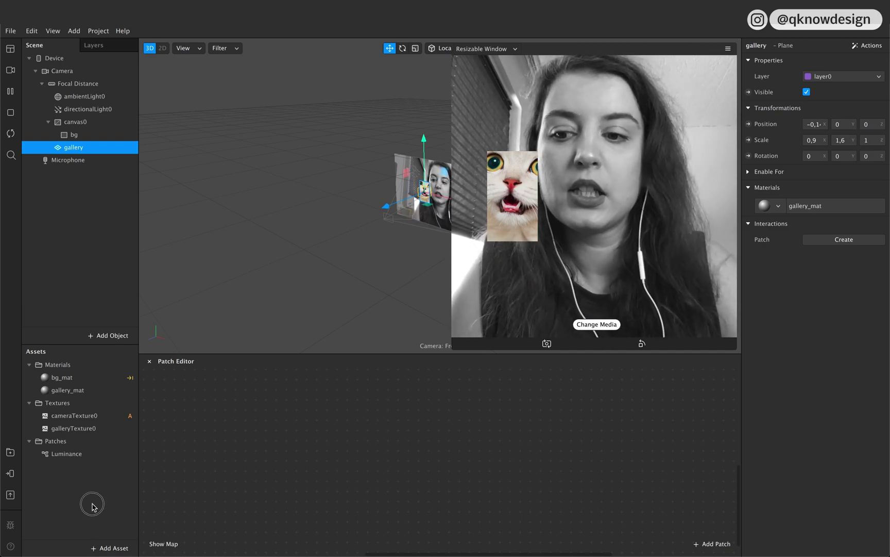
Open the asset import from the computer and preview 5_abstract2_alpha.png and 1_square_alpha.png in the material folder.
click(110, 550)
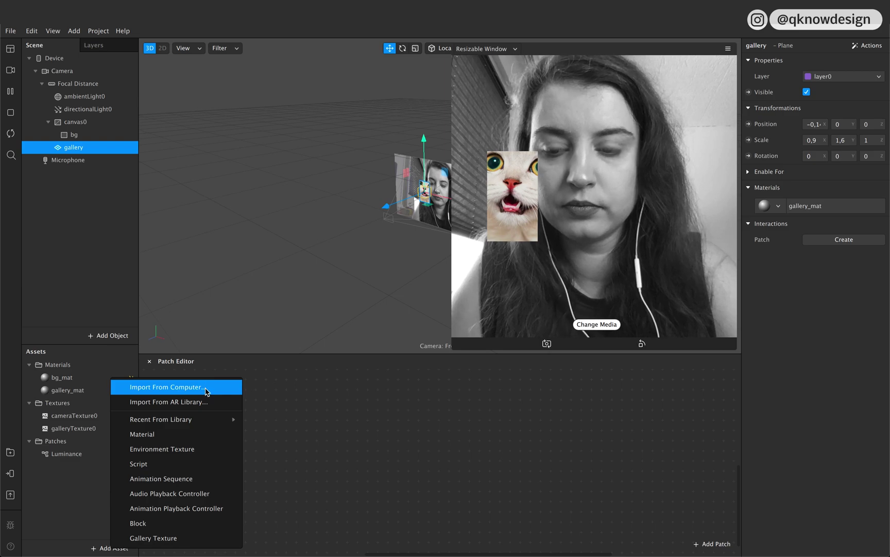
click(205, 390)
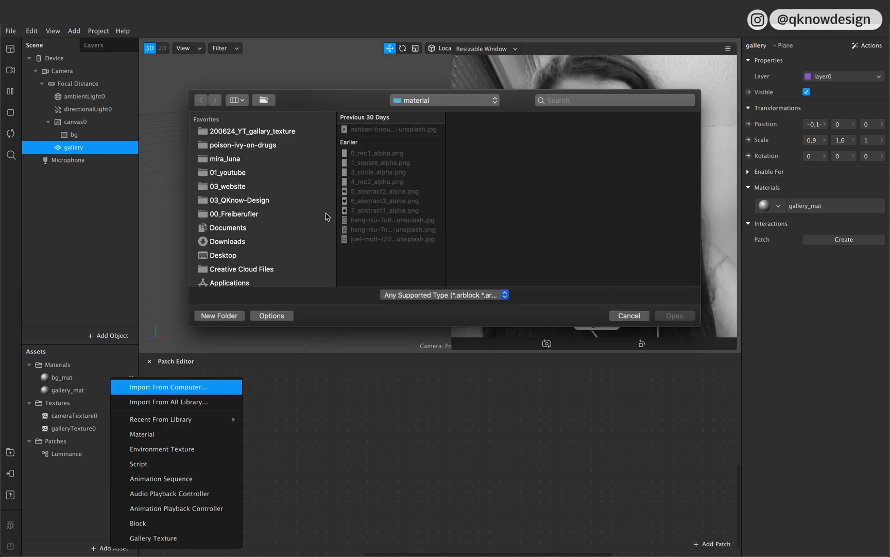
click(376, 153)
key(Down)
key(Down)
key(Down)
key(Down)
key(Down)
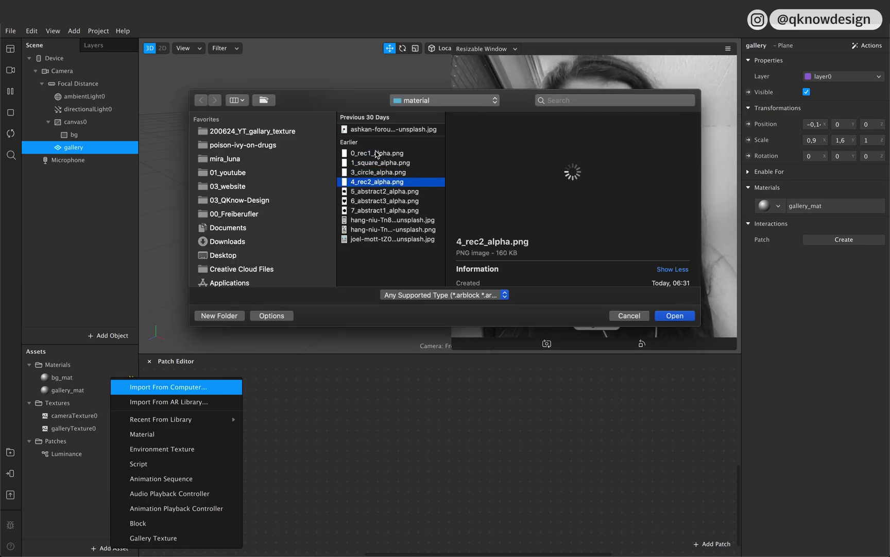
key(Up)
key(space)
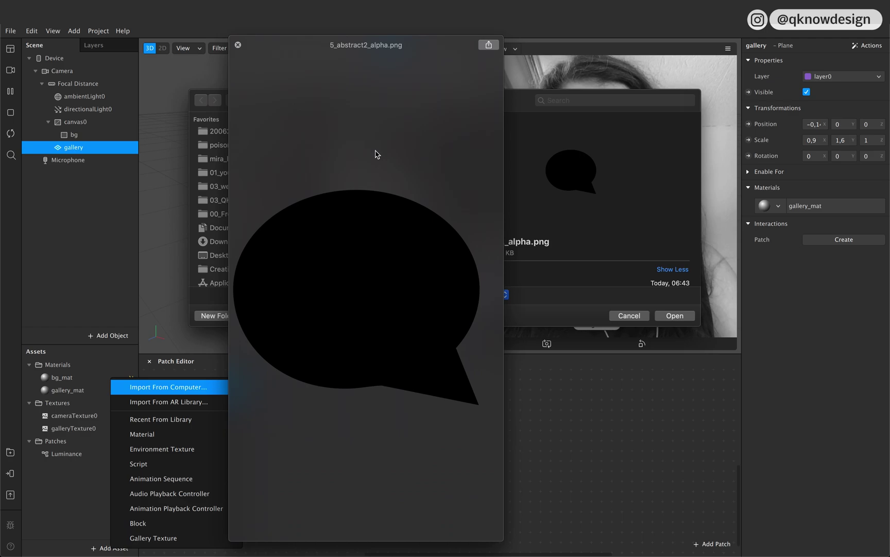
key(space)
key(Up)
key(Up)
key(Up)
key(Up)
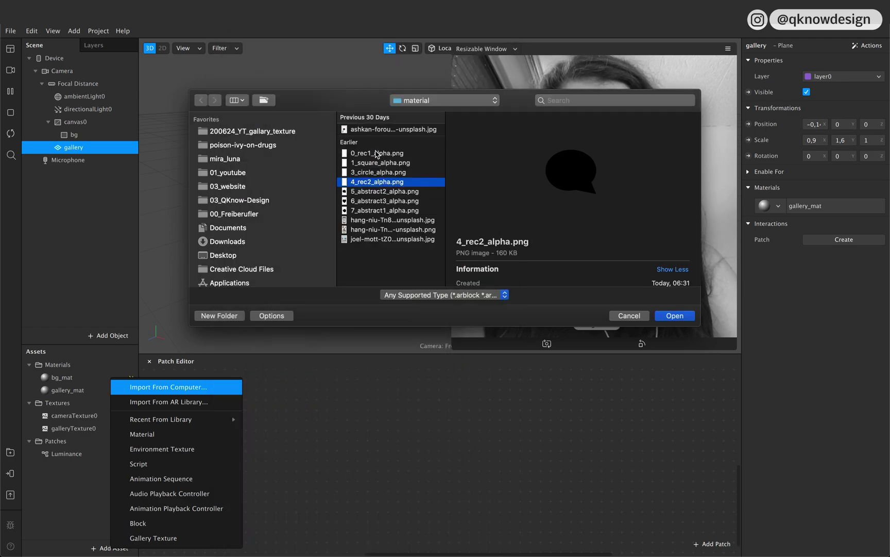
key(Down)
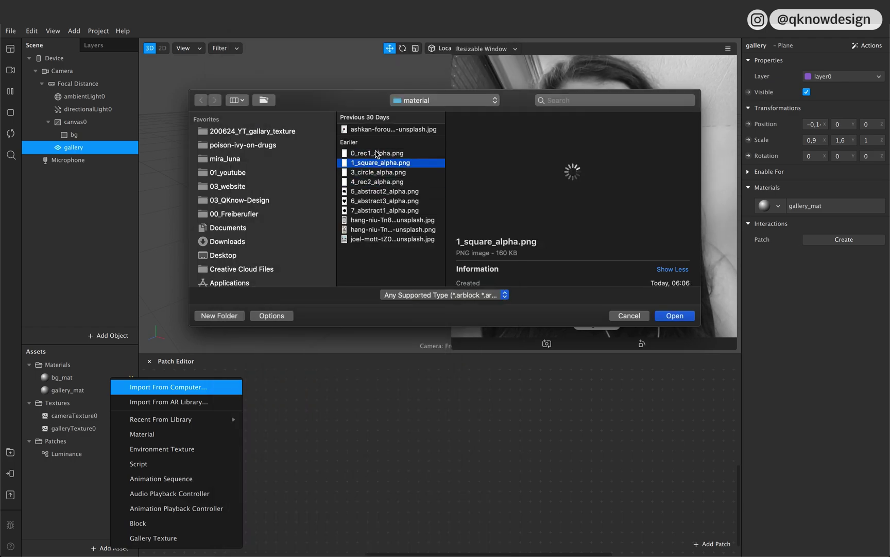
key(space)
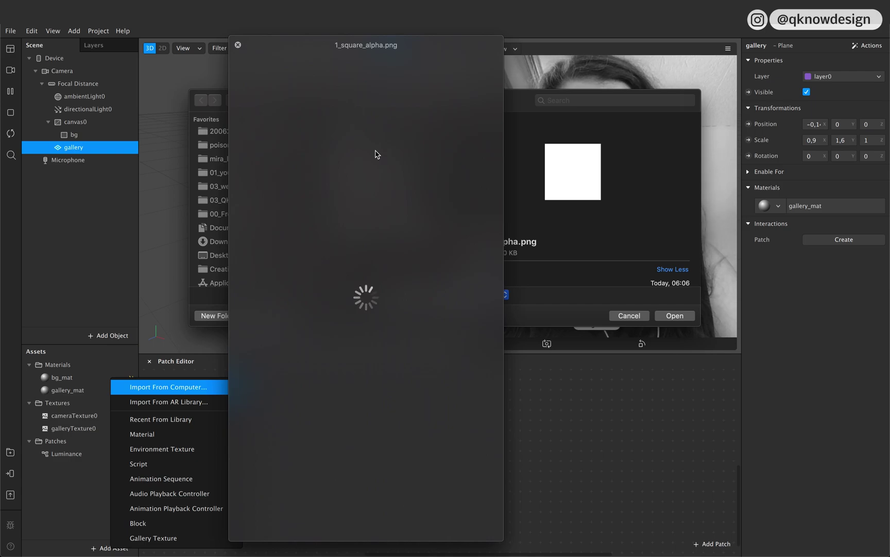
key(space)
Preview 0_rec1_alpha.png and import the seven alpha images from 0_rec1_alpha.png through 7_abstract1_alpha.png.
key(Up)
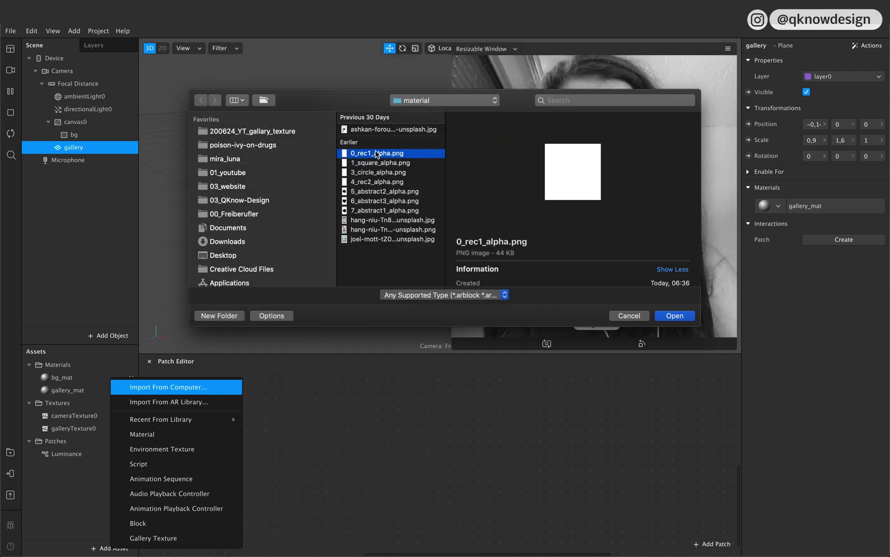
key(space)
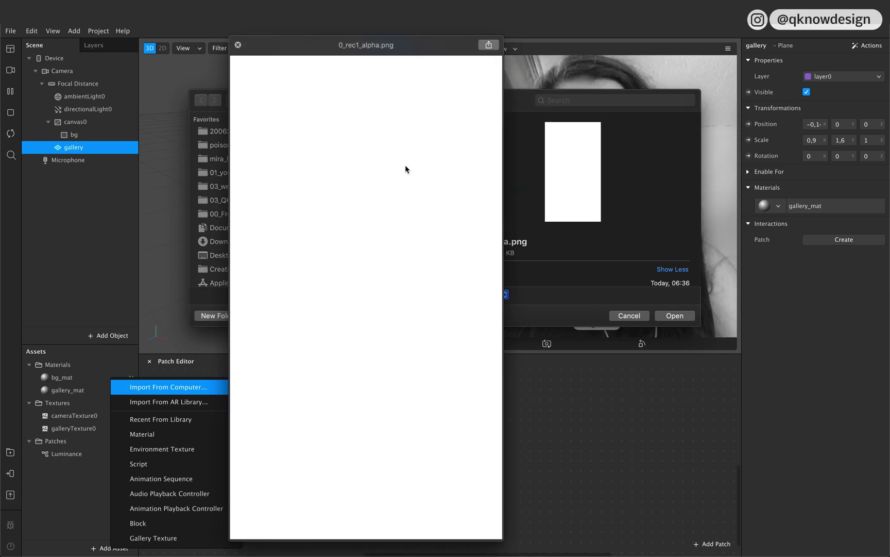
key(space)
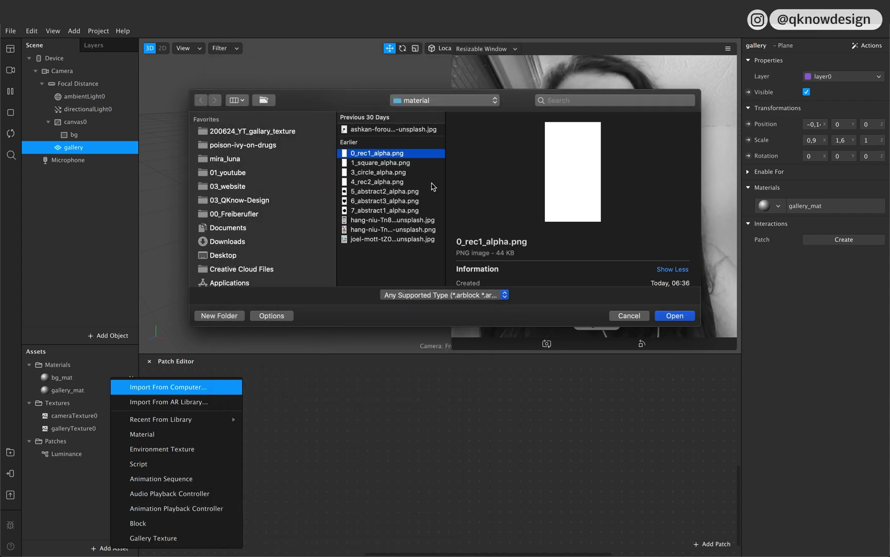
shift+click(401, 210)
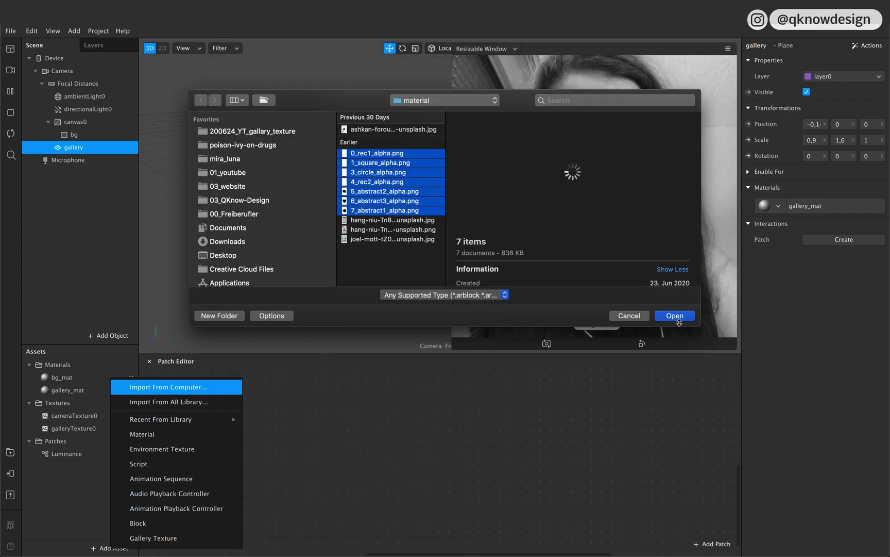
click(675, 315)
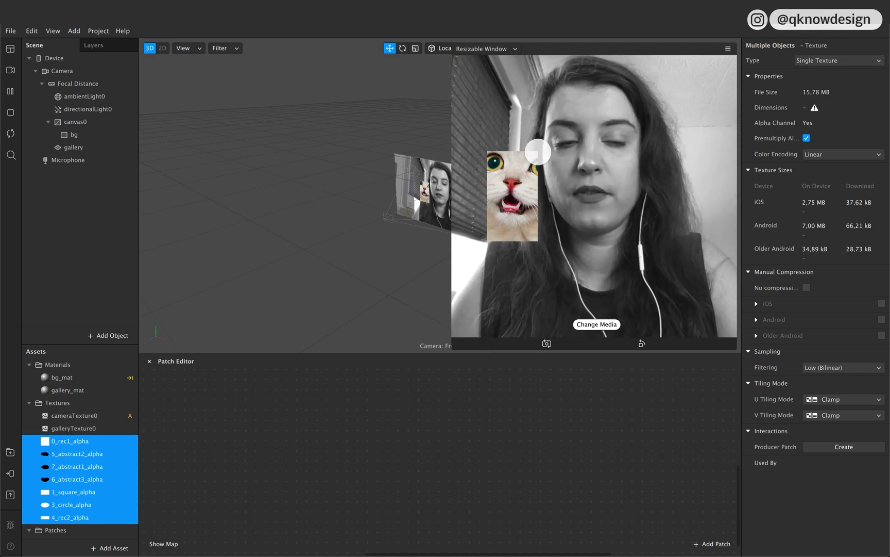
Convert the seven imported alpha textures into a Texture Sequence and name it alpha[1-7].
click(857, 61)
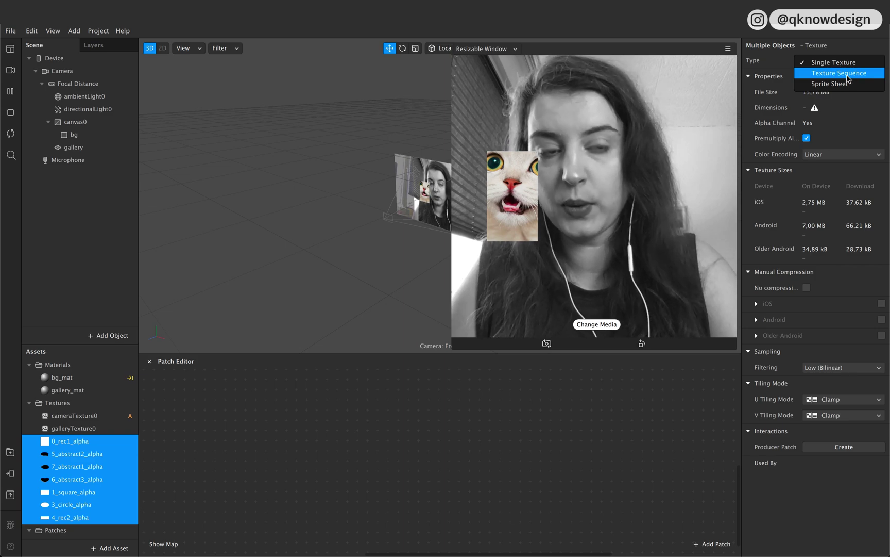
click(848, 74)
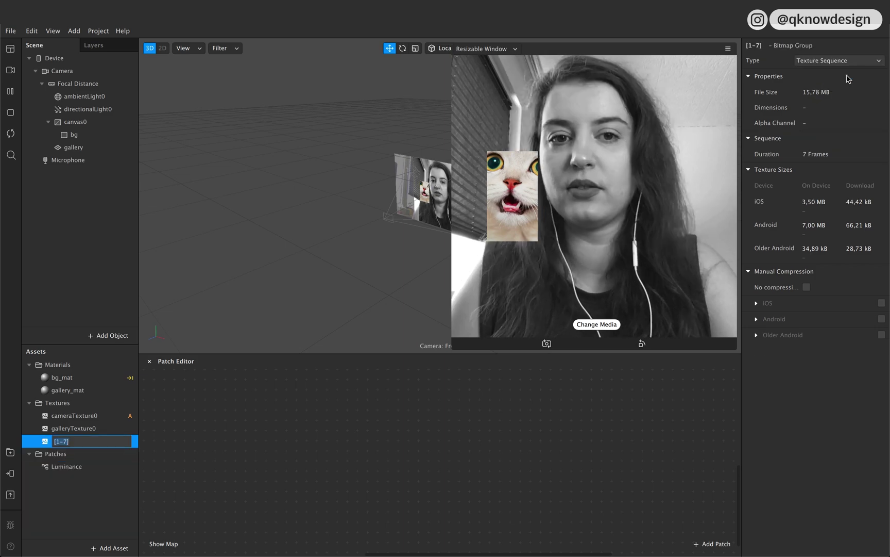
key(Left)
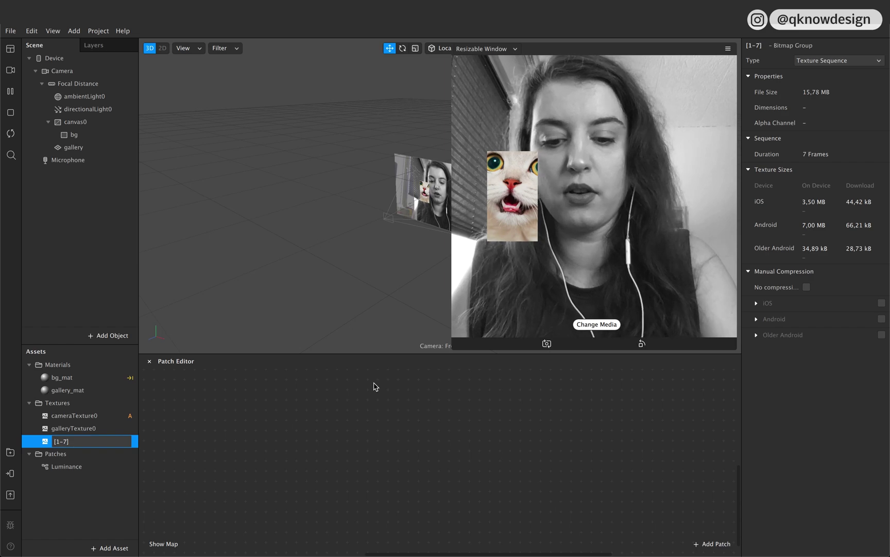
text(Galle)
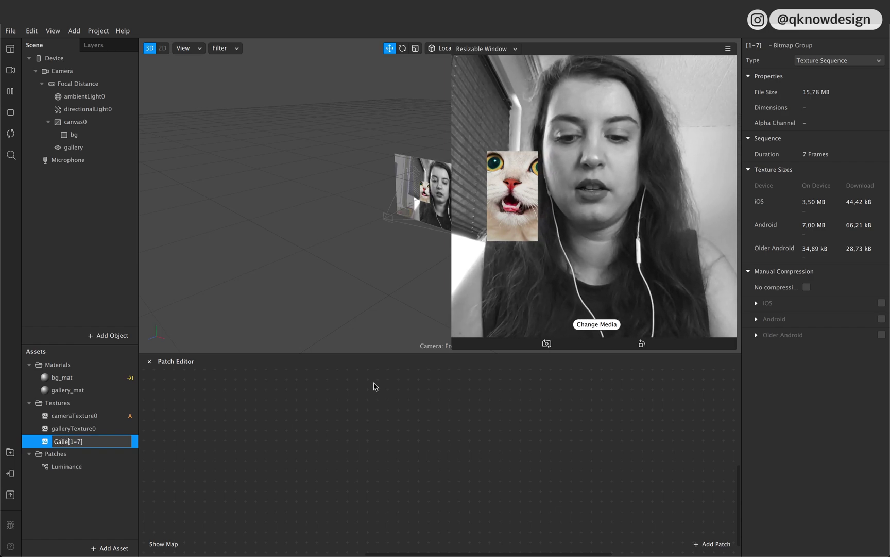
key(BackSpace)
key(BackSpace)
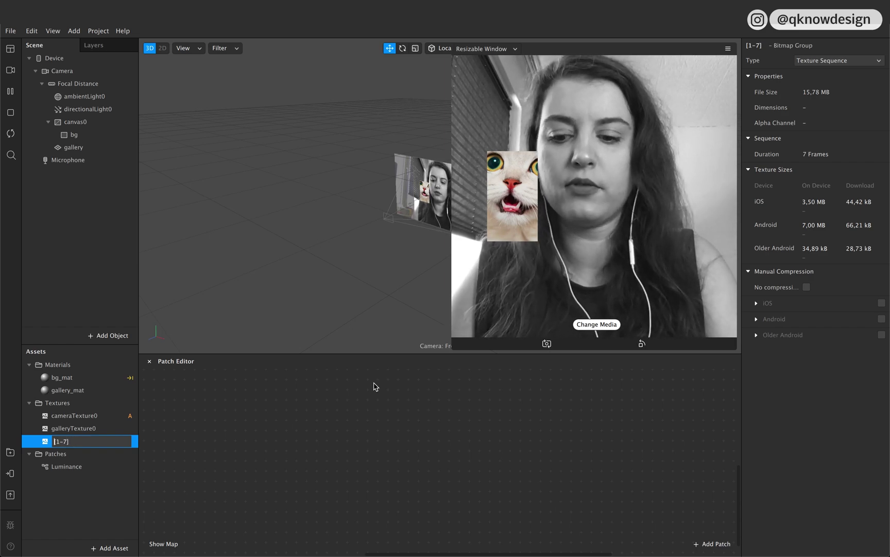
text(alpha)
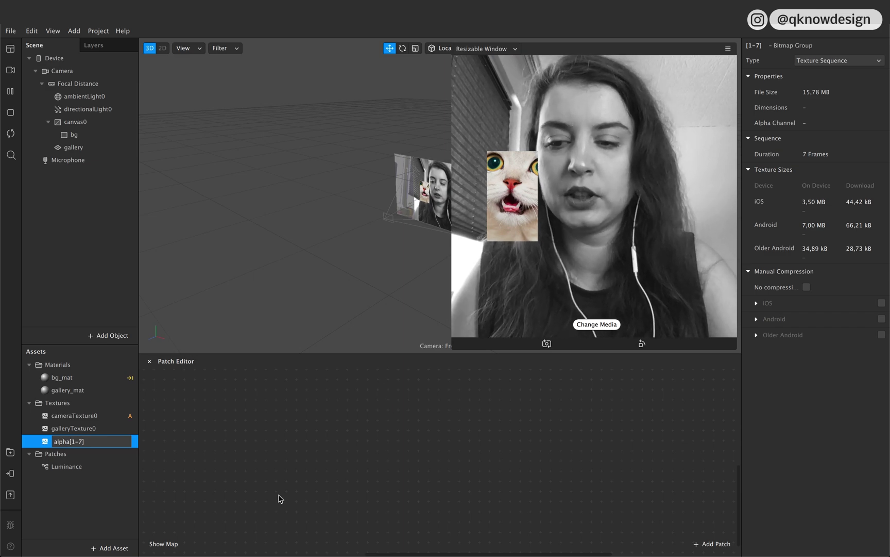
click(83, 507)
click(89, 442)
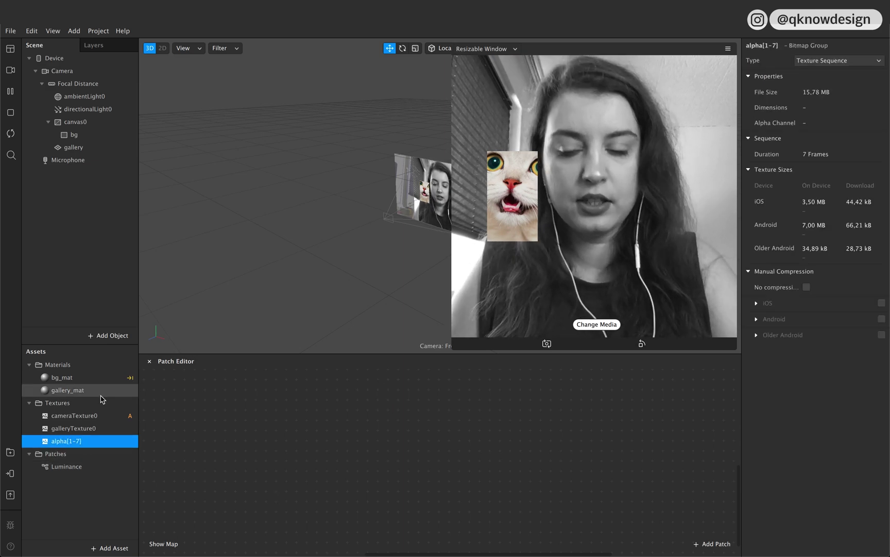
click(92, 498)
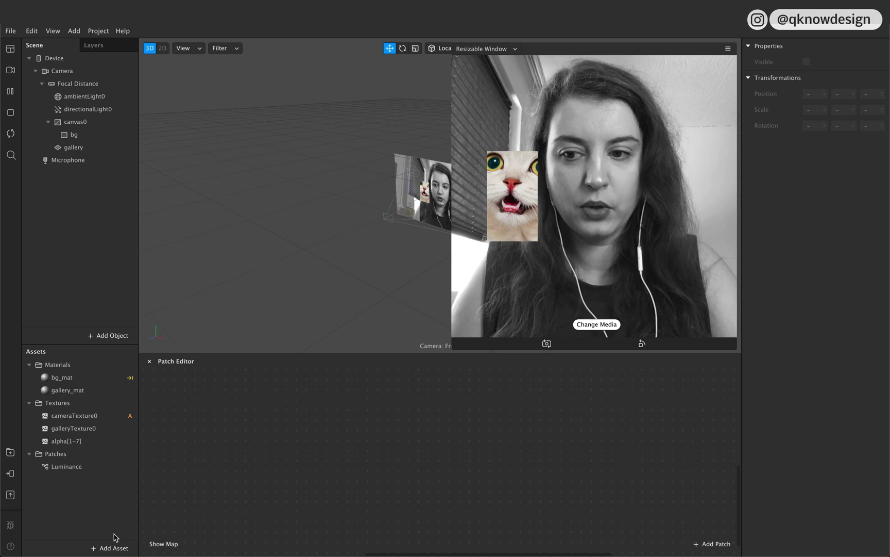
Add an Animation Sequence asset and rename it animationSeq_alpha.
click(116, 549)
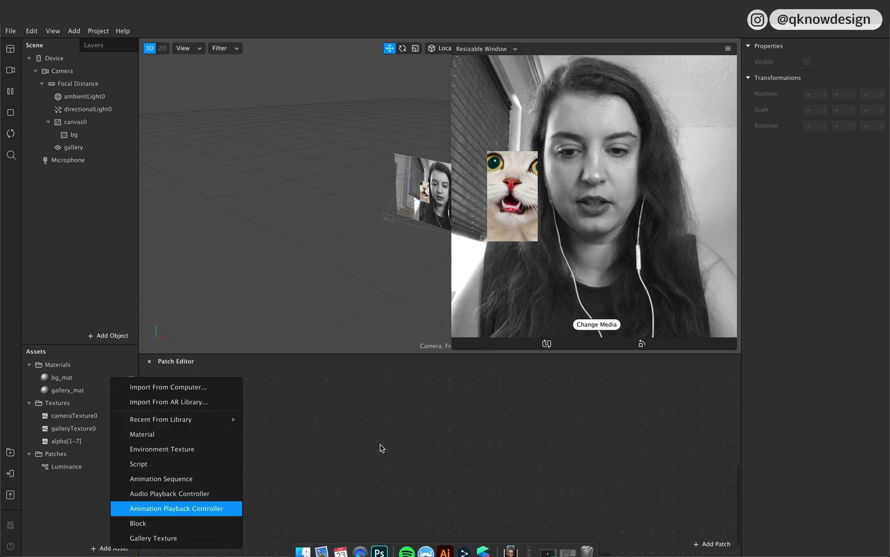
click(160, 484)
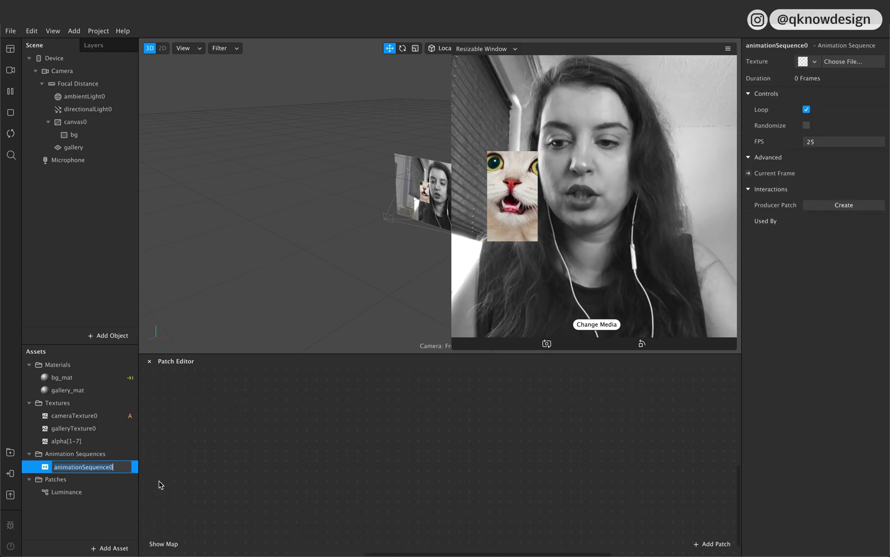
double_click(119, 469)
key(shift+Left)
key(shift+Left)
key(shift+Left)
key(shift+Left)
key(shift+Left)
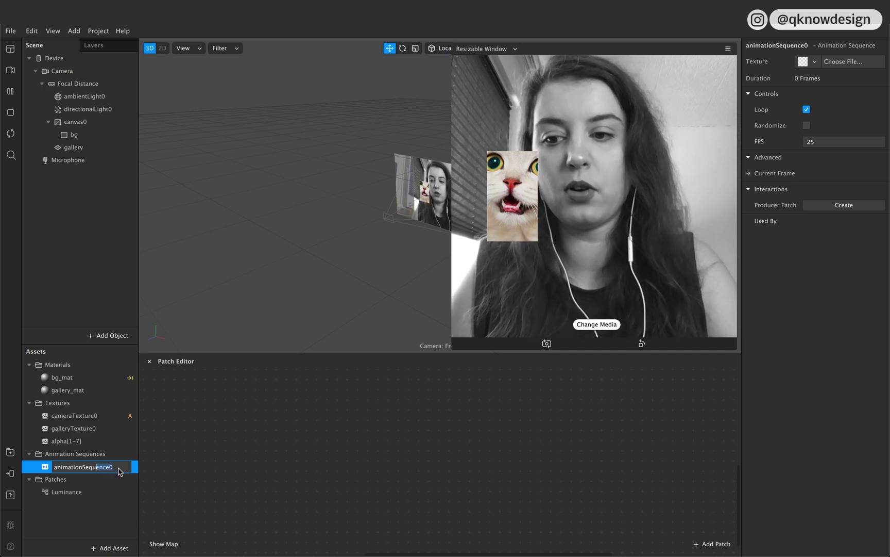
text(_)
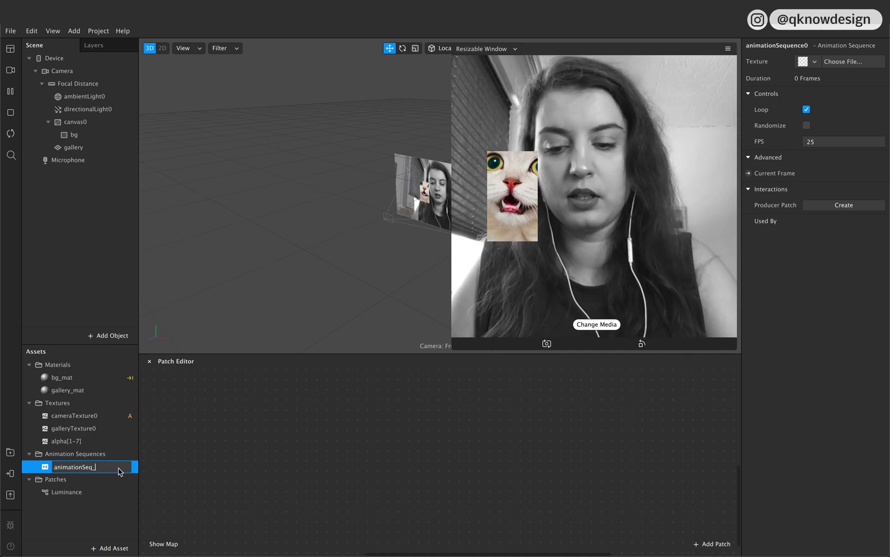
text(alpha)
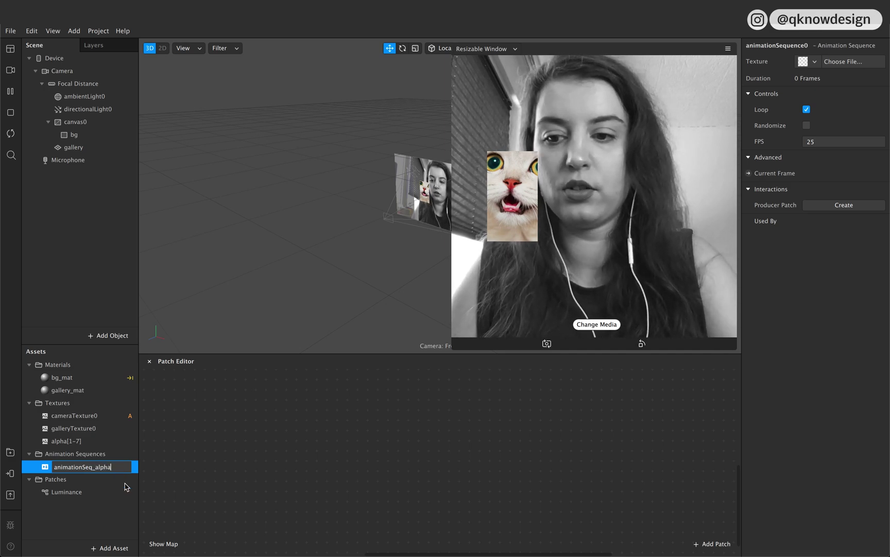
click(110, 512)
click(114, 468)
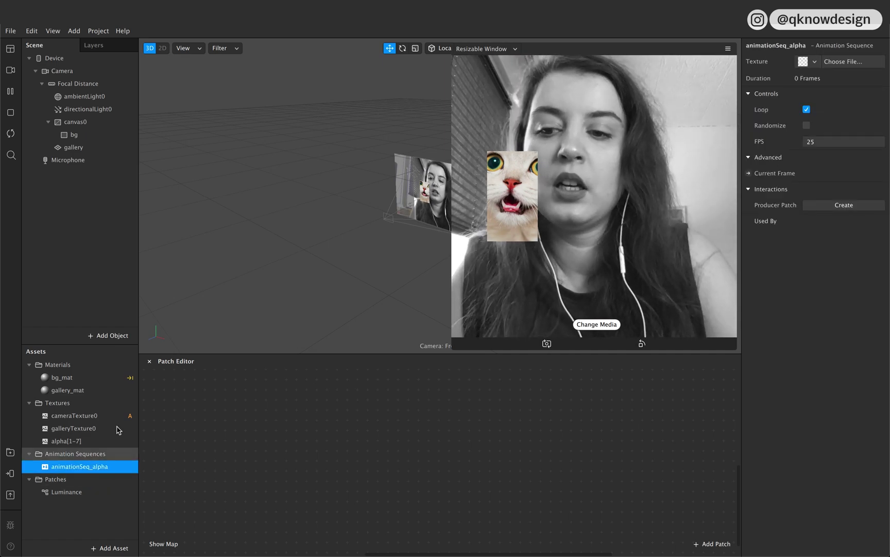
Assign the alpha[1-7] texture sequence as the texture of animationSeq_alpha.
click(107, 391)
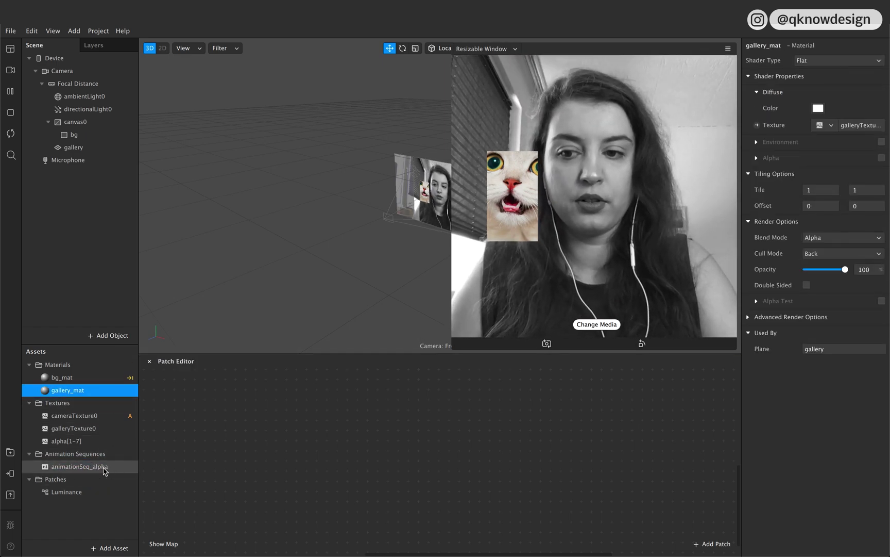
click(104, 469)
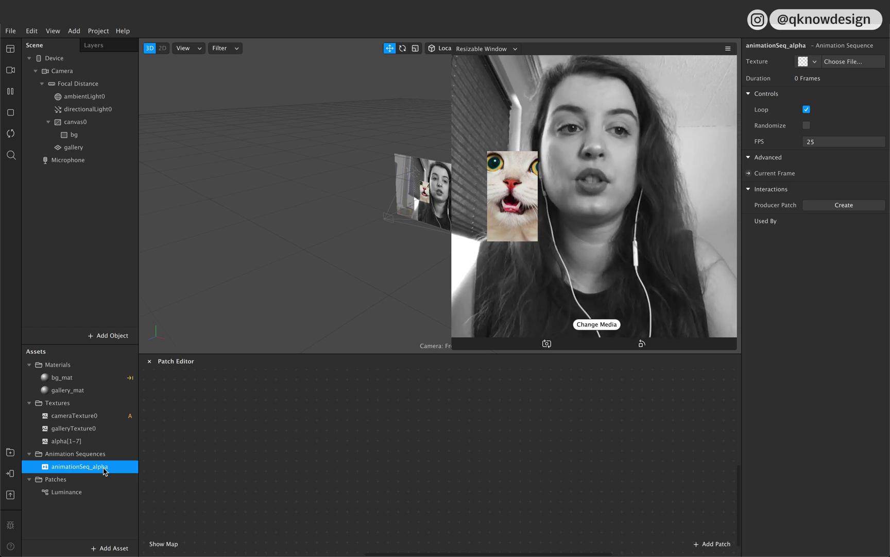
click(814, 62)
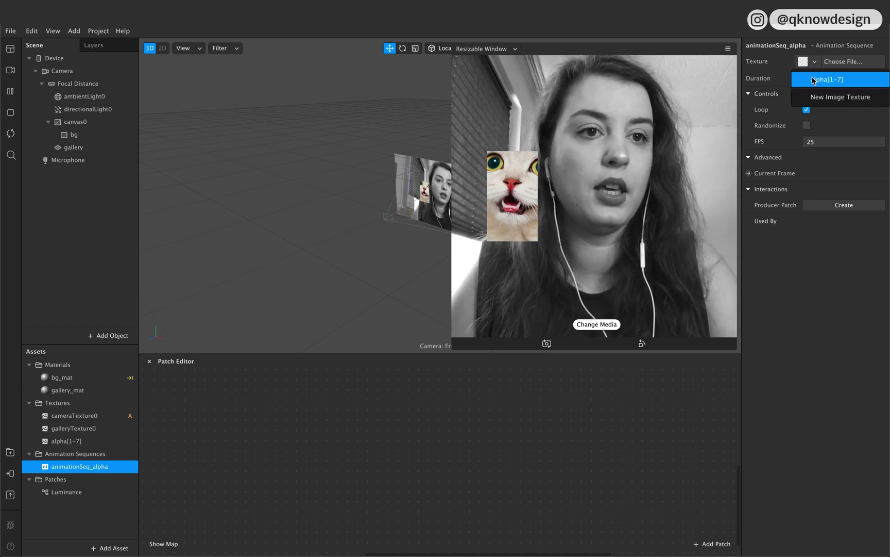
click(850, 84)
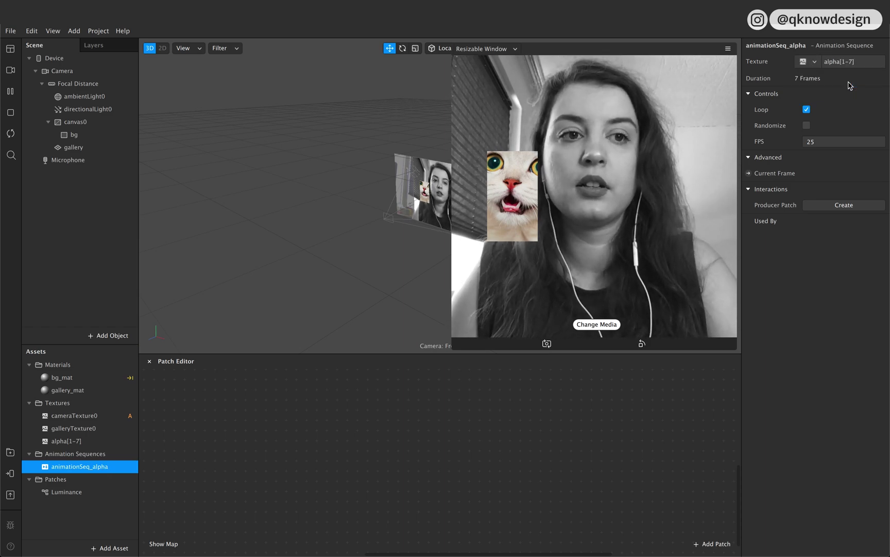
Enable Alpha on gallery_mat and use animationSeq_alpha as its alpha texture.
click(85, 395)
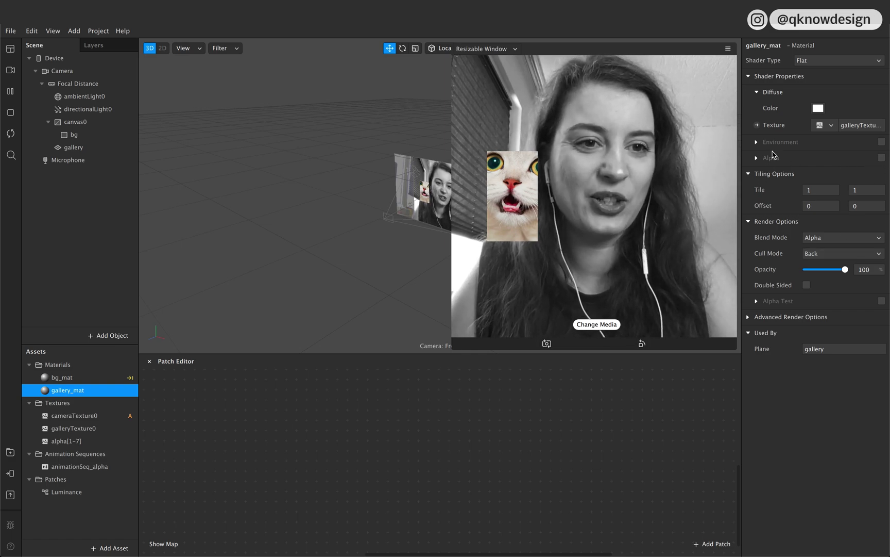
click(881, 158)
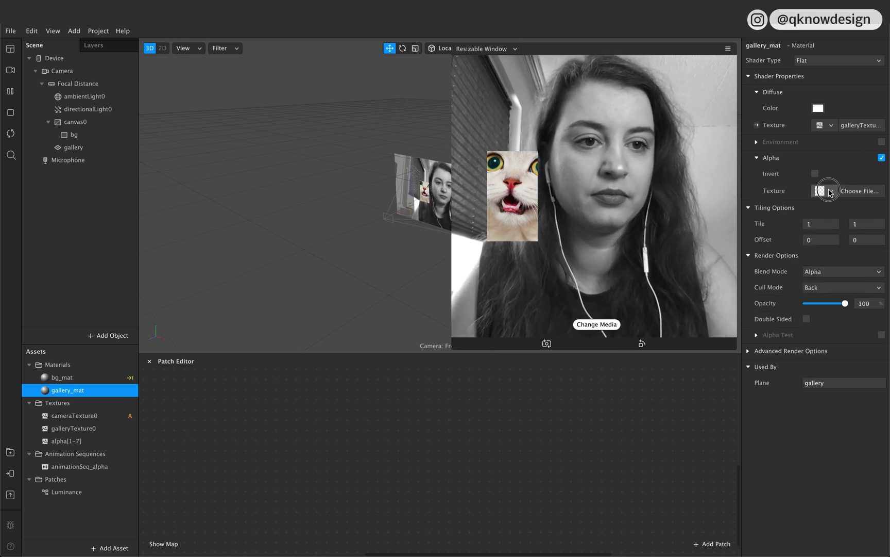
click(826, 191)
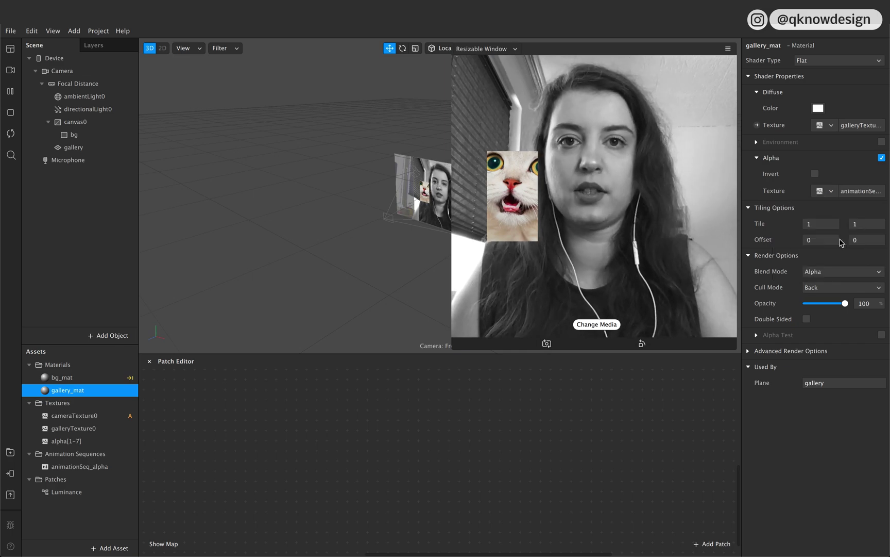
click(842, 239)
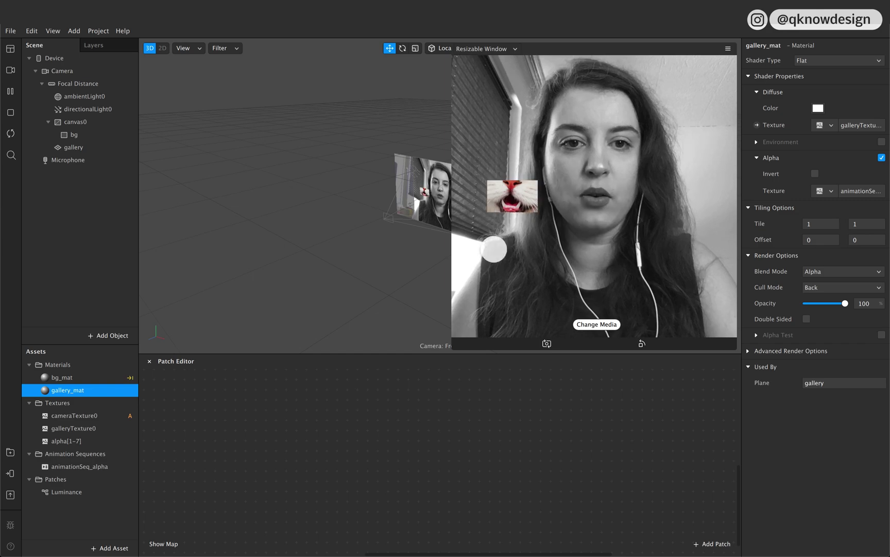
Expose the Current Frame property of animationSeq_alpha as a patch and position it in the Patch Editor.
click(81, 467)
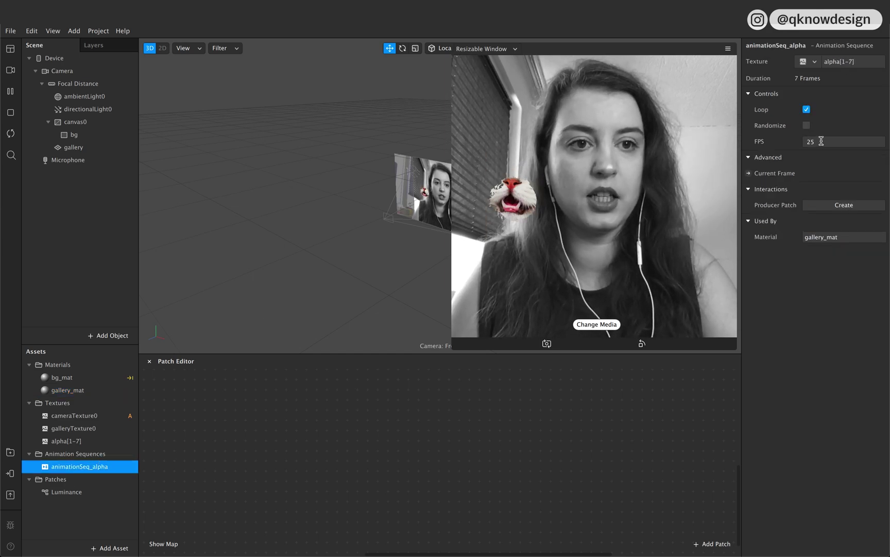
click(748, 173)
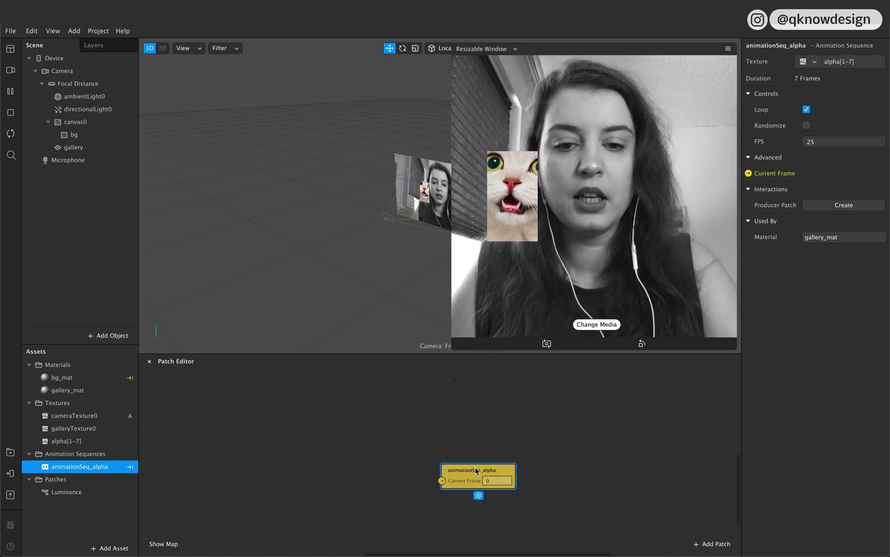
drag(475, 467, 536, 450)
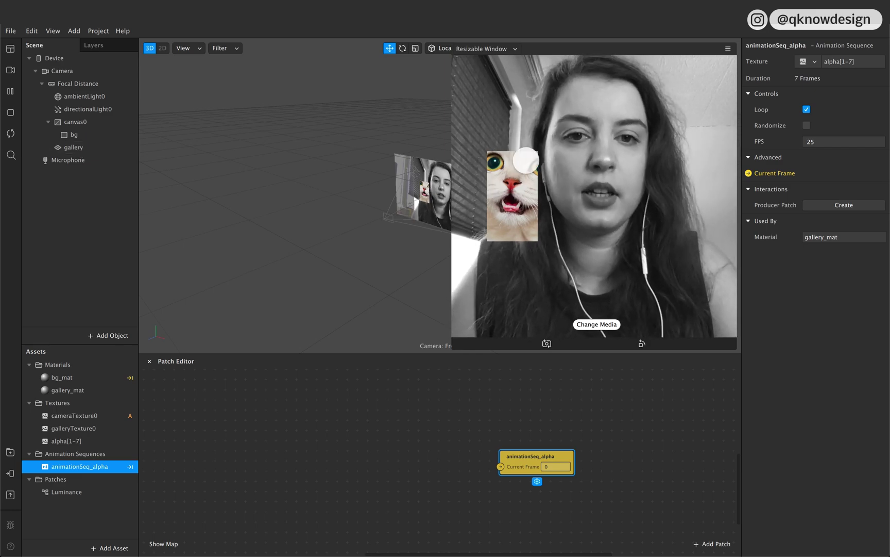
Create an Object Tap patch for the gallery plane and place both patches ahead of the animationSeq_alpha patch.
click(86, 149)
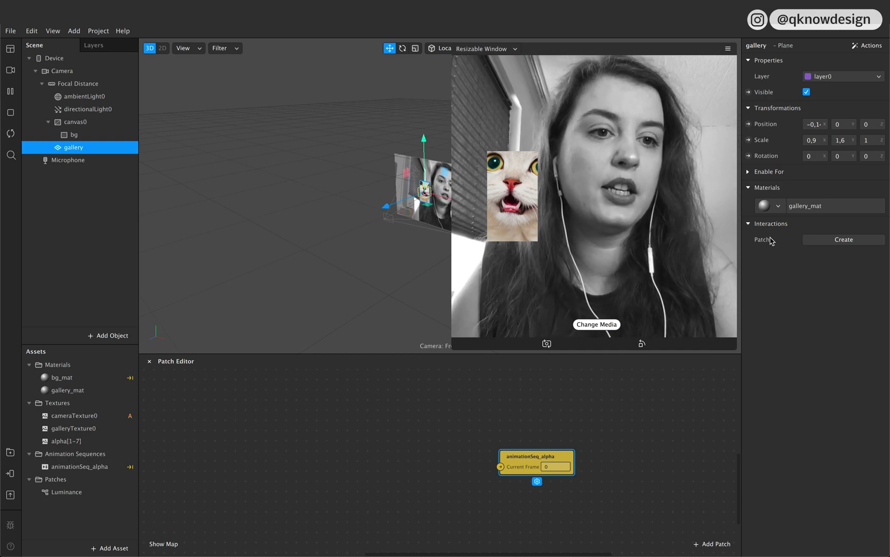
click(834, 241)
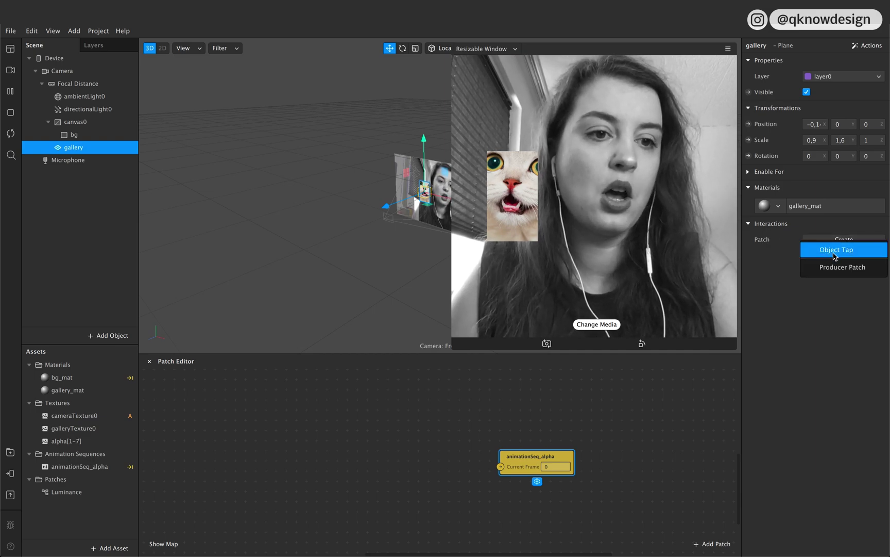
click(838, 252)
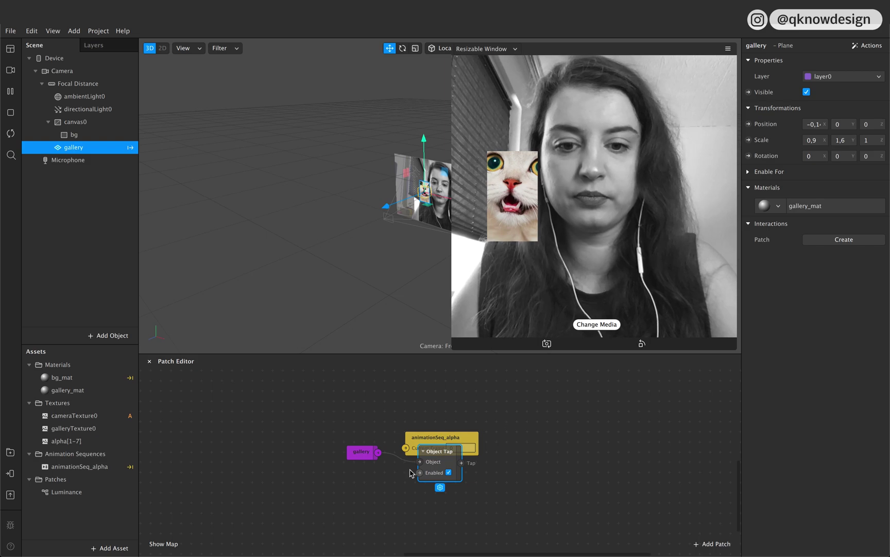
click(326, 464)
shift+click(372, 452)
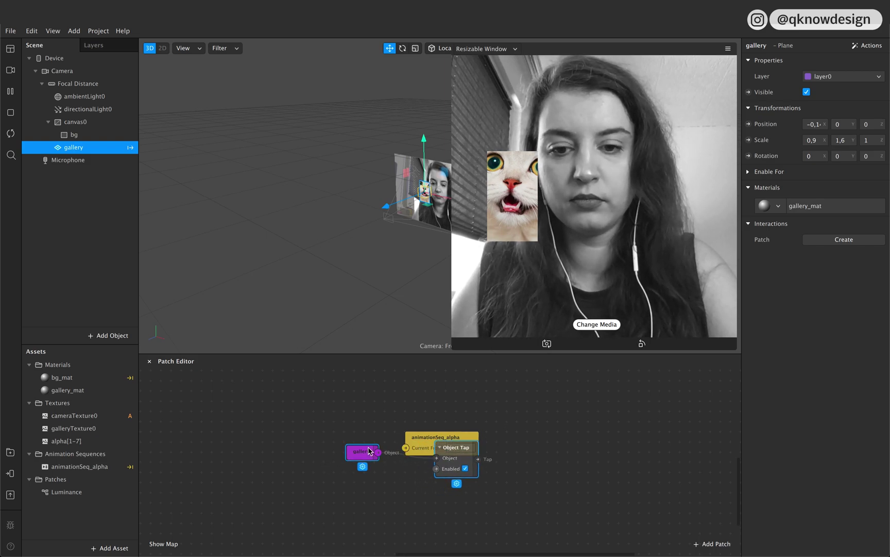
drag(452, 448, 299, 440)
scroll(353, 457, left, 2)
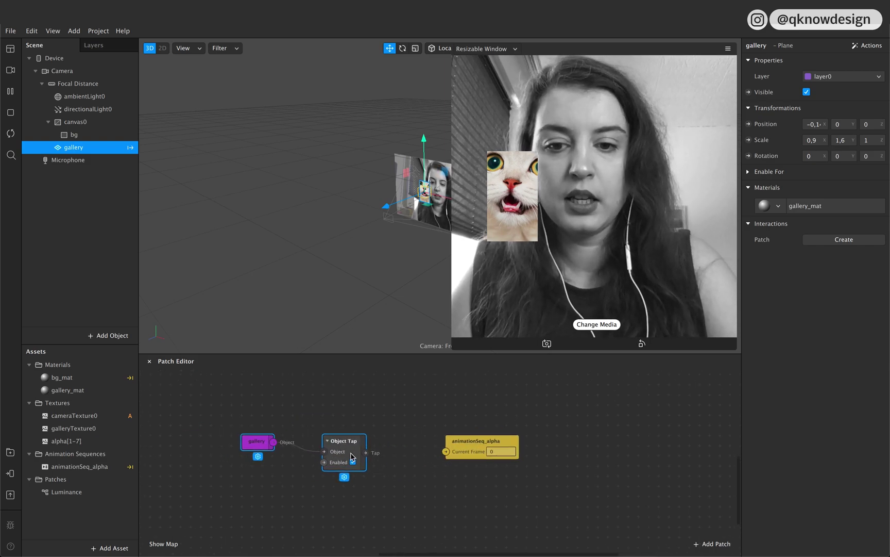
Add a Counter patch with its Increase input fed by the Object Tap output, and space out the patches around it.
drag(380, 452, 455, 449)
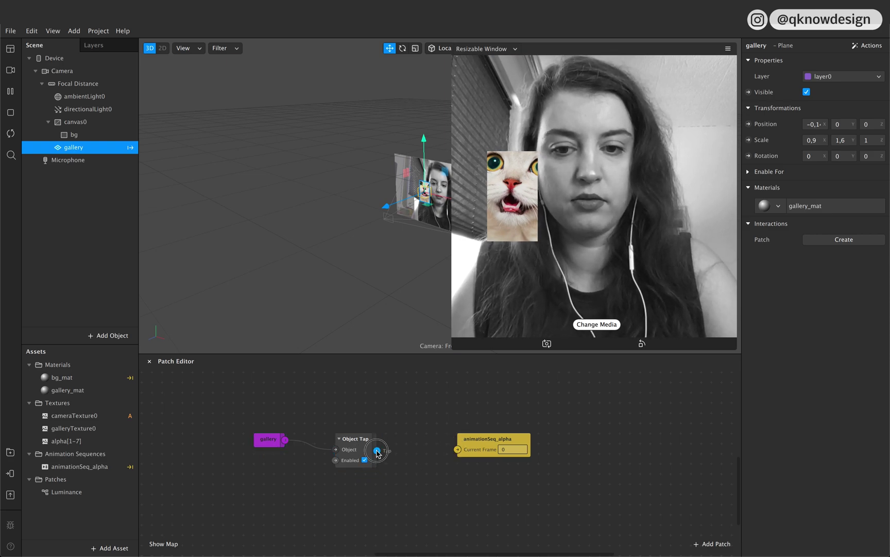
drag(506, 442, 557, 433)
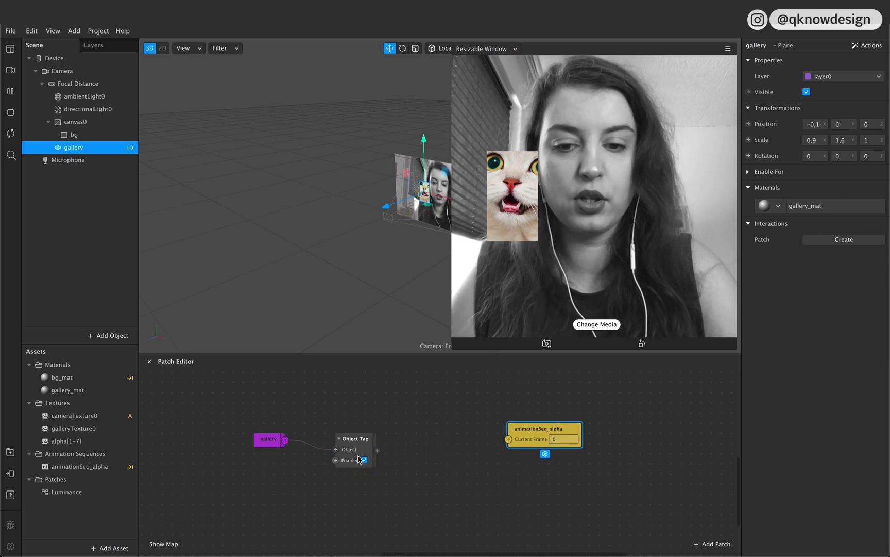
drag(378, 451, 412, 425)
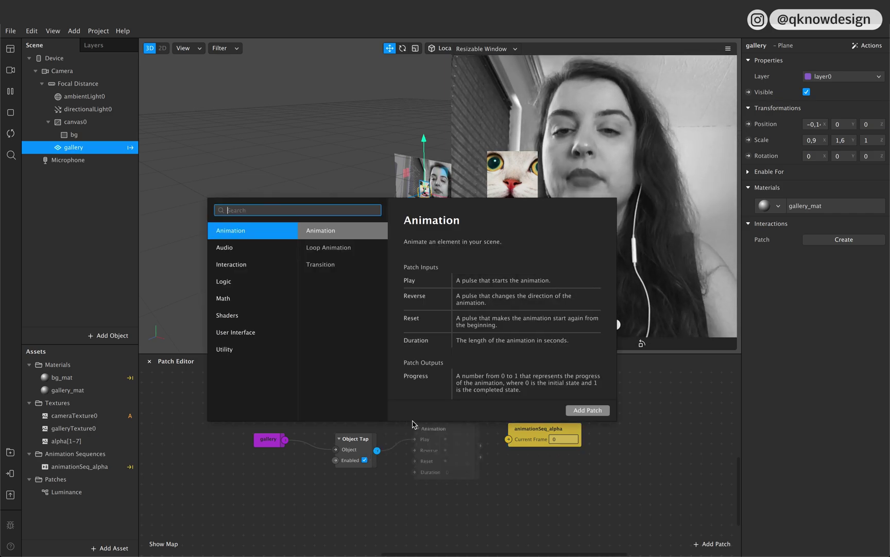
text(coun)
key(Return)
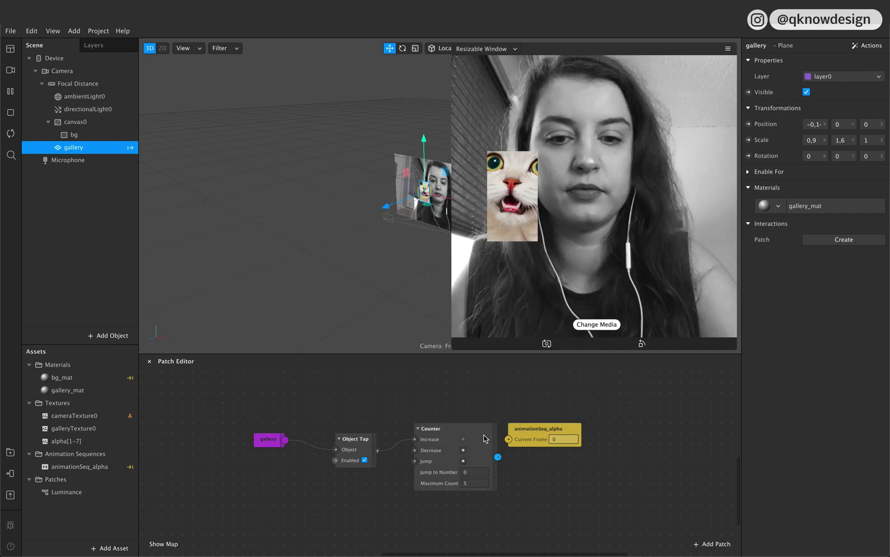
drag(485, 437, 459, 422)
drag(529, 432, 570, 438)
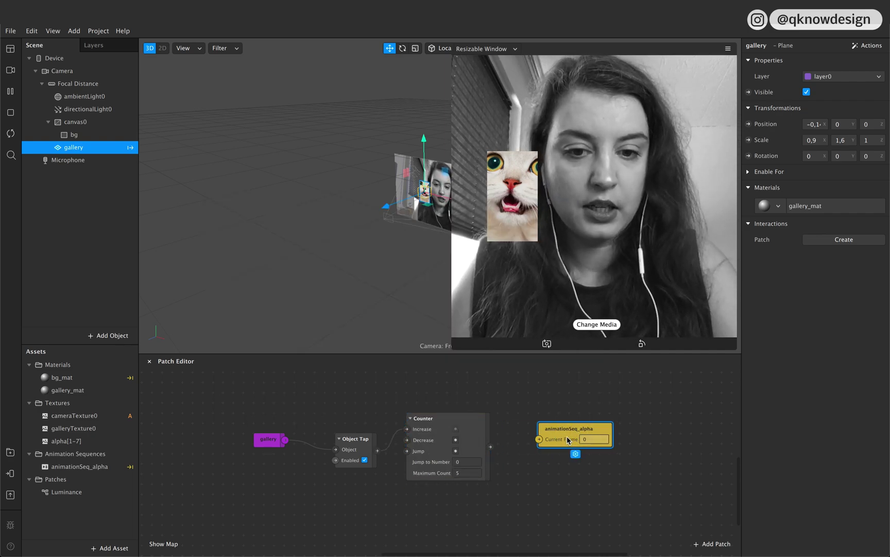
Set the Counter's Maximum Count to 7 and connect its Count output to the Current Frame of animationSeq_alpha.
click(463, 472)
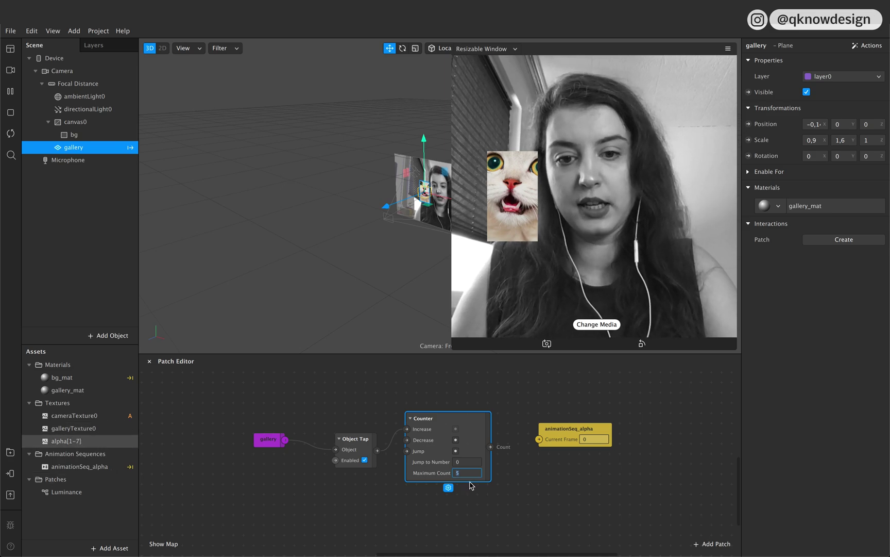
click(541, 486)
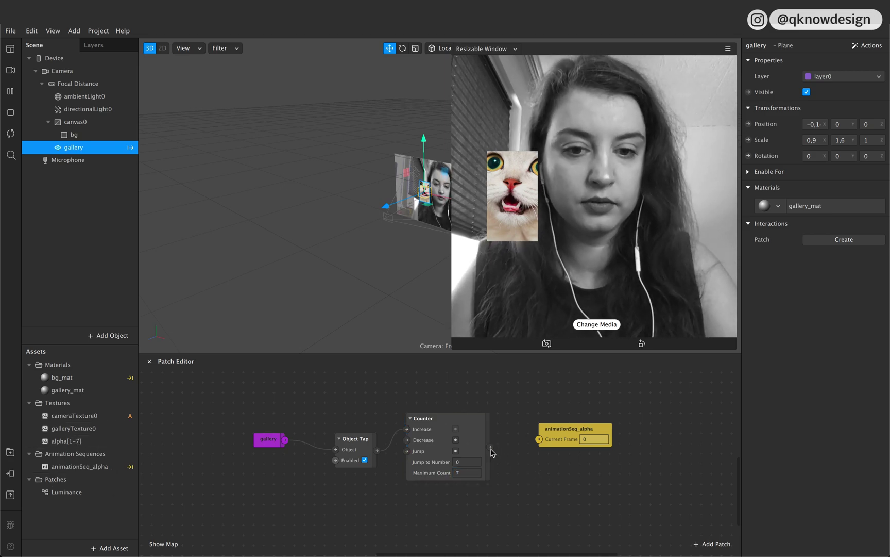
drag(491, 447, 538, 441)
Test the tap interaction using Simulate Touch by tapping the gallery image repeatedly in the preview to cycle its alpha shapes.
click(728, 48)
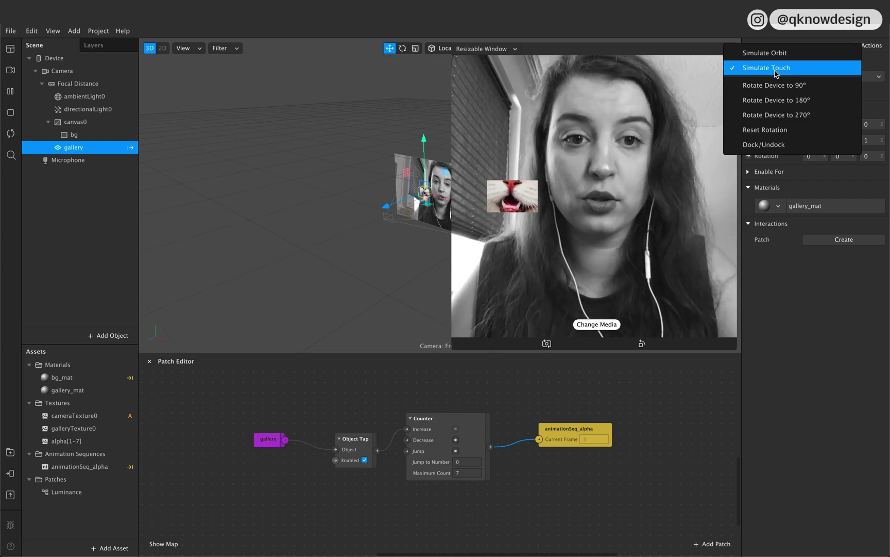
click(776, 73)
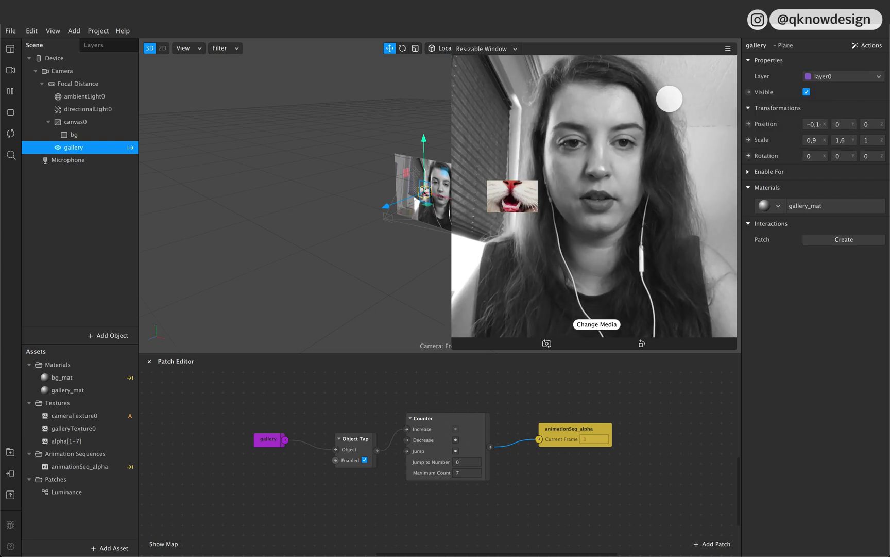
click(515, 196)
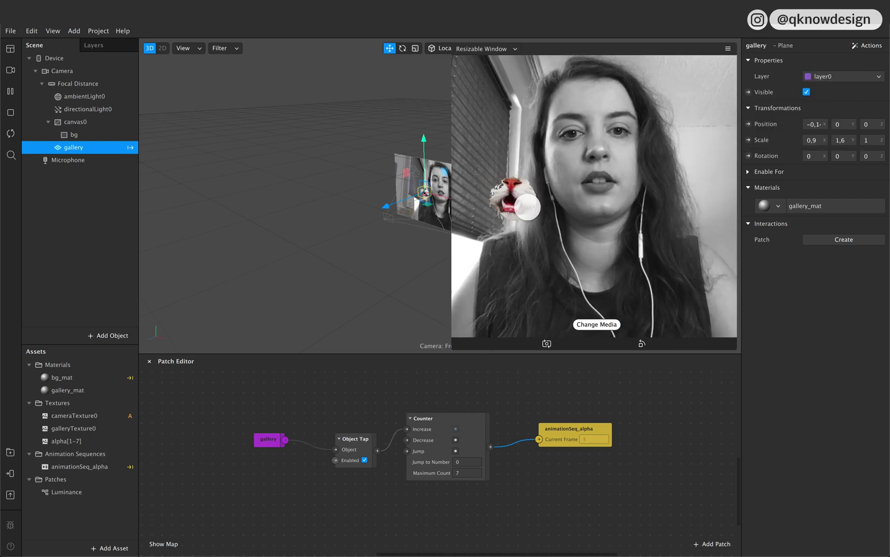
click(528, 206)
click(527, 206)
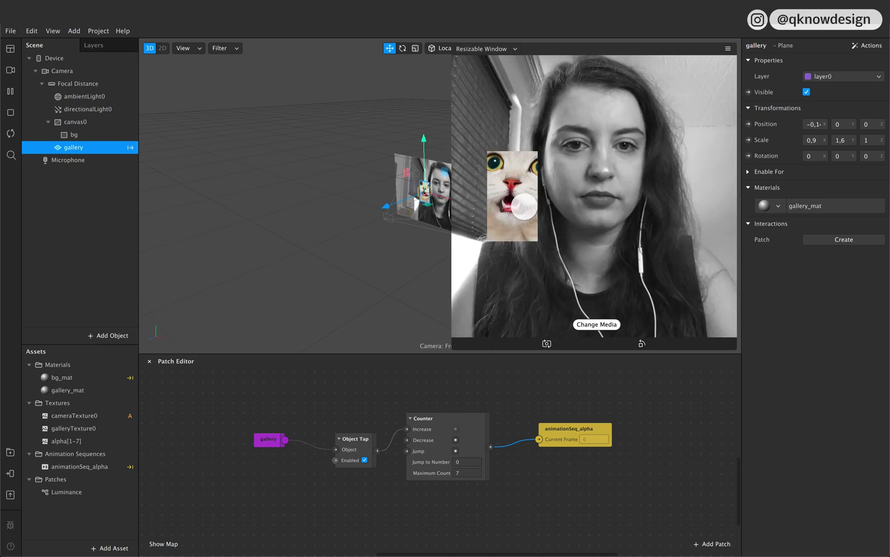
click(561, 439)
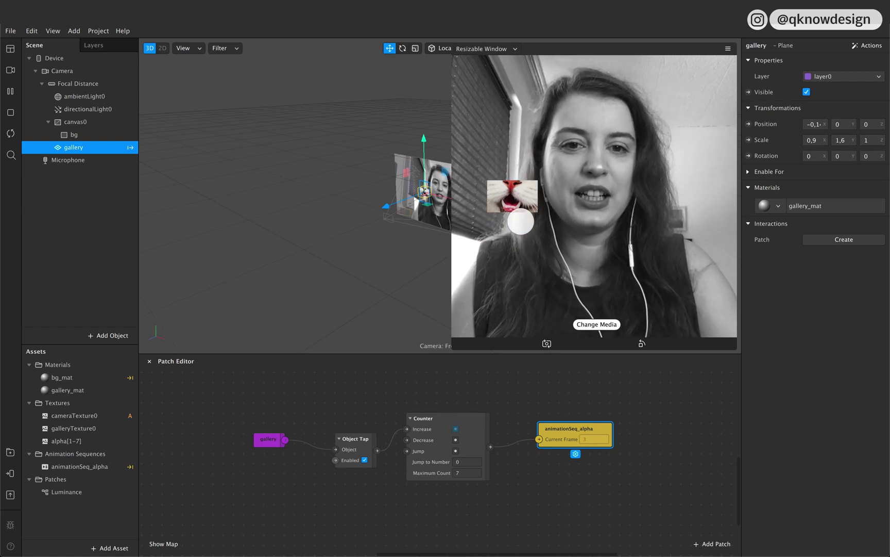
click(521, 199)
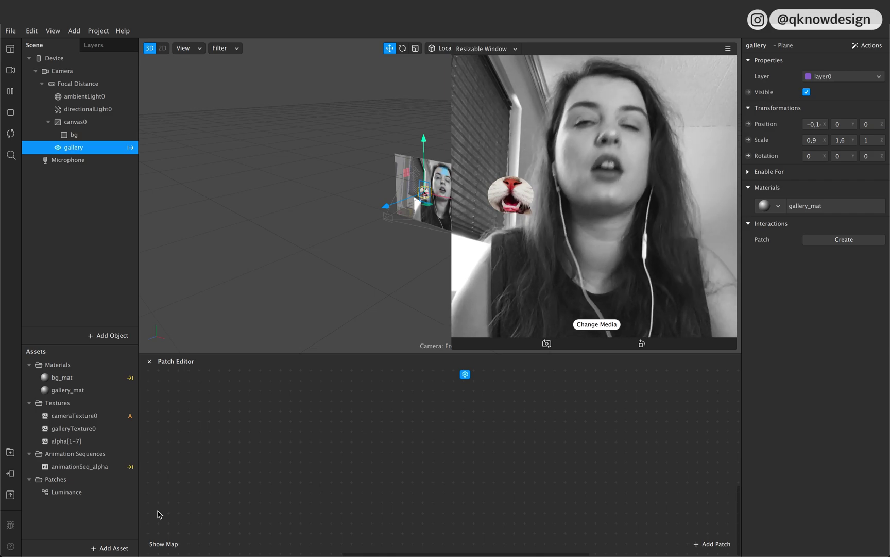
Review the options for testing on a device and the platform requirements for exporting the effect, and leave without uploading.
click(10, 473)
click(51, 471)
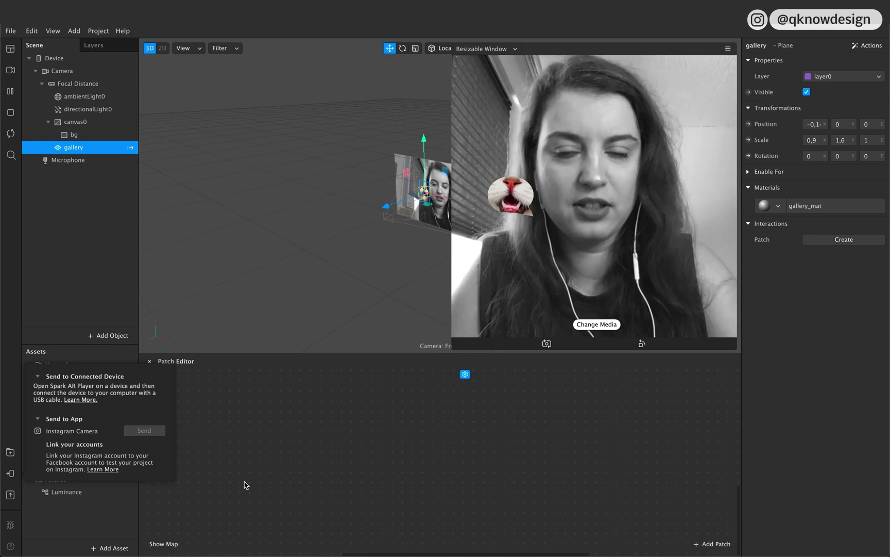
click(244, 485)
click(10, 494)
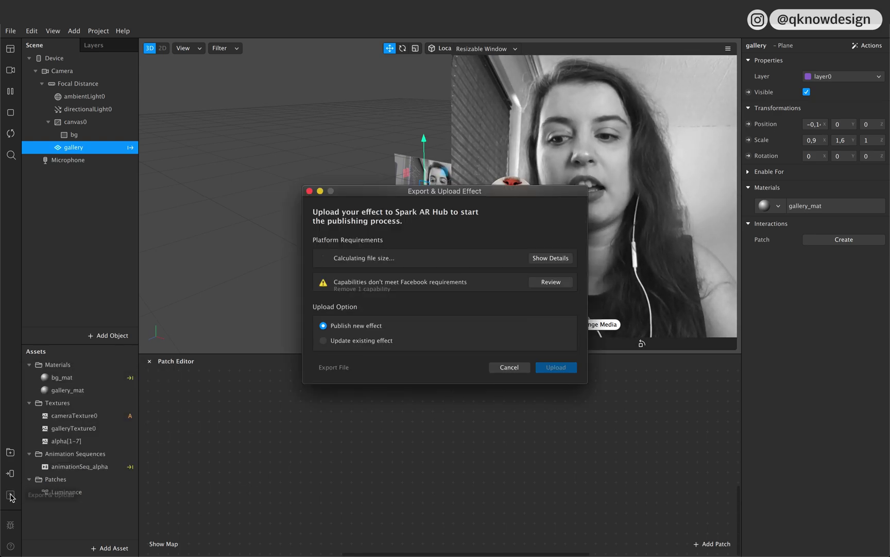
drag(487, 192, 281, 215)
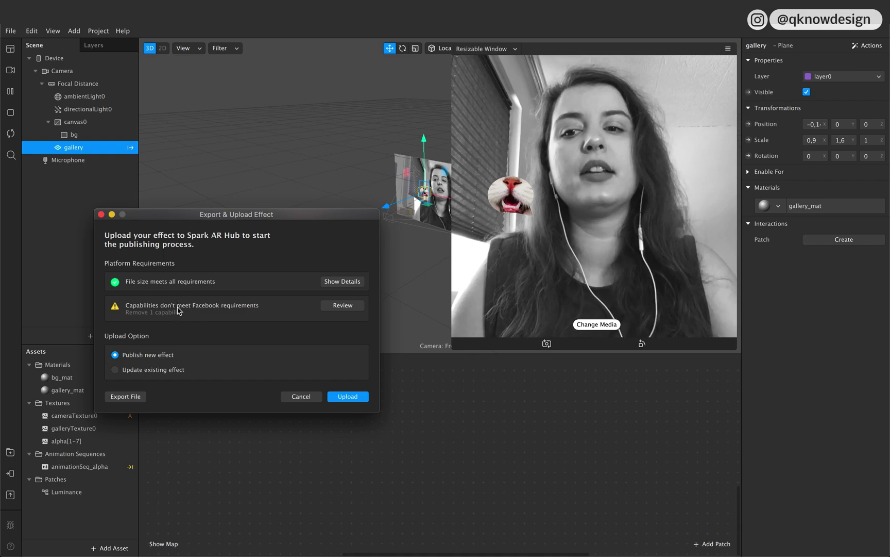
drag(177, 306, 234, 306)
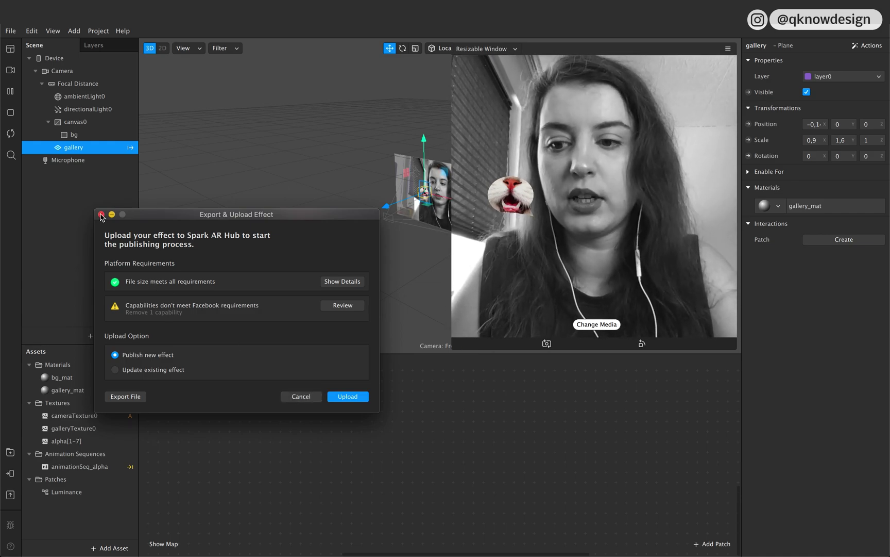
click(302, 396)
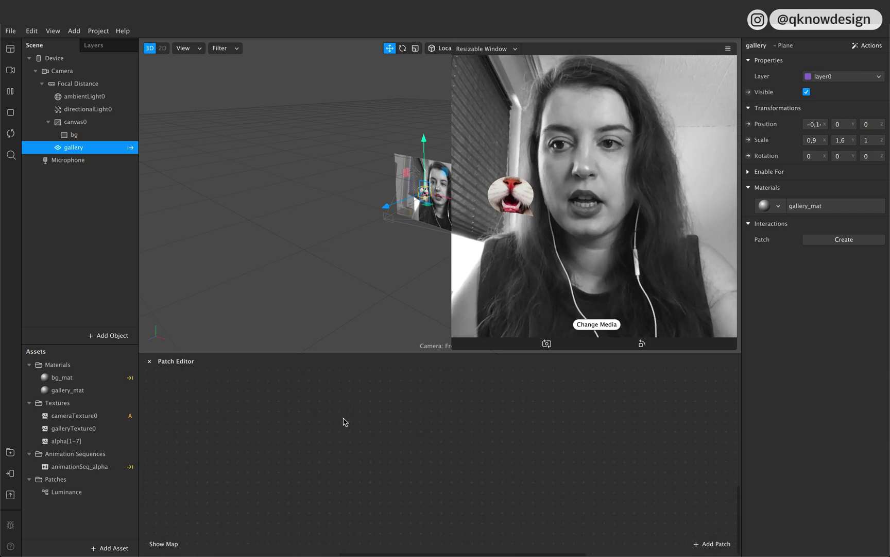
Add a Screen Pan patch in an empty area of the Patch Editor.
right_click(256, 453)
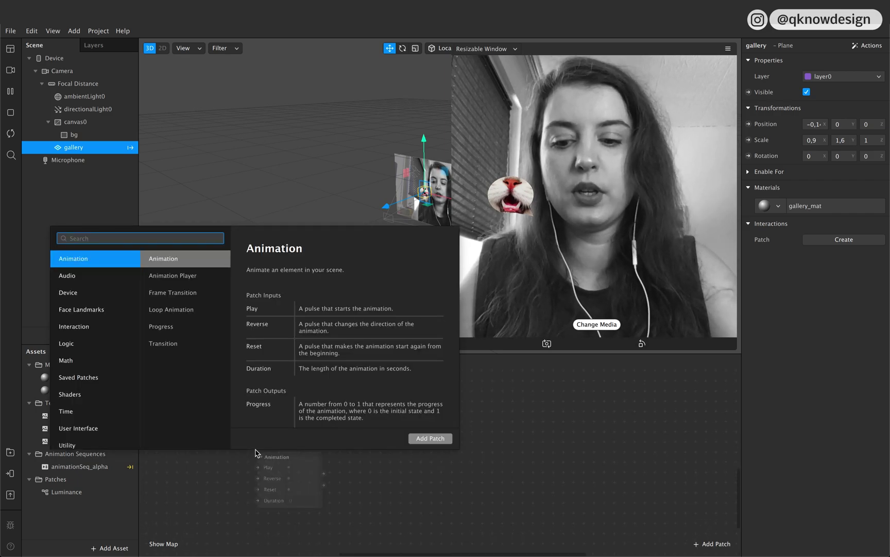
text(scr)
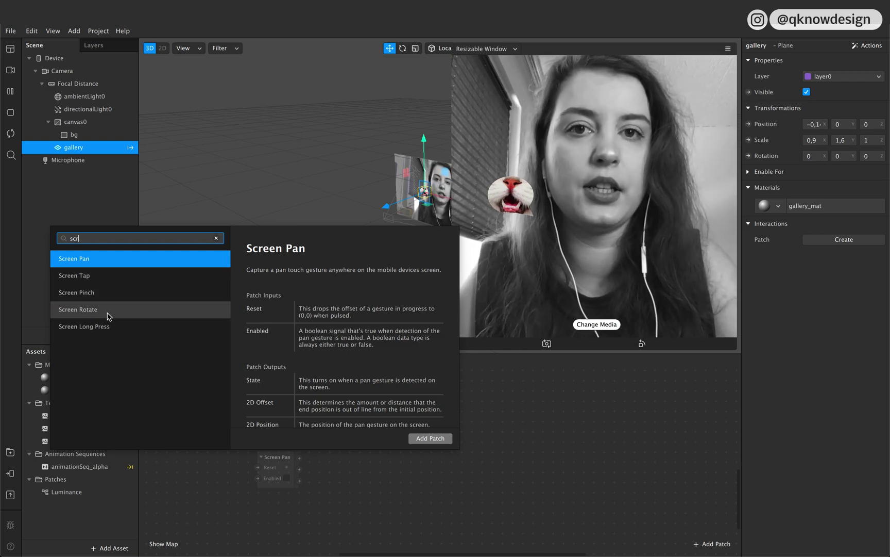
click(437, 437)
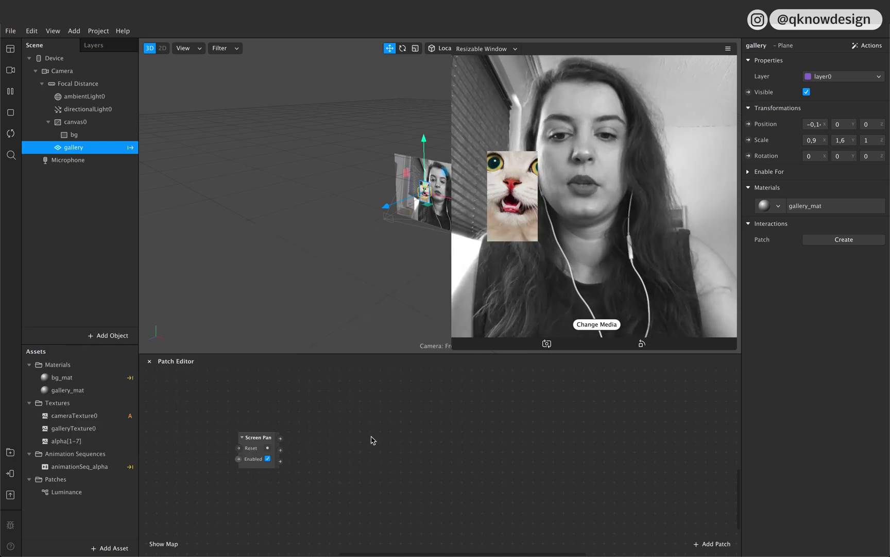
Add an Unpack patch fed by the Screen Pan's 2D Offset output and set its type to Vector 2.
drag(280, 450, 340, 447)
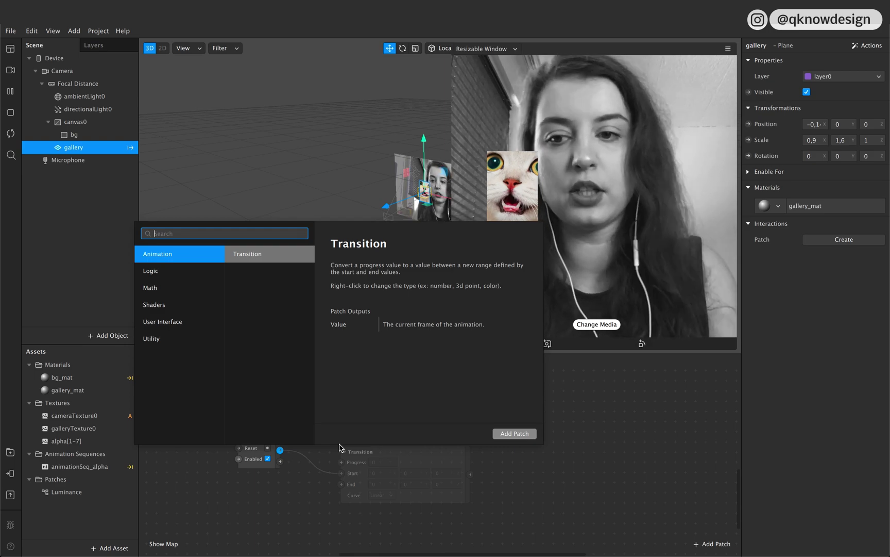
text(un)
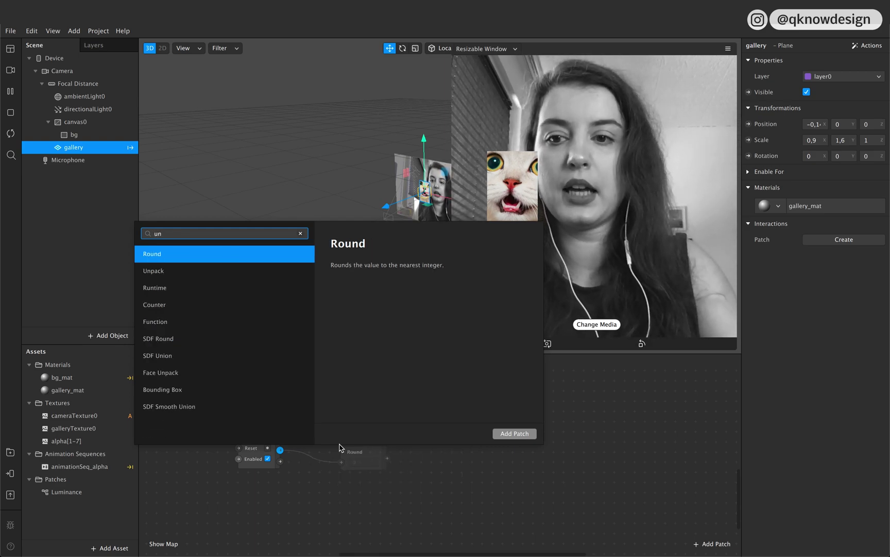
key(Down)
key(Return)
click(404, 492)
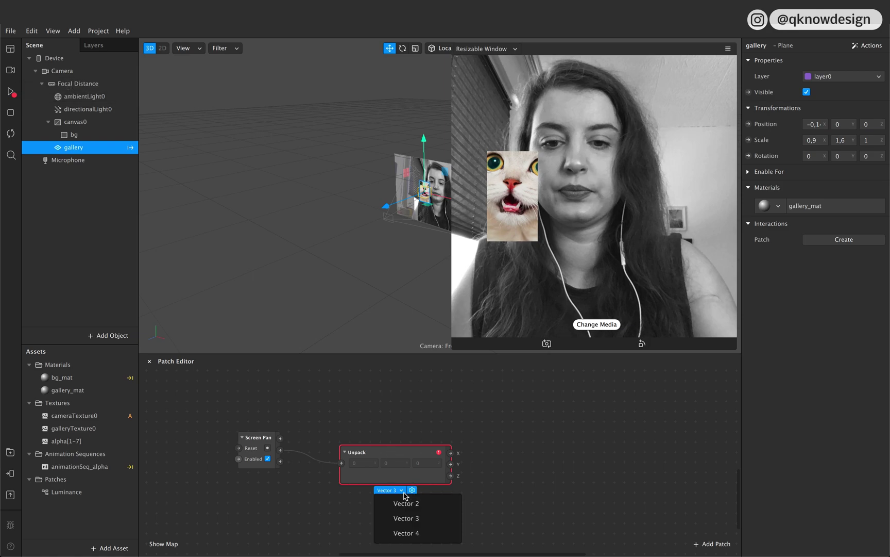
click(406, 518)
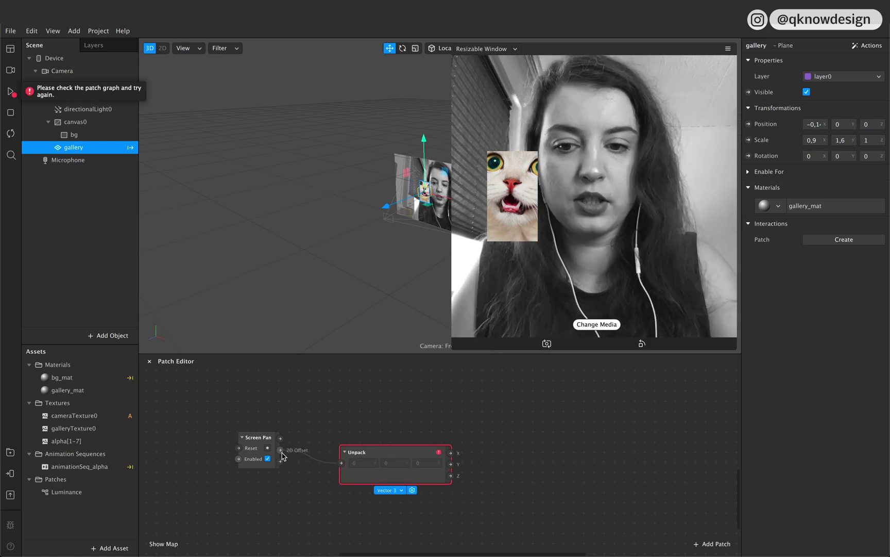
click(399, 489)
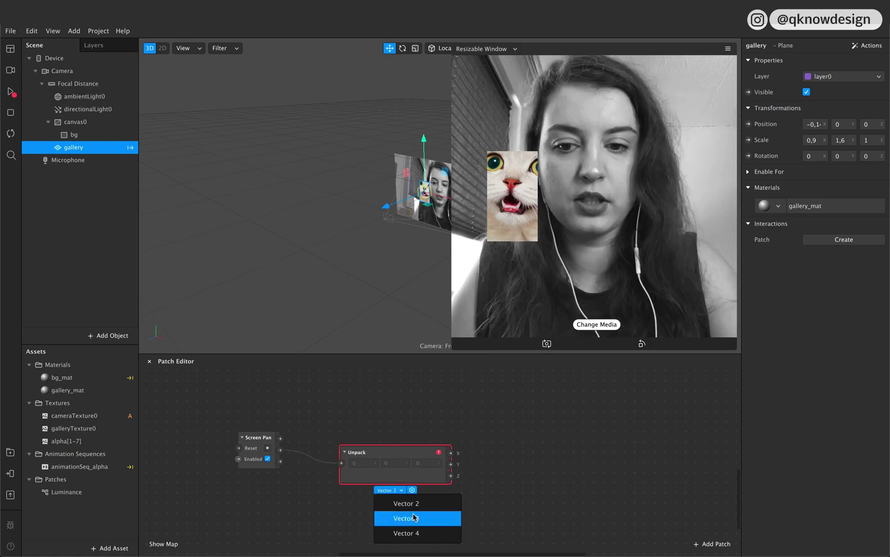
click(412, 504)
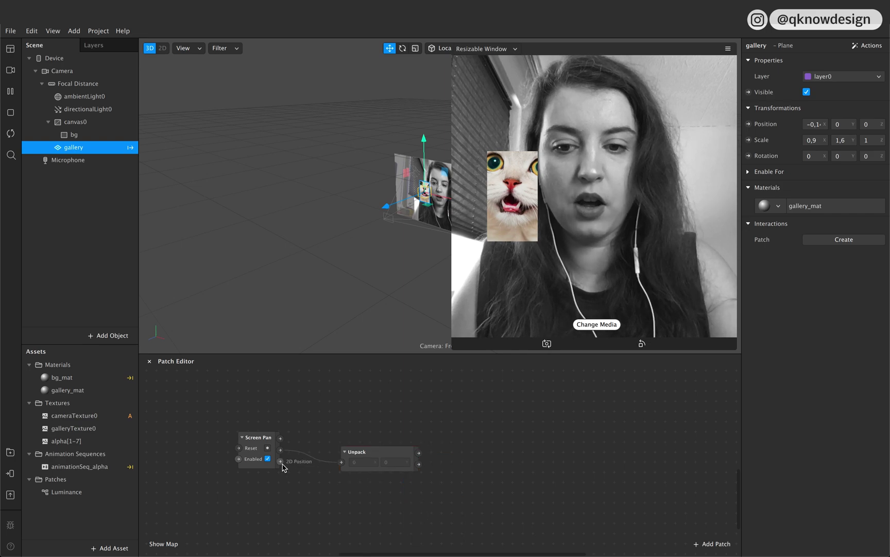
Reposition the Unpack patch closer to the Screen Pan and add a Divide patch fed by the Unpack's X output.
drag(372, 459, 358, 444)
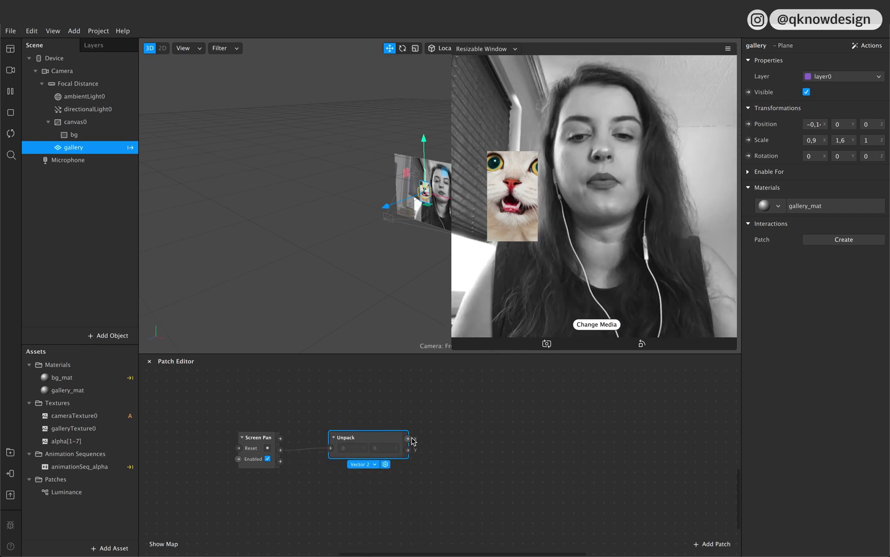
drag(412, 438, 456, 405)
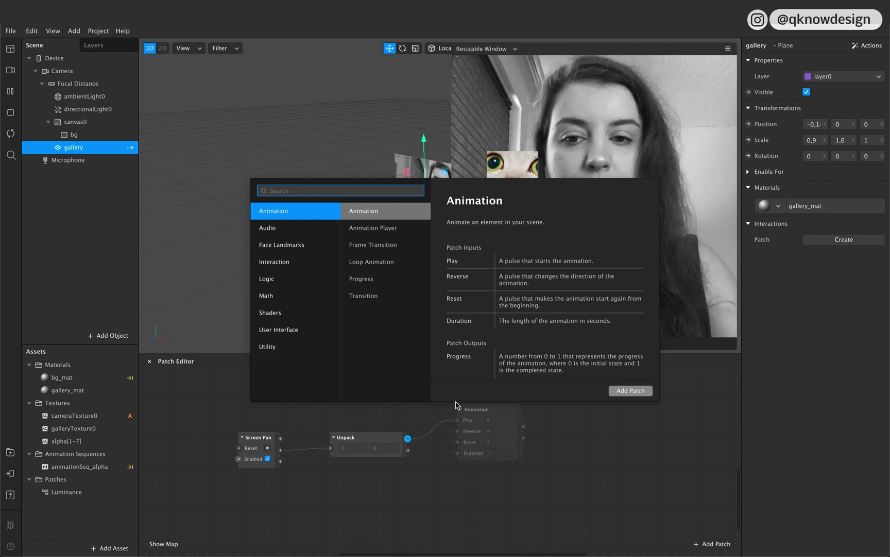
text(di)
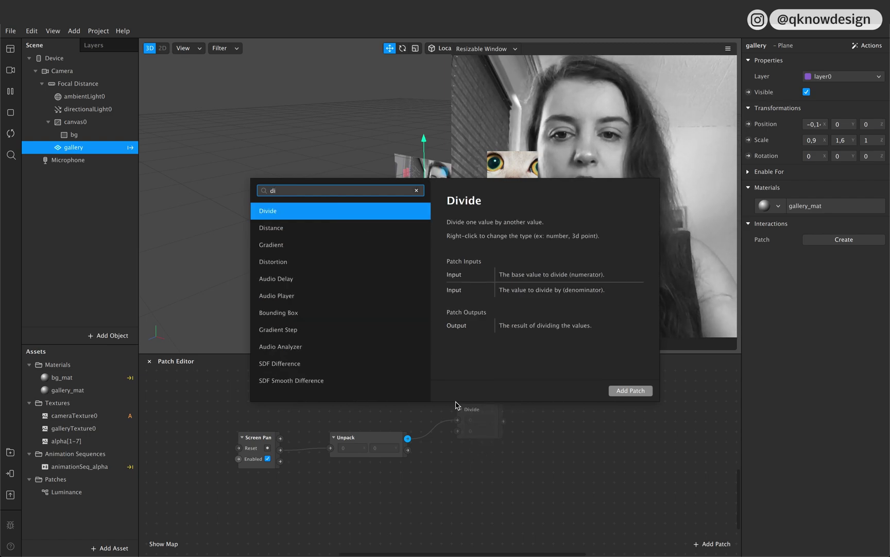
key(Return)
Duplicate the Divide patch, place the copy below the original, and connect the Unpack's Y output to its first input.
click(483, 415)
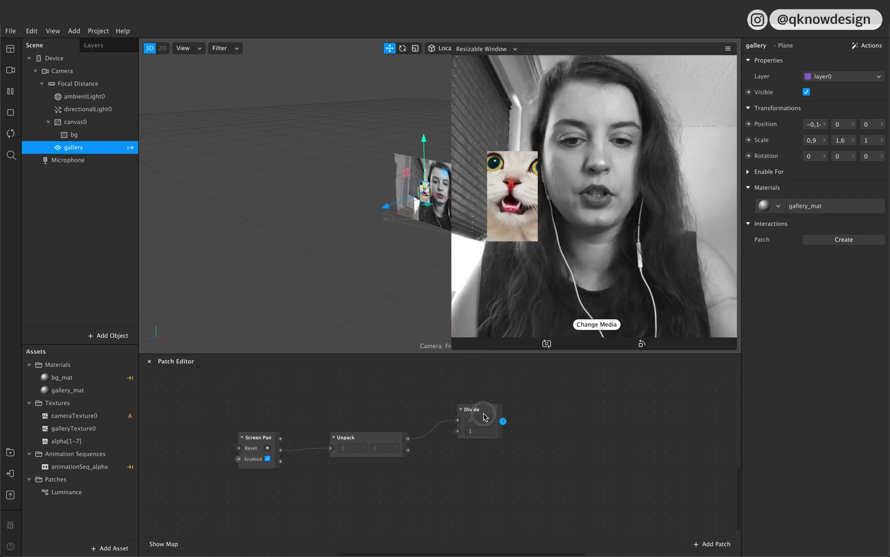
key(ctrl+d)
drag(485, 419, 483, 465)
click(441, 460)
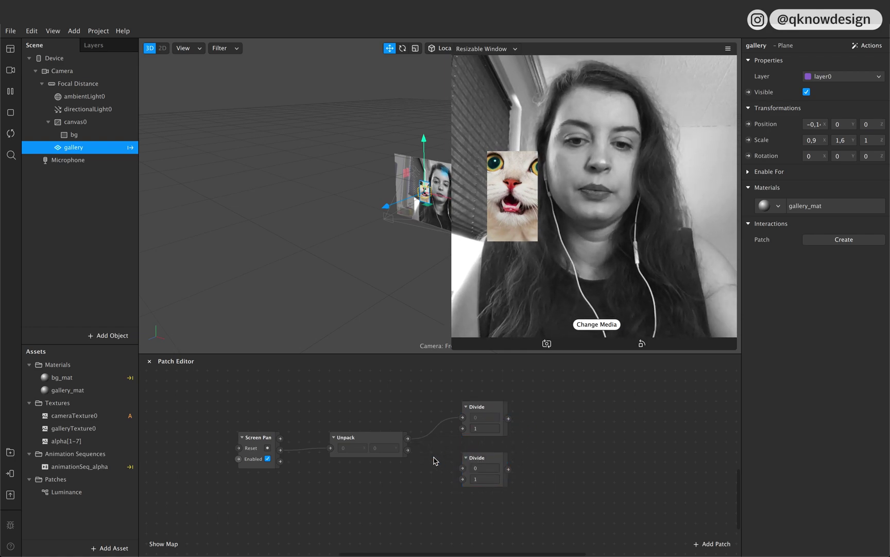
drag(407, 449, 463, 469)
Set the divisor of the upper Divide patch to 2000 and of the lower Divide patch to -2000.
click(485, 428)
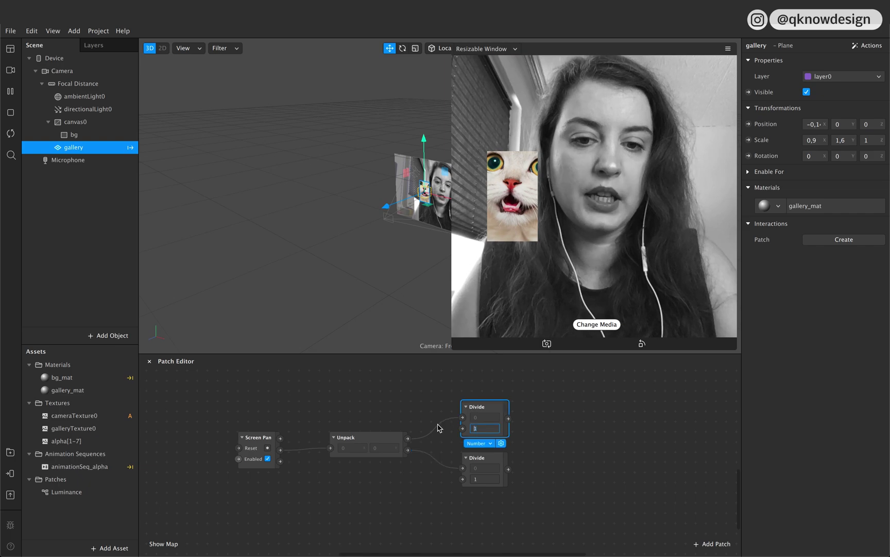
click(483, 479)
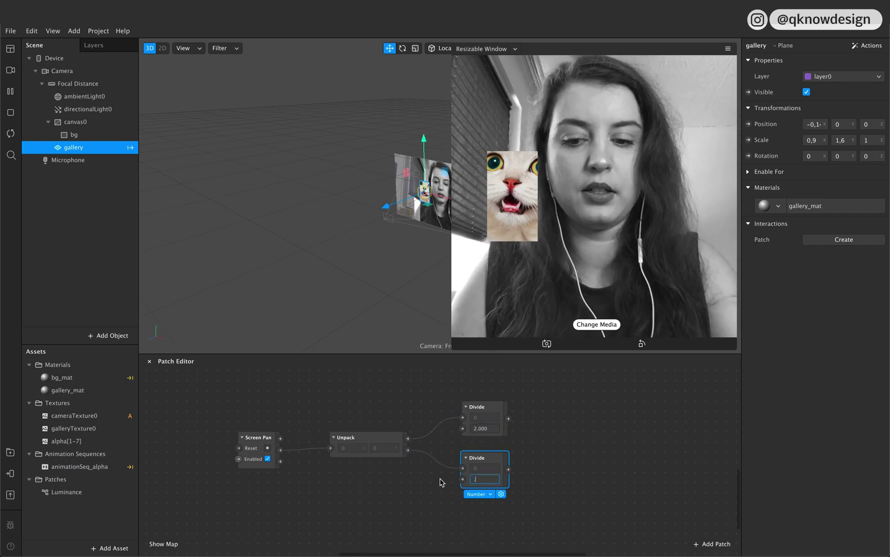
text(-2.00)
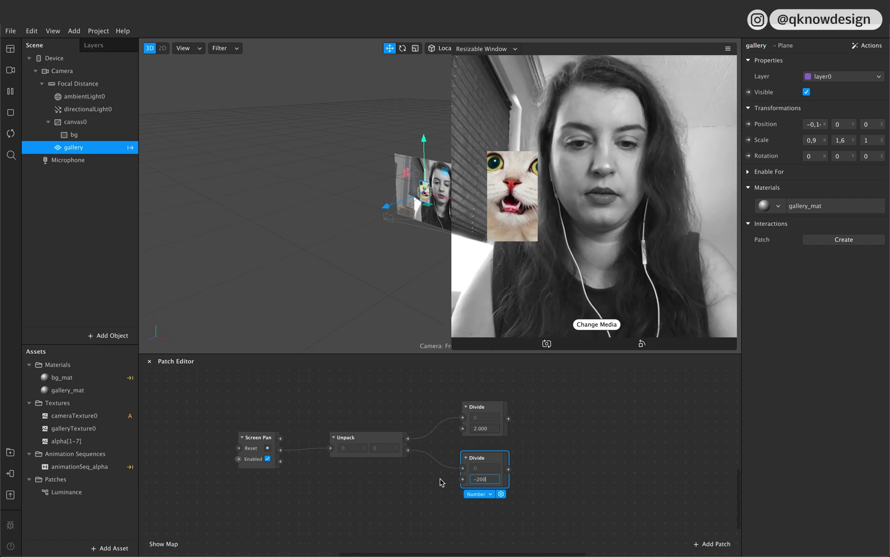
text(0)
click(573, 516)
Add a Pack patch fed by the upper Divide and connect the lower Divide's output to the Pack's second input.
scroll(585, 509, right, 5)
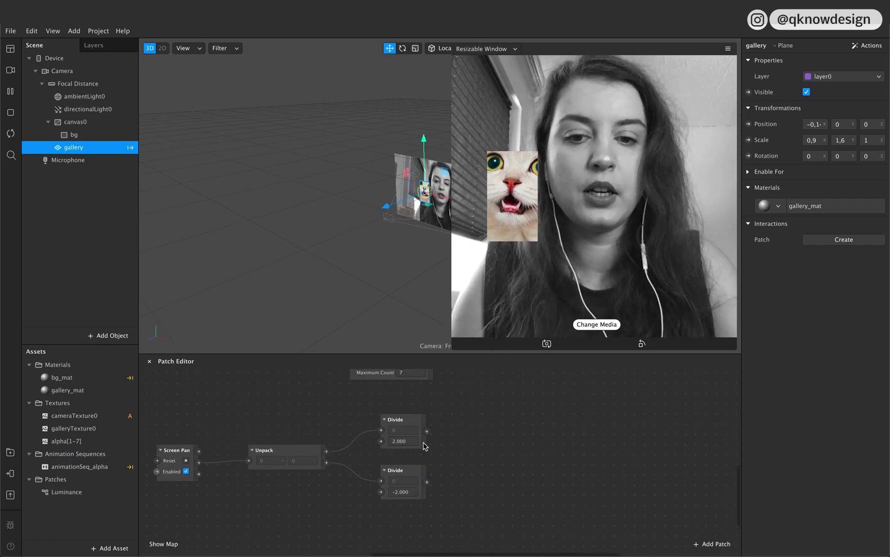
right_click(465, 462)
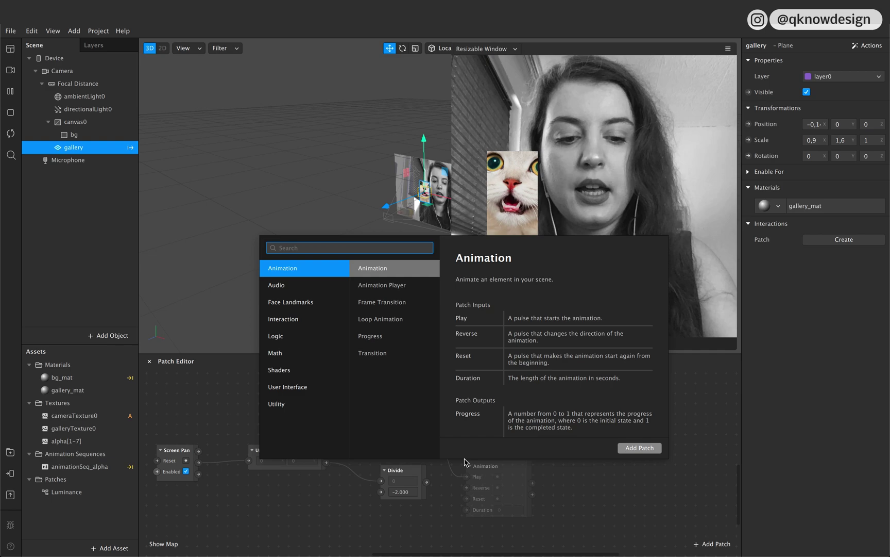
text(pack)
key(Return)
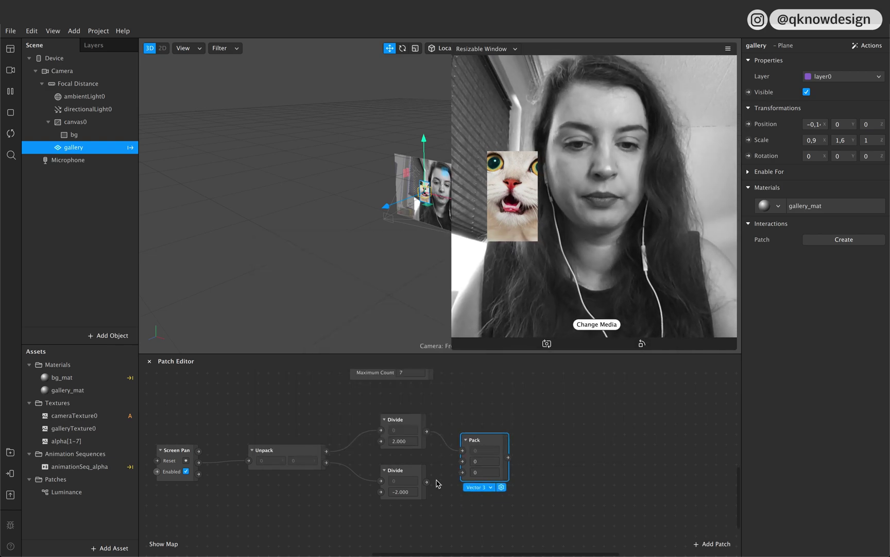
drag(426, 482, 462, 461)
Create a 3D Position patch for the gallery plane, feed it from the Pack, and test panning the image in the preview.
scroll(536, 473, right, 4)
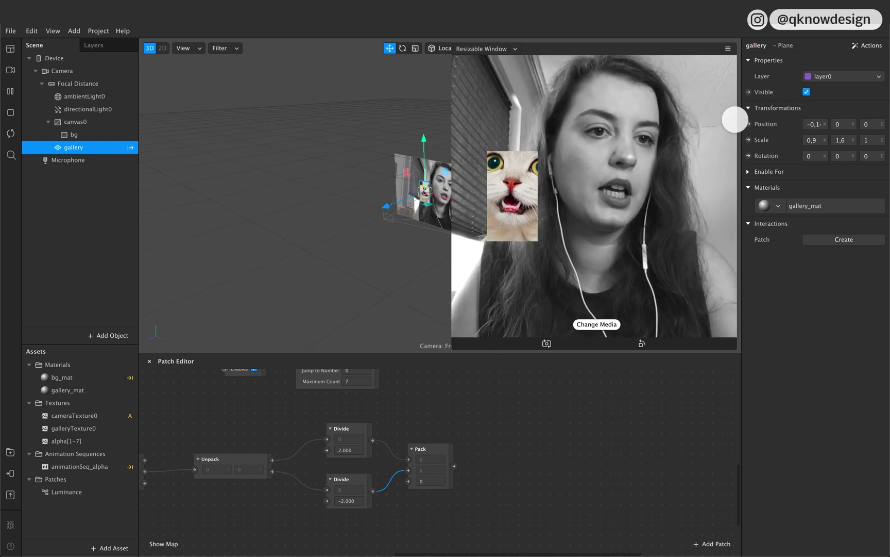
click(748, 124)
drag(487, 471, 552, 450)
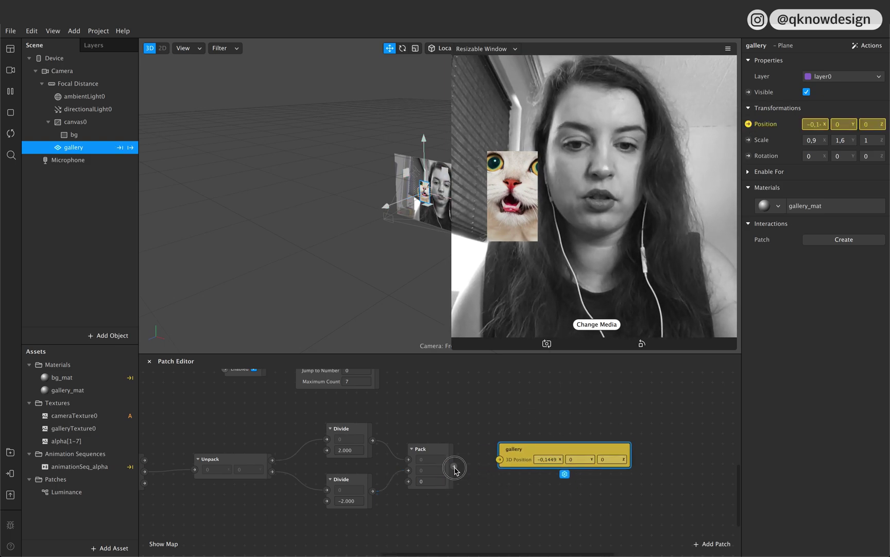
drag(454, 466, 499, 460)
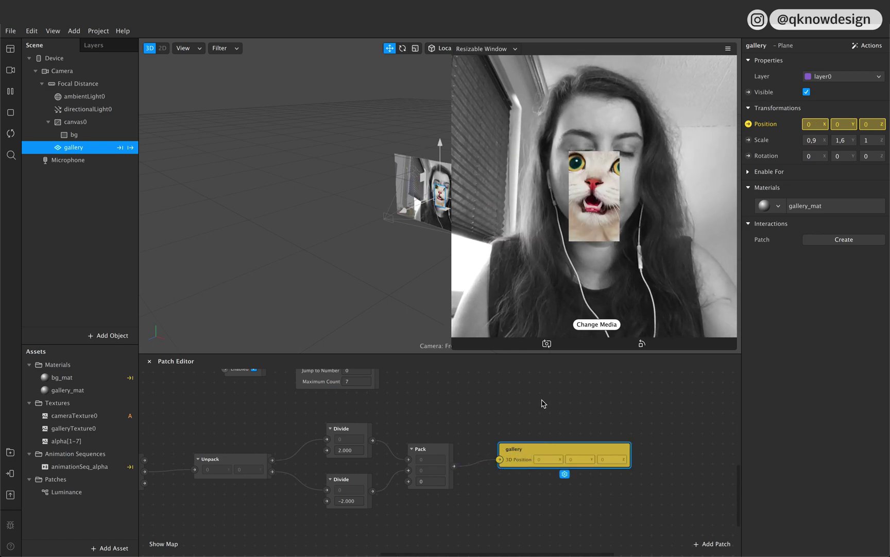
drag(595, 216, 517, 218)
Insert a Rectangle object under canvas0.
click(109, 336)
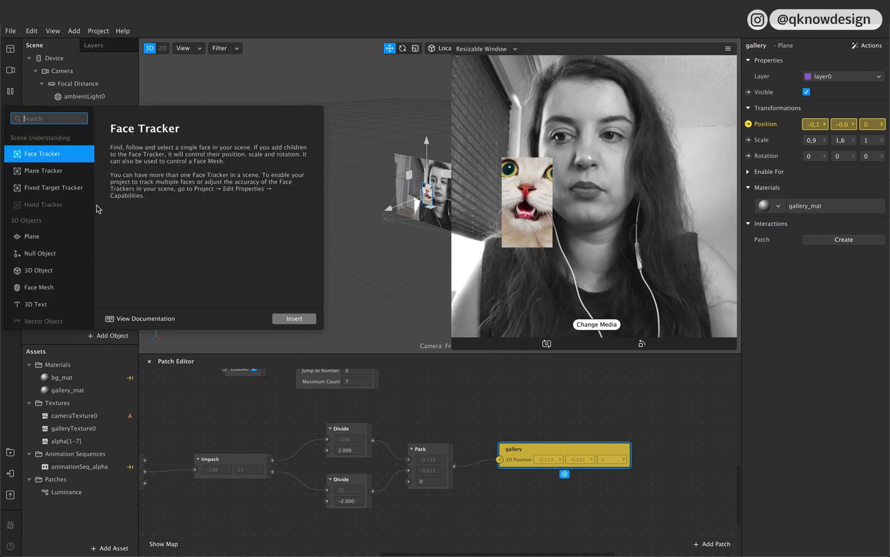
scroll(56, 278, down, 1)
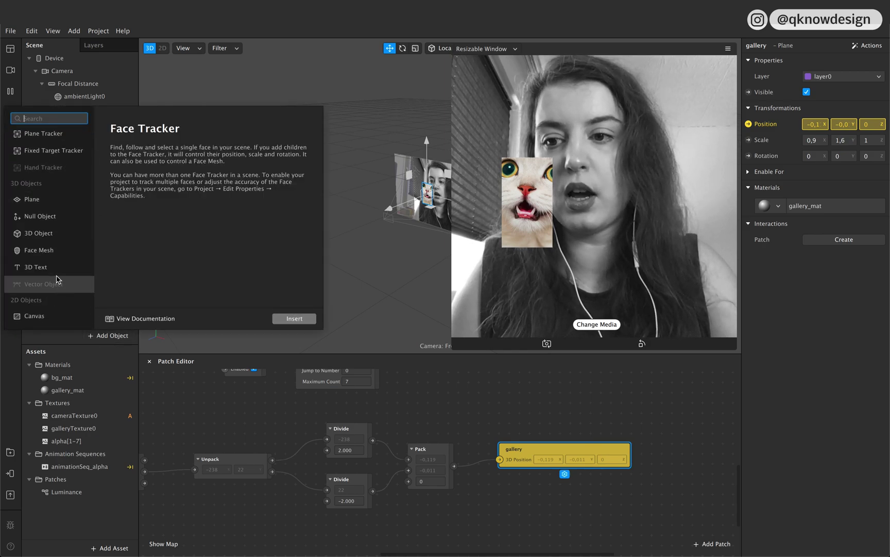
click(295, 319)
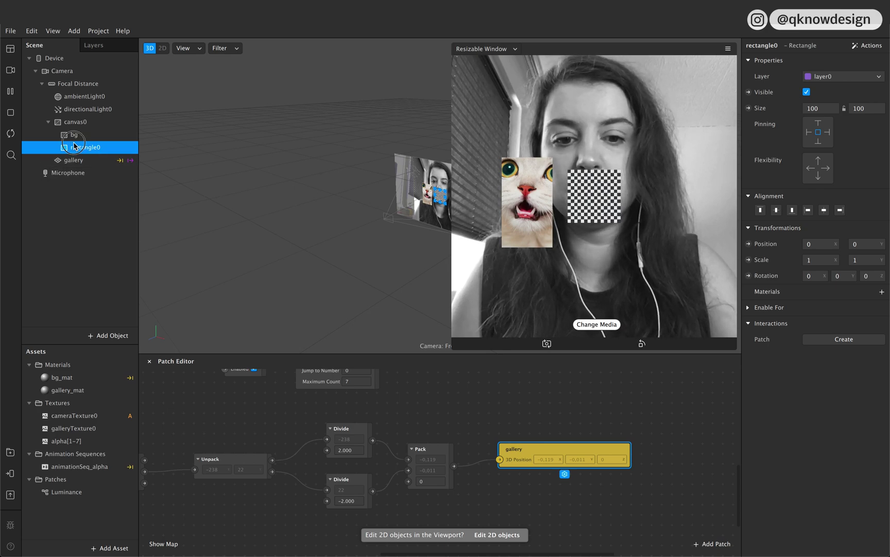
Create a 2D Position patch for rectangle0, place it above the gallery patch, and connect the Pack's output to it.
click(748, 243)
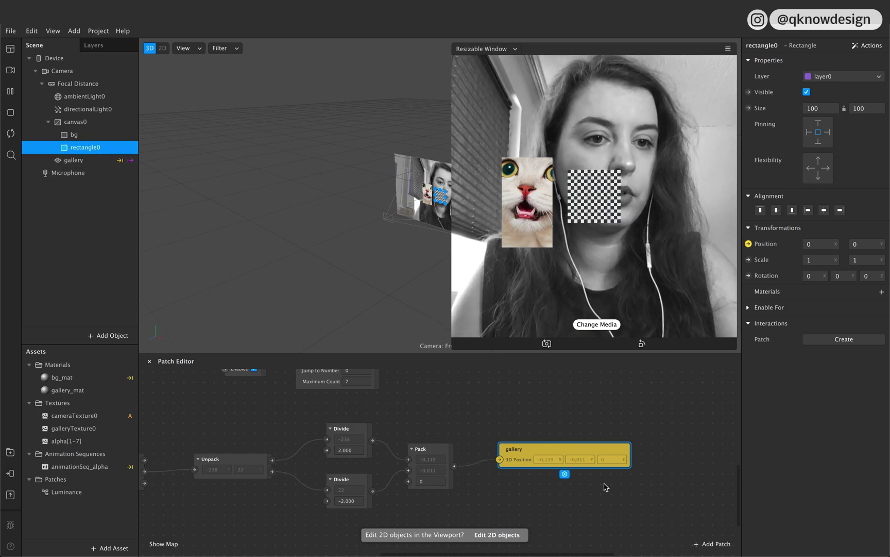
drag(493, 467, 562, 416)
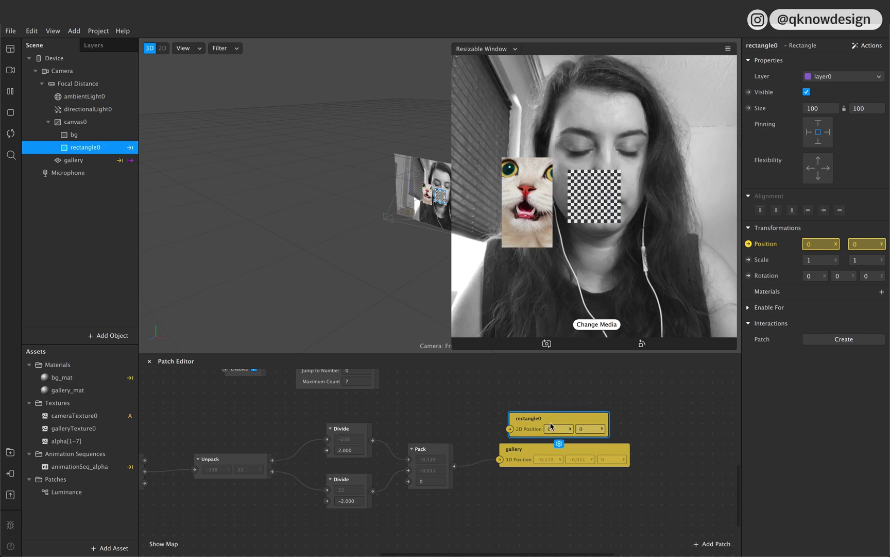
drag(454, 466, 510, 429)
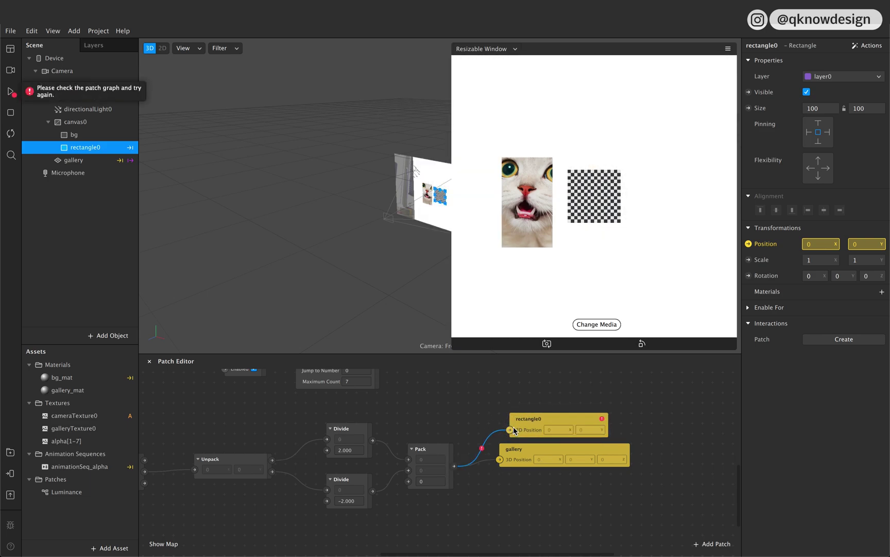
Delete the gallery's 3D Position patch and change the Pack patch's type to Vector 2.
click(552, 452)
key(Delete)
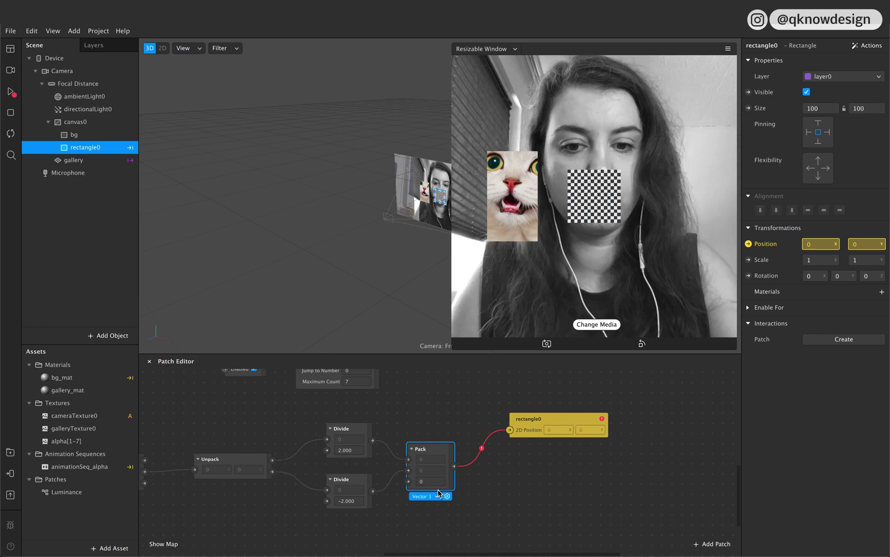
click(438, 497)
click(443, 523)
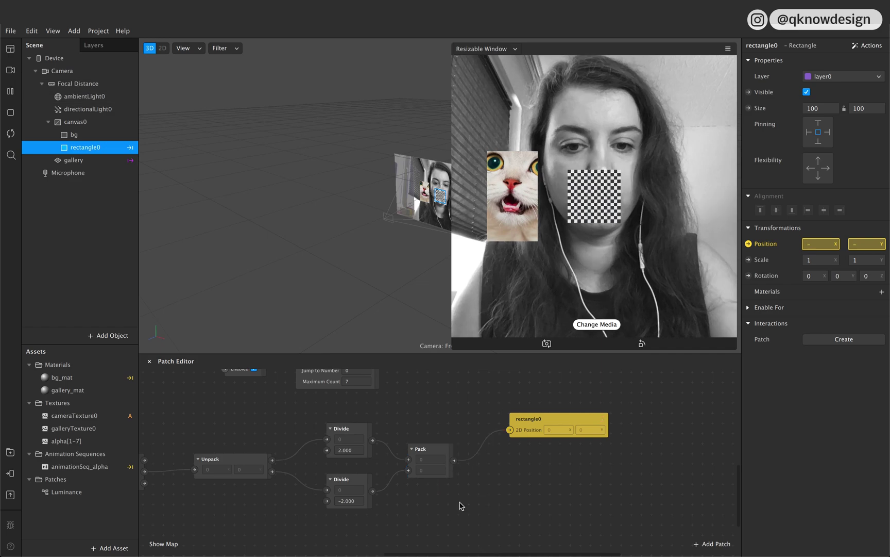
Test panning the rectangle in the preview, including with the Screen Pan's 2D Position output feeding Unpack, and reconnect its 2D Offset output.
drag(639, 185, 612, 195)
scroll(475, 407, left, 5)
scroll(464, 412, down, 2)
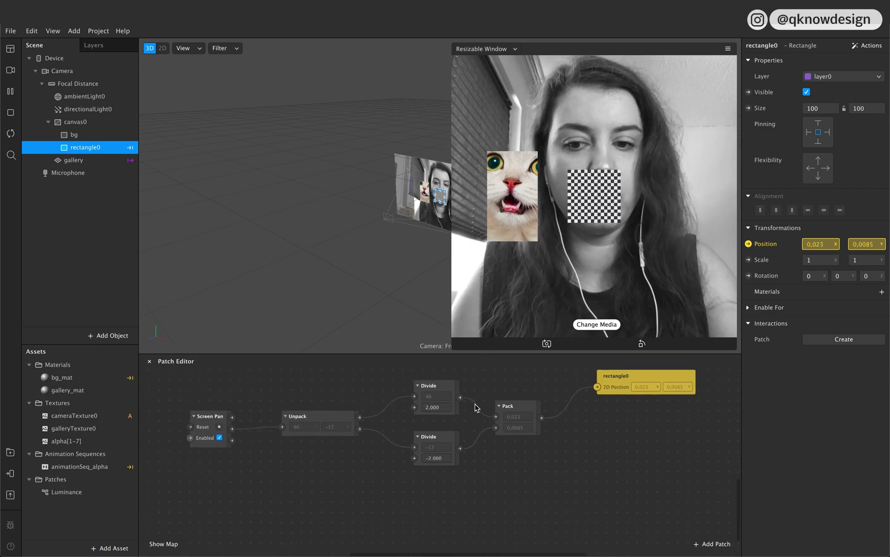
drag(258, 452, 308, 439)
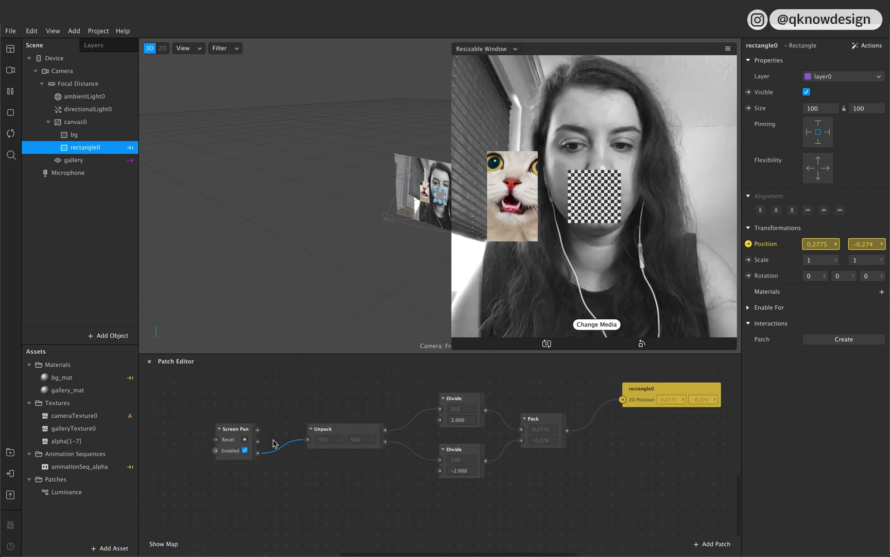
drag(607, 203, 606, 203)
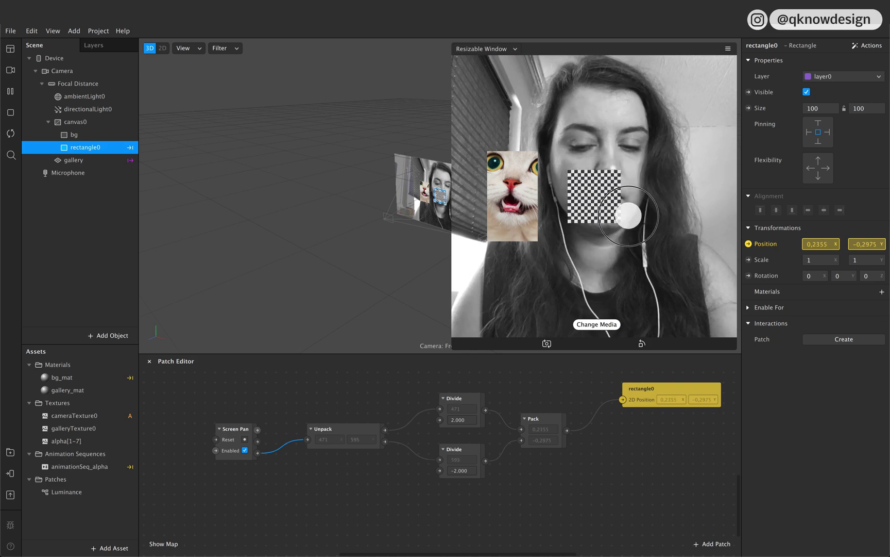
drag(644, 225, 642, 209)
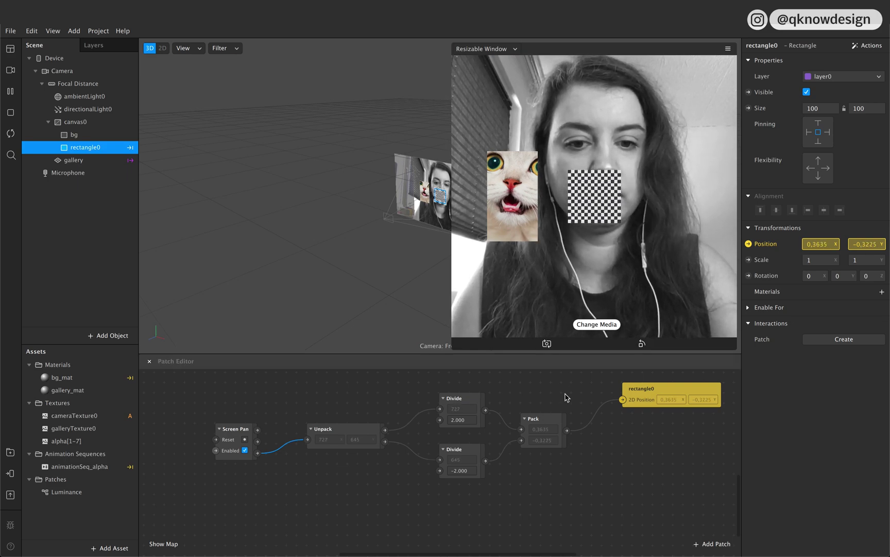
drag(257, 441, 309, 439)
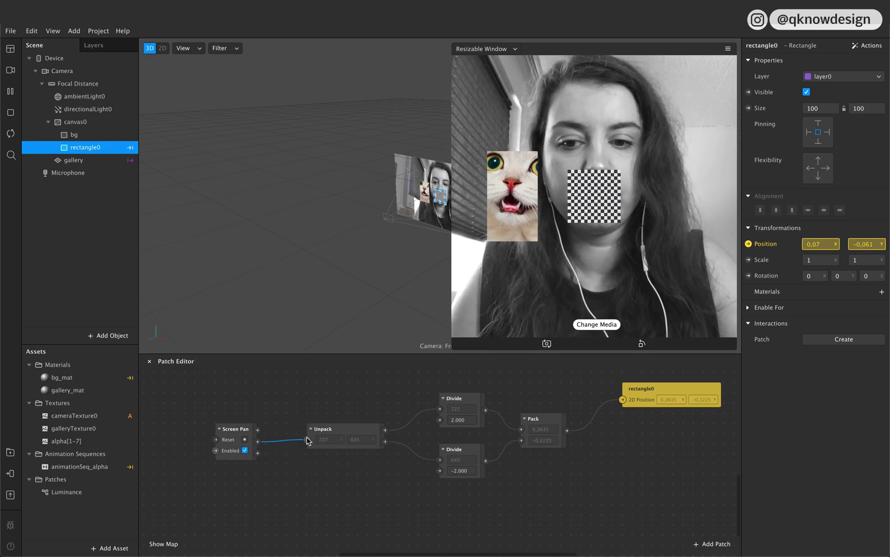
Delete the 2D Position patch of rectangle0 from the Patch Editor.
scroll(567, 413, right, 3)
click(584, 410)
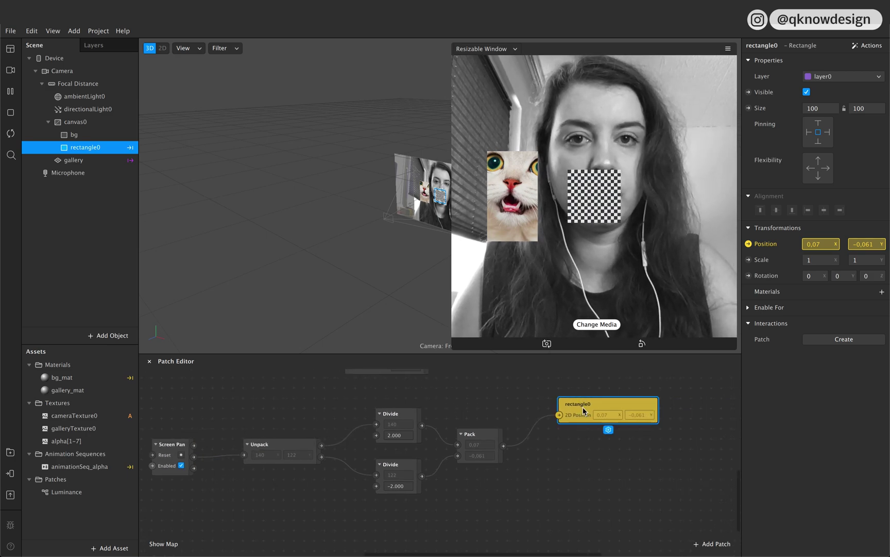
key(Delete)
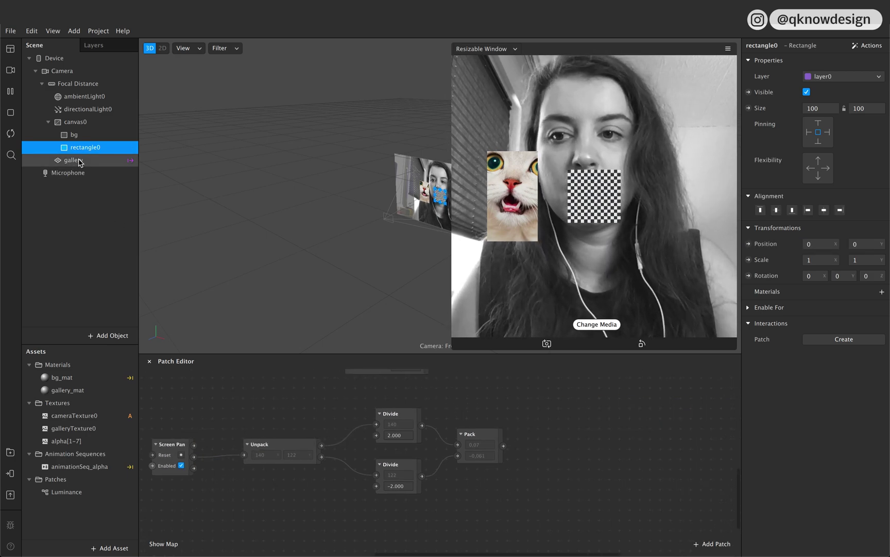
Create the gallery plane's 3D Position patch fed by the Pack, set the Pack to Vector 3, and test panning in the preview.
click(78, 160)
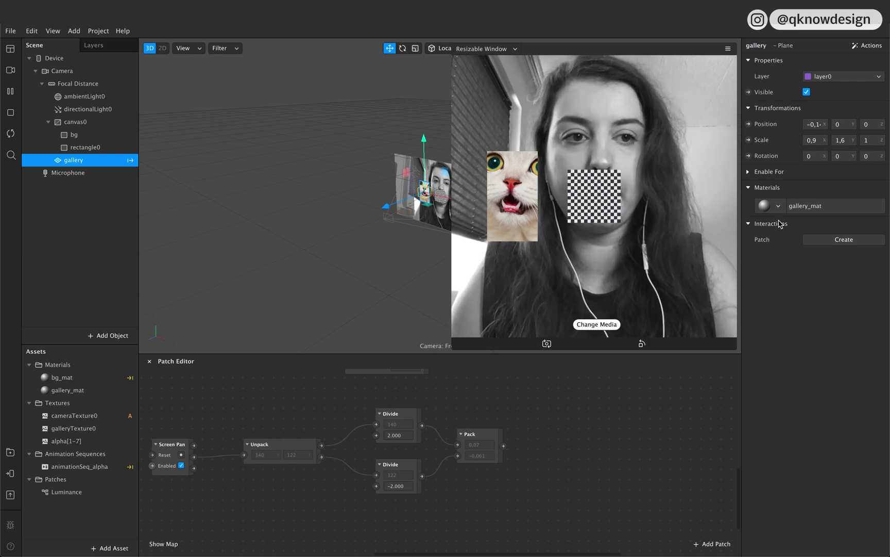
click(749, 124)
drag(481, 479, 562, 439)
drag(503, 446, 529, 446)
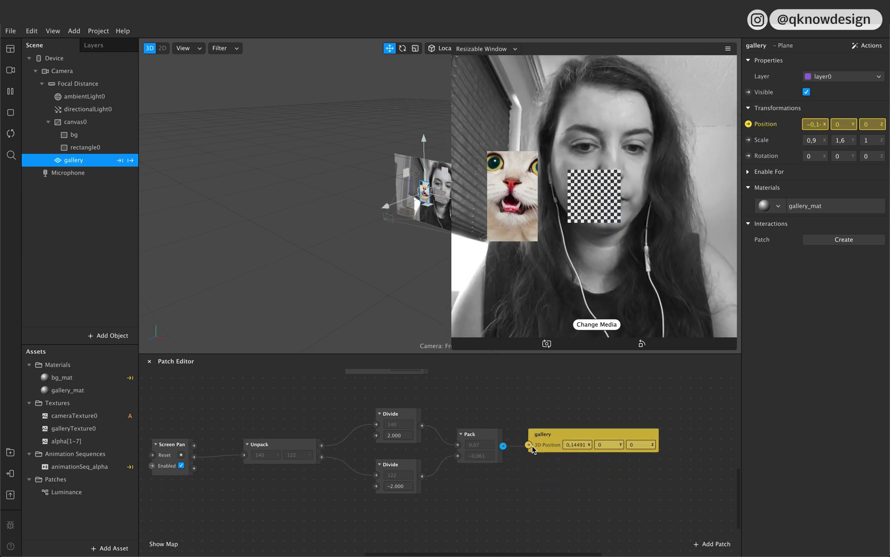
click(484, 468)
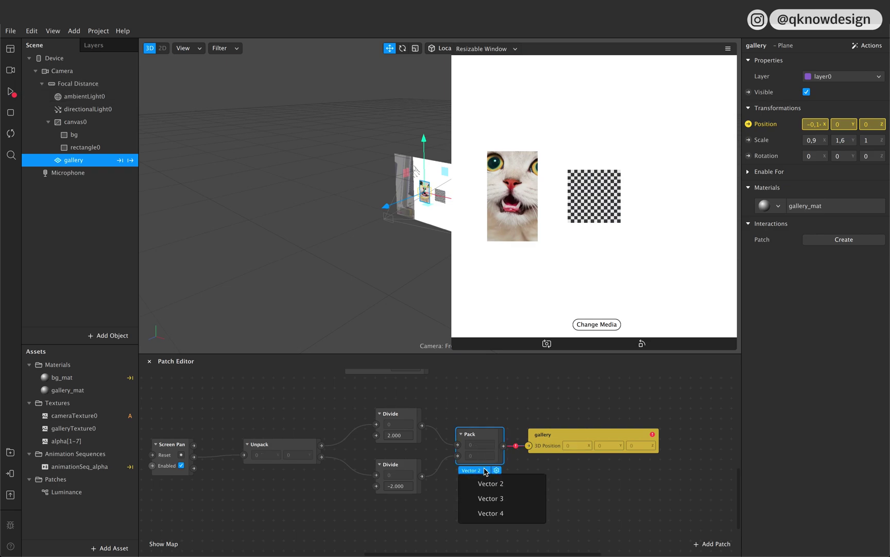
click(491, 499)
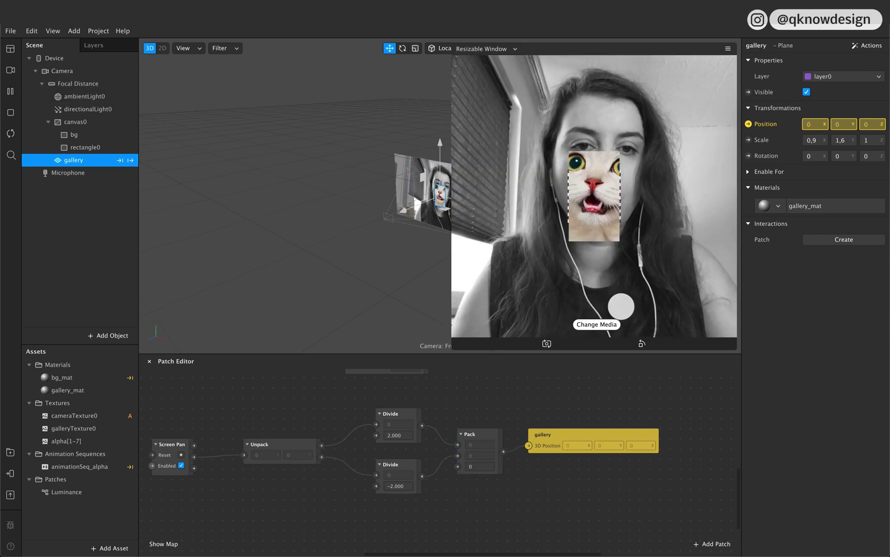
drag(592, 219, 531, 222)
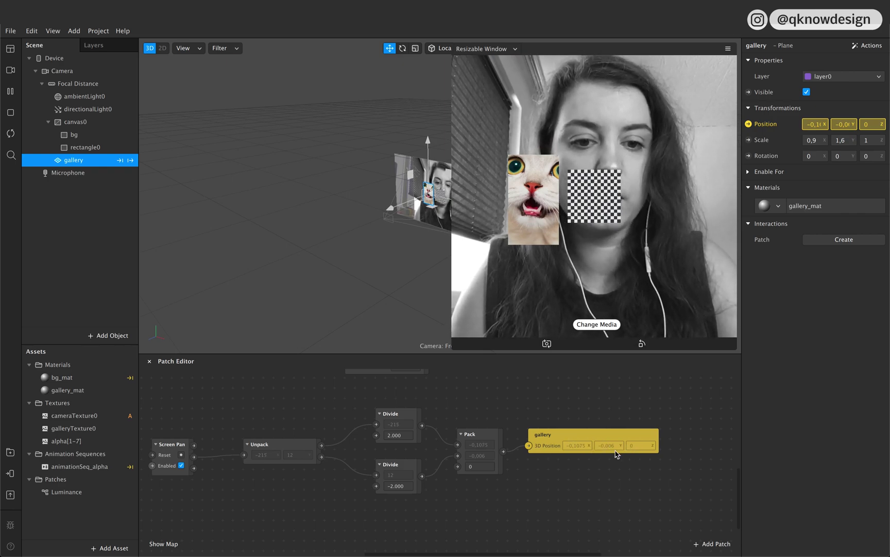
Delete rectangle0 from the scene and test moving the gallery image in the preview.
click(72, 149)
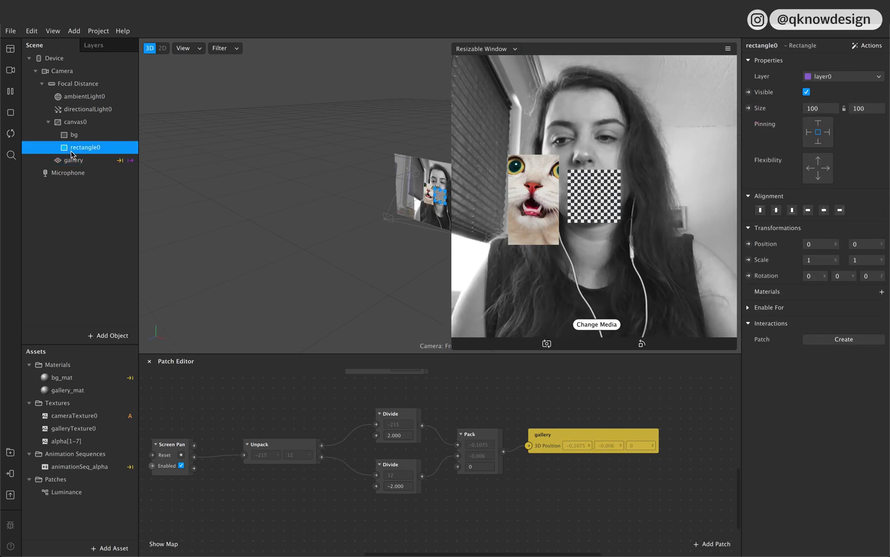
key(Delete)
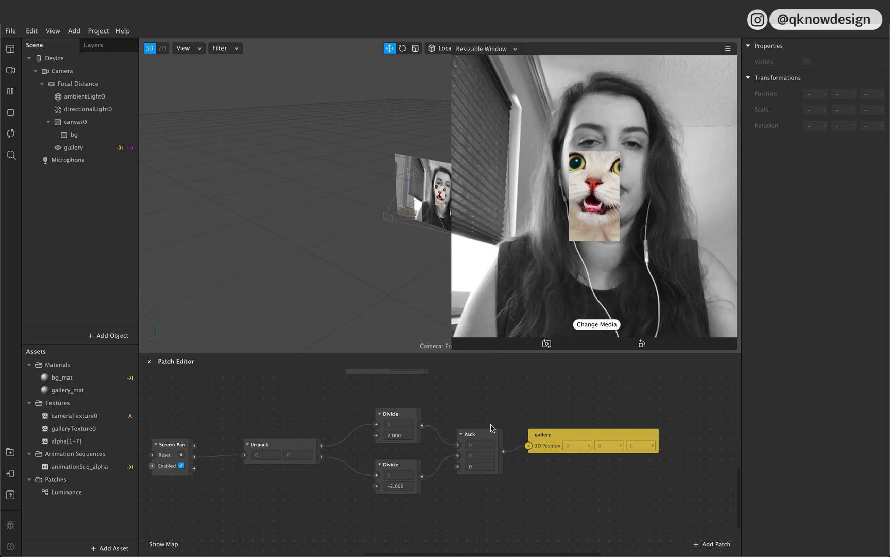
drag(593, 230, 529, 251)
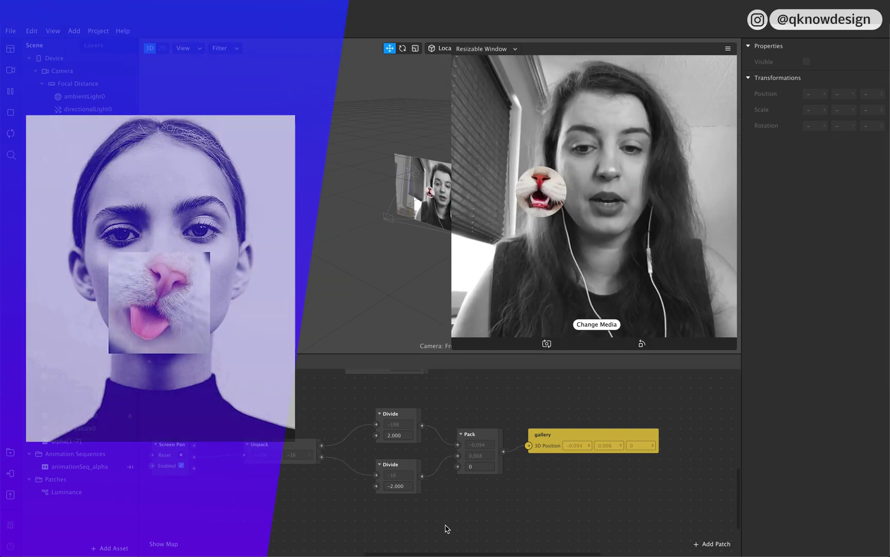
Add a Screen Rotate patch in the empty area below the Screen Pan chain.
scroll(441, 475, left, 3)
scroll(440, 475, left, 2)
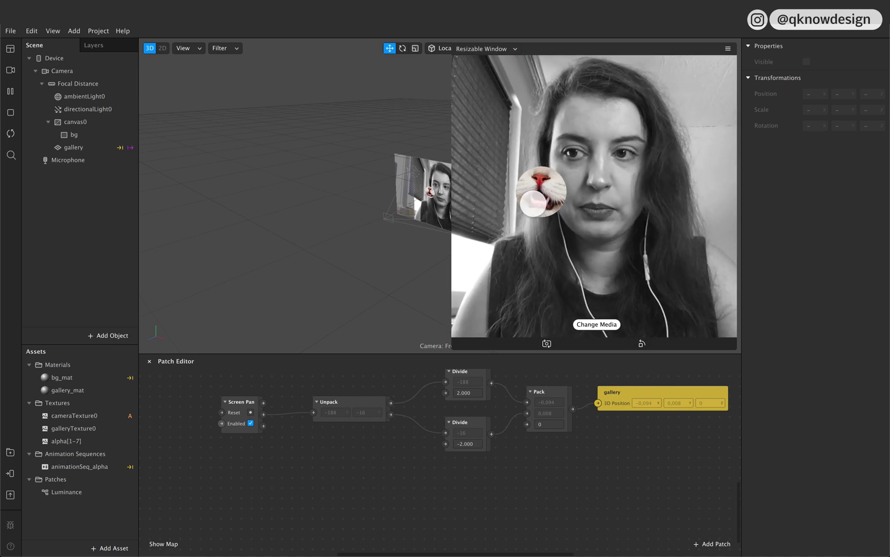
scroll(320, 550, down, 3)
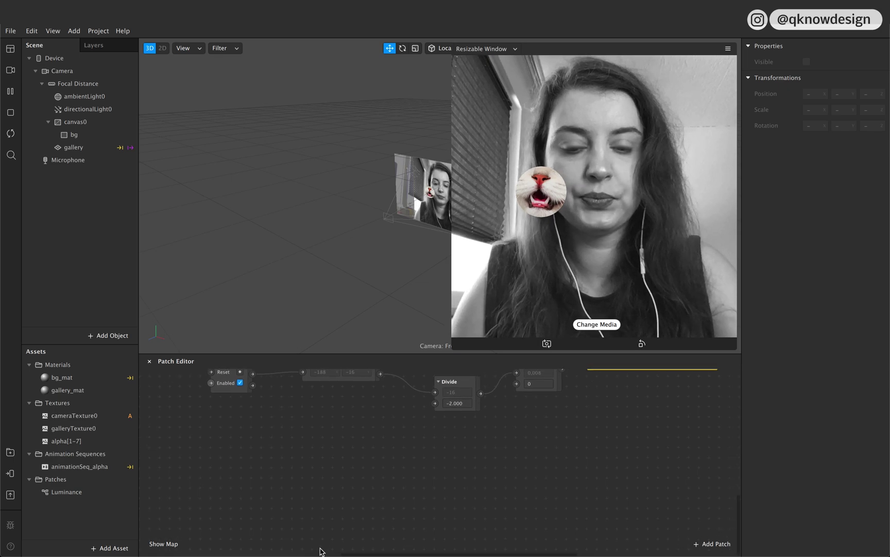
right_click(242, 463)
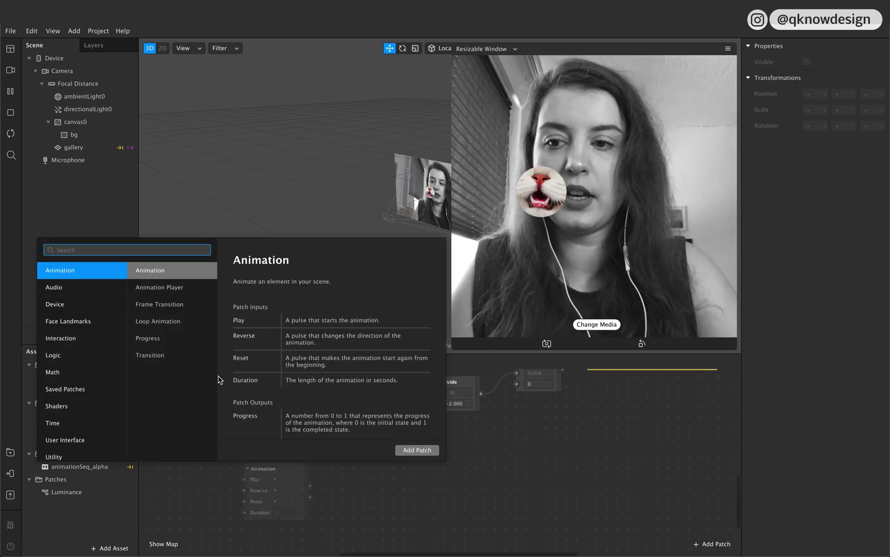
text(scr)
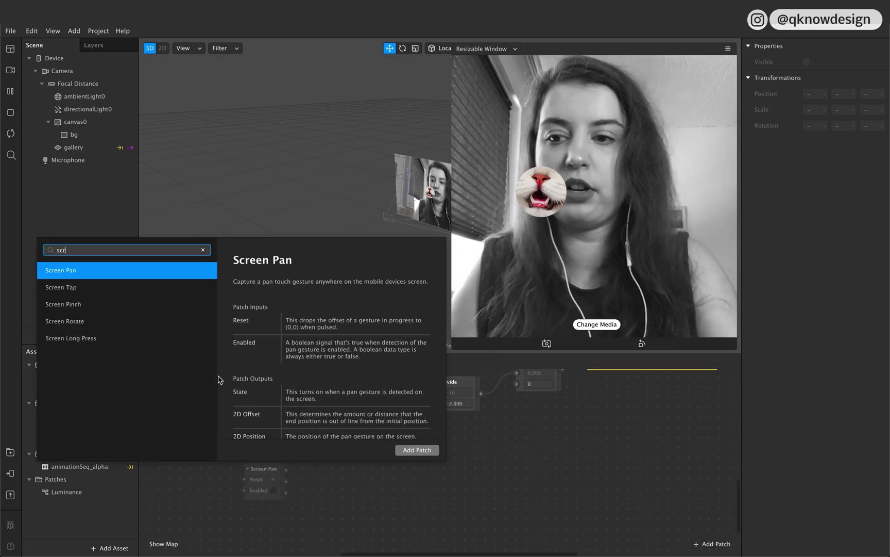
click(88, 323)
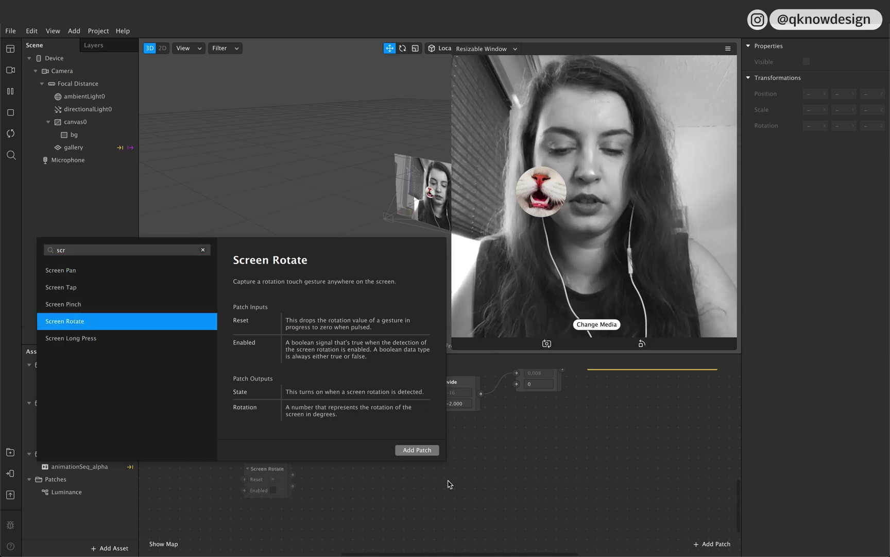
click(417, 449)
Create a Multiply patch fed by the Screen Rotate's Rotation output and set its second value to -1.
drag(292, 474, 349, 462)
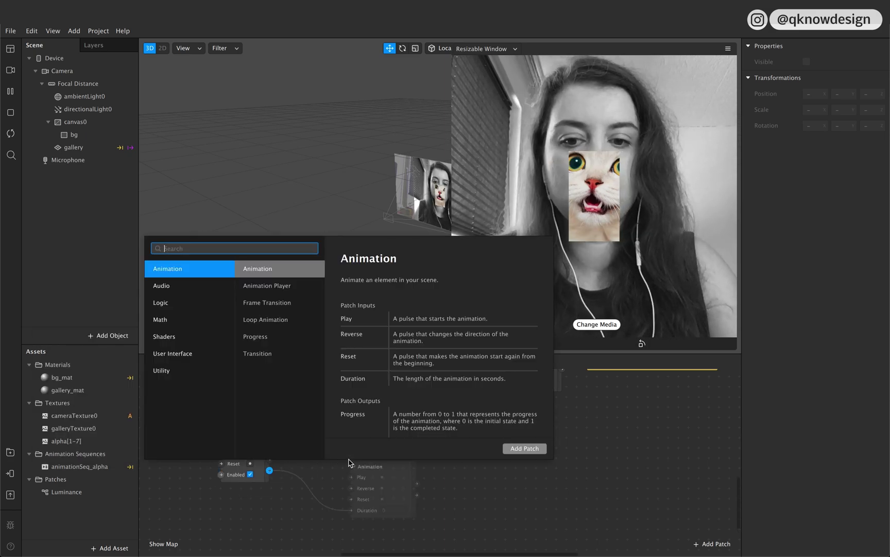
text(mu)
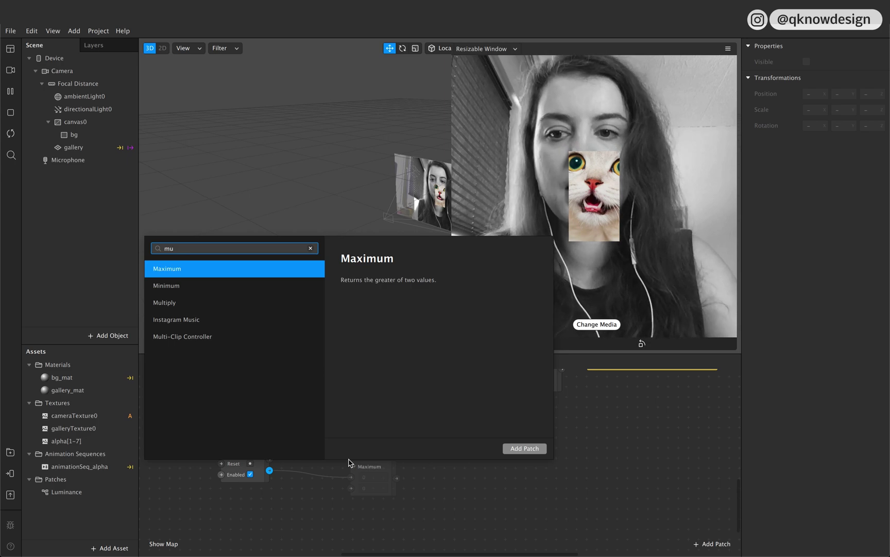
key(Down)
key(Down)
key(Return)
click(376, 496)
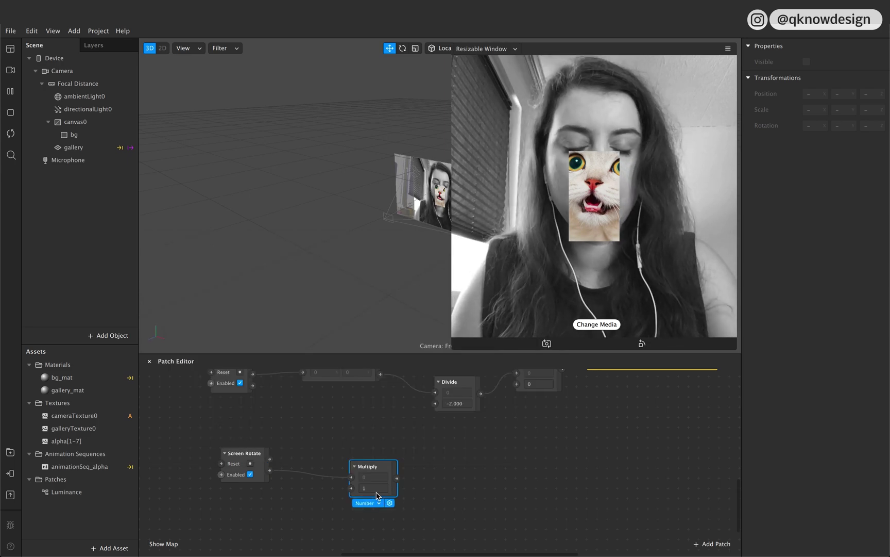
click(363, 487)
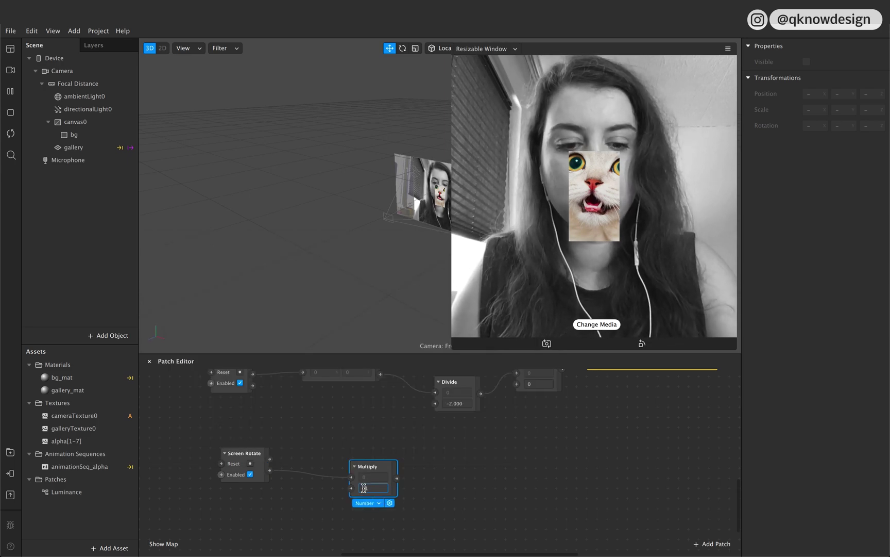
text(-1)
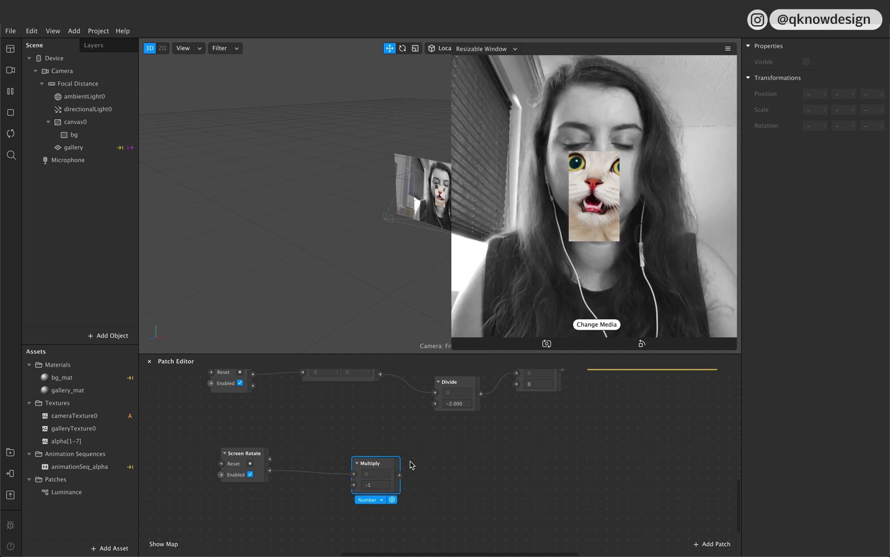
Add a Vector 3 Pack patch after the Multiply and feed the Multiply's output into its third input.
drag(390, 464, 423, 467)
click(382, 479)
text(pack)
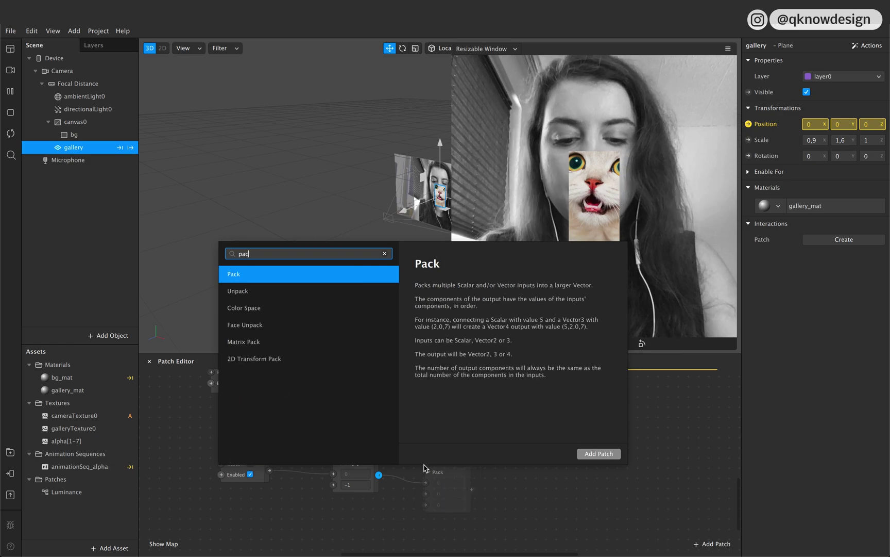
click(599, 454)
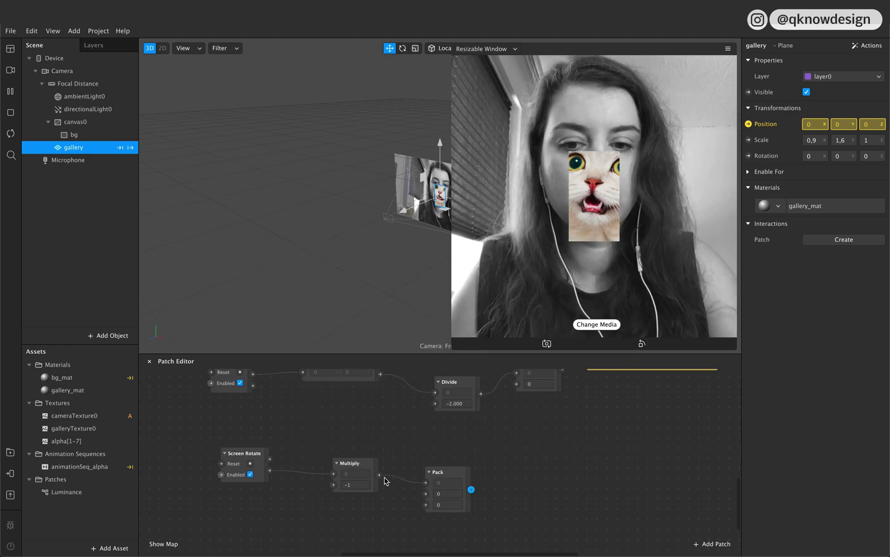
drag(384, 480, 428, 506)
mouse_move(458, 474)
mouse_down()
mouse_move(458, 455)
mouse_move(463, 463)
mouse_up()
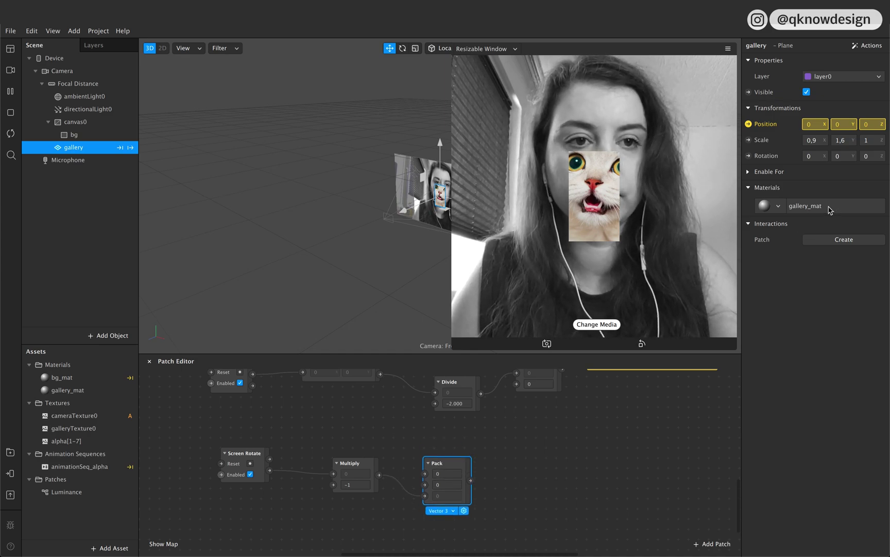
Create the gallery plane's 3D Rotation patch fed by the Pack, and test moving the image in the preview.
click(748, 156)
drag(501, 472, 575, 477)
drag(470, 483, 546, 452)
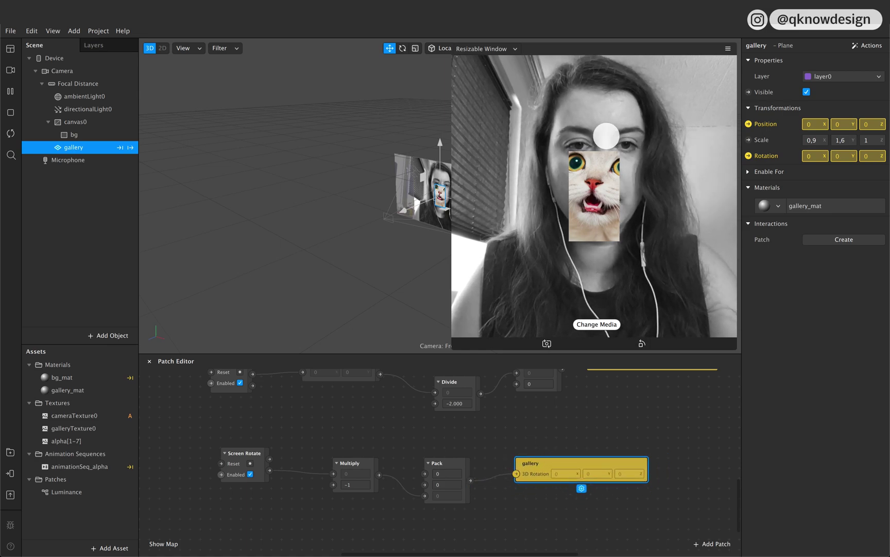
drag(609, 210, 554, 231)
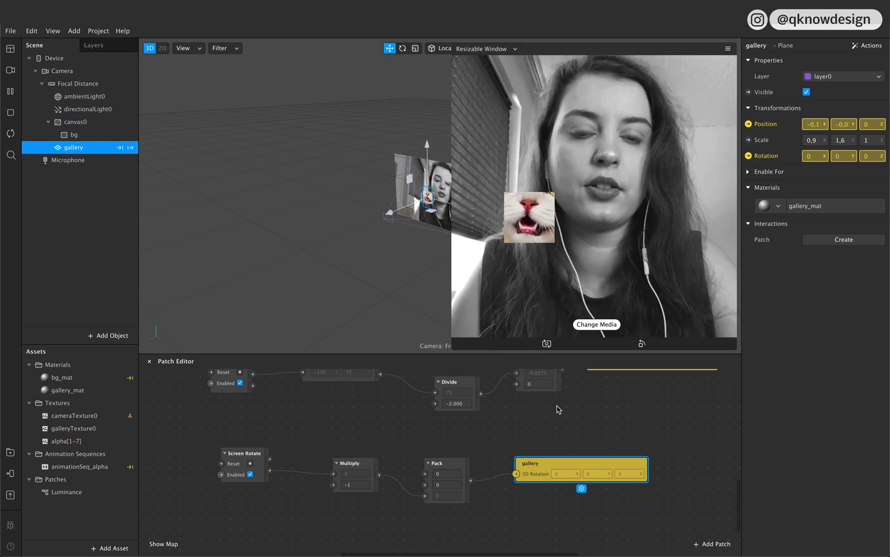
Add a Screen Pinch patch below the Screen Rotate chain, align it with Screen Rotate, and pan the image in the preview.
scroll(518, 505, down, 5)
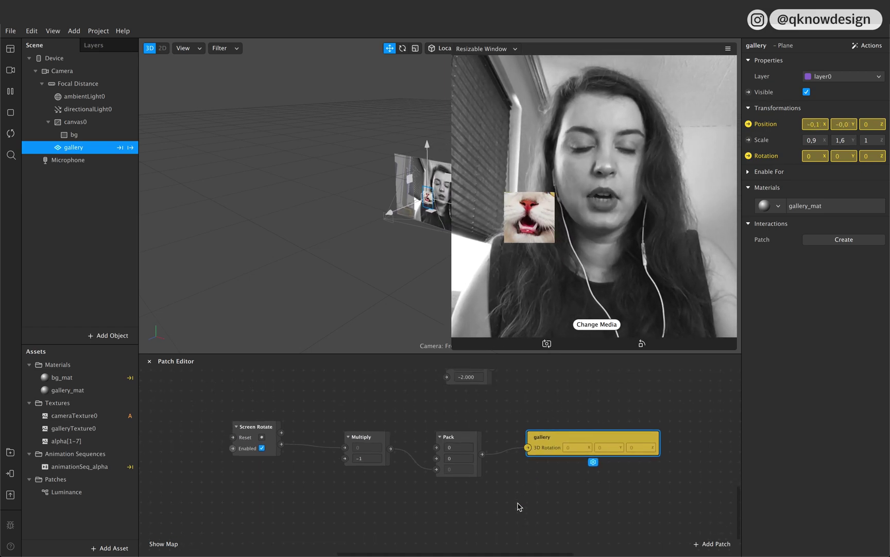
scroll(519, 507, left, 2)
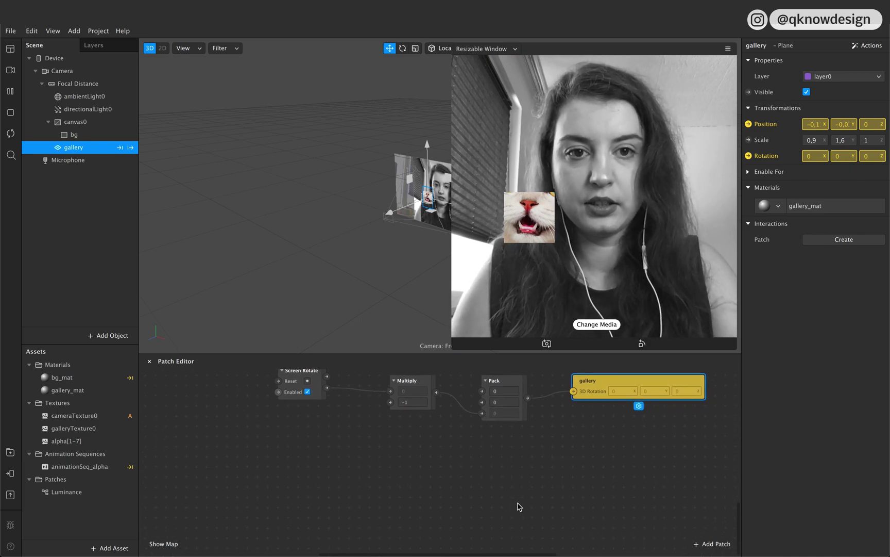
double_click(278, 499)
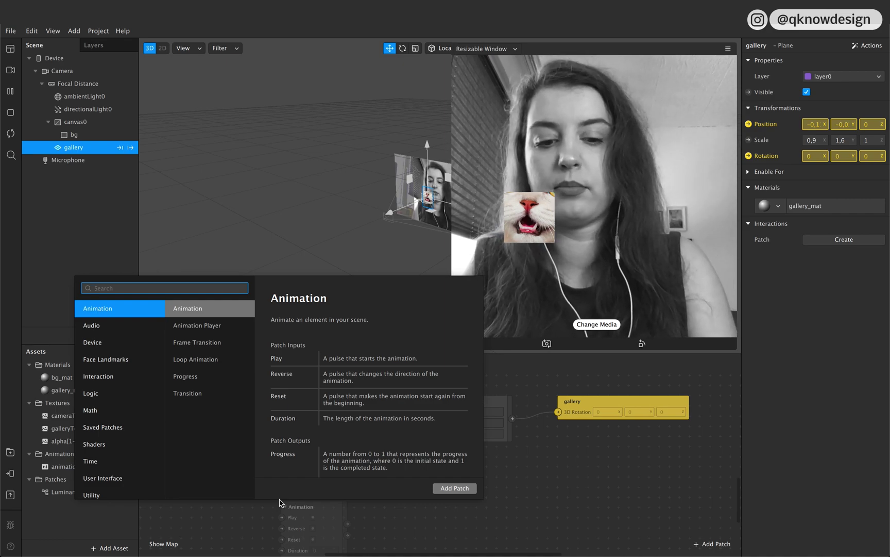
text(scre)
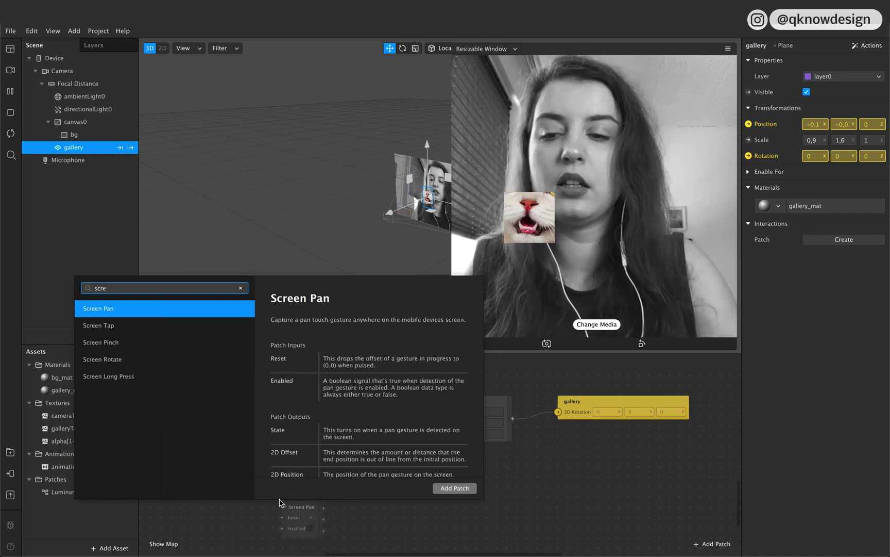
key(Down)
key(Down)
key(Return)
click(304, 507)
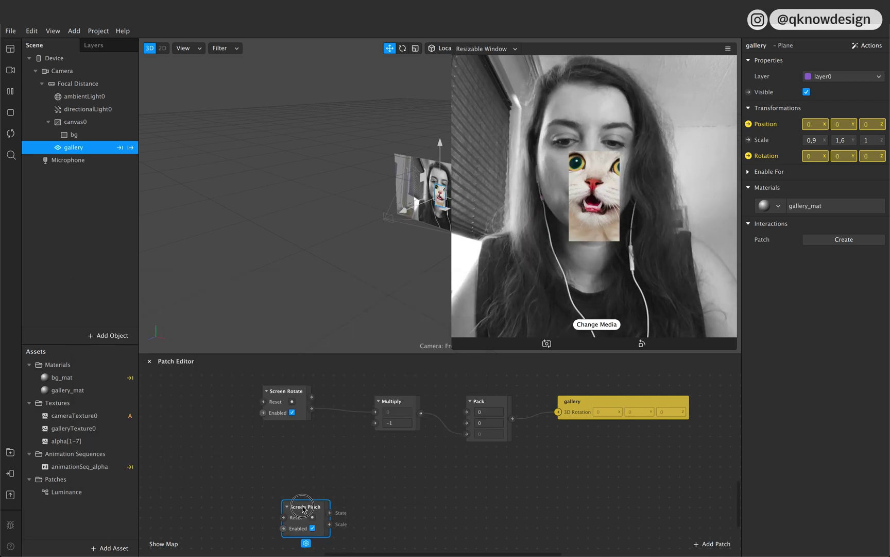
drag(303, 508, 290, 501)
drag(601, 197, 525, 209)
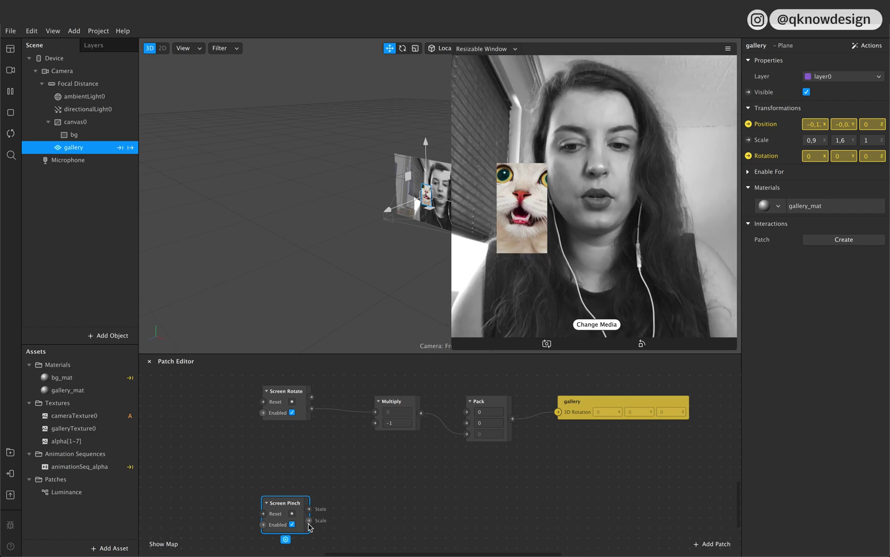
Create a Pack patch from the Screen Pinch's Scale output and connect Scale to all three of its inputs.
drag(308, 524, 381, 510)
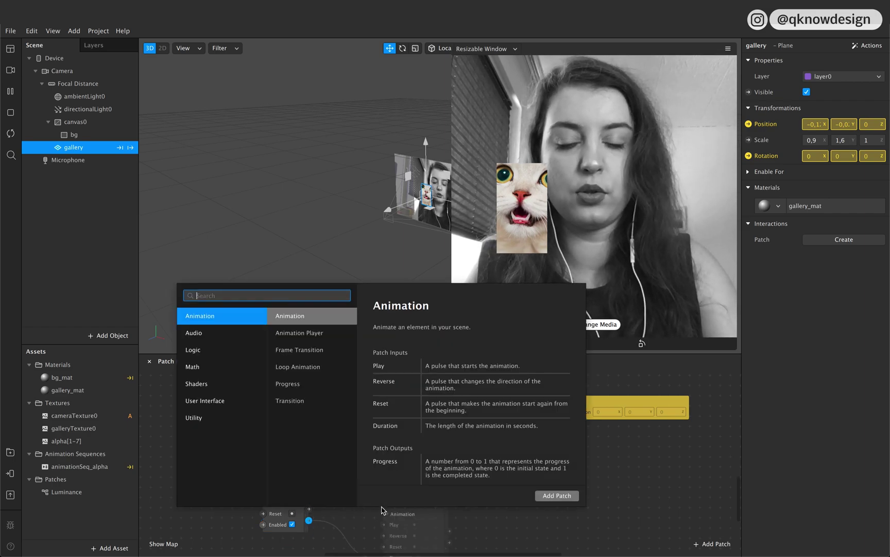
text(pack)
key(Return)
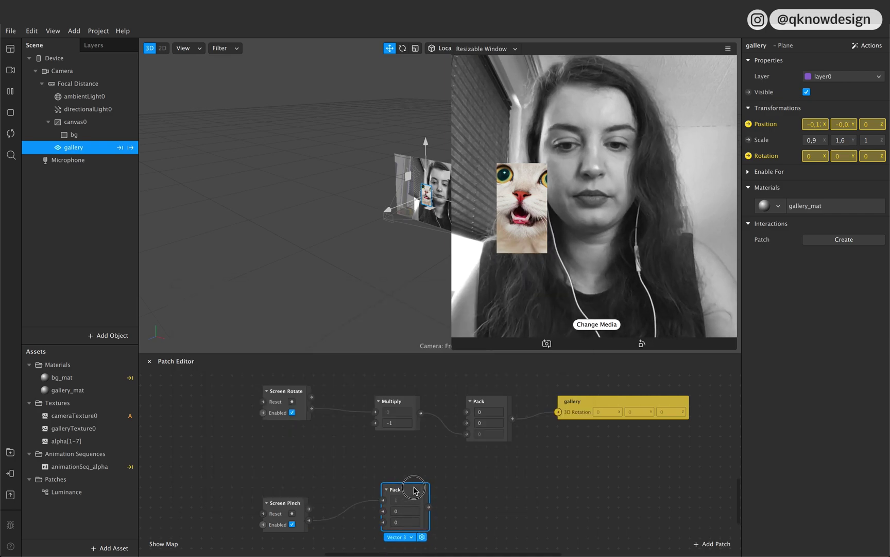
drag(309, 521, 385, 514)
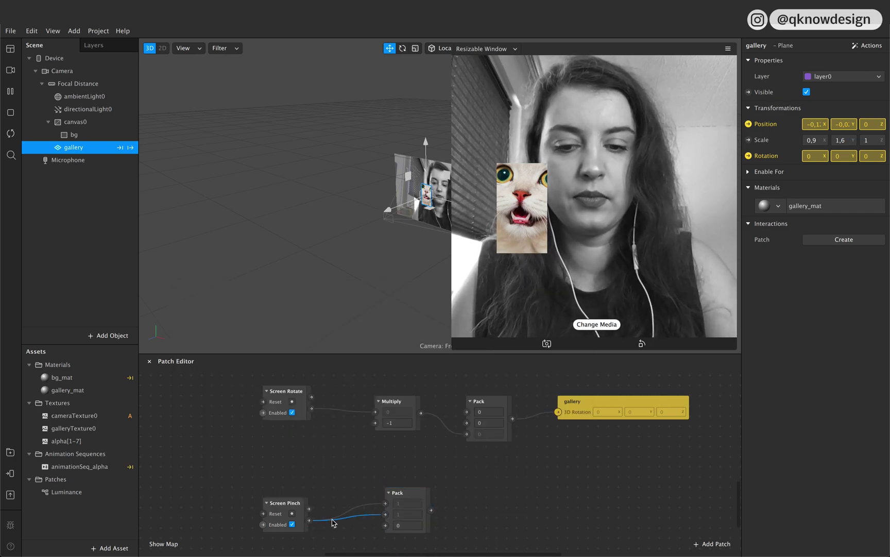
drag(309, 522, 385, 525)
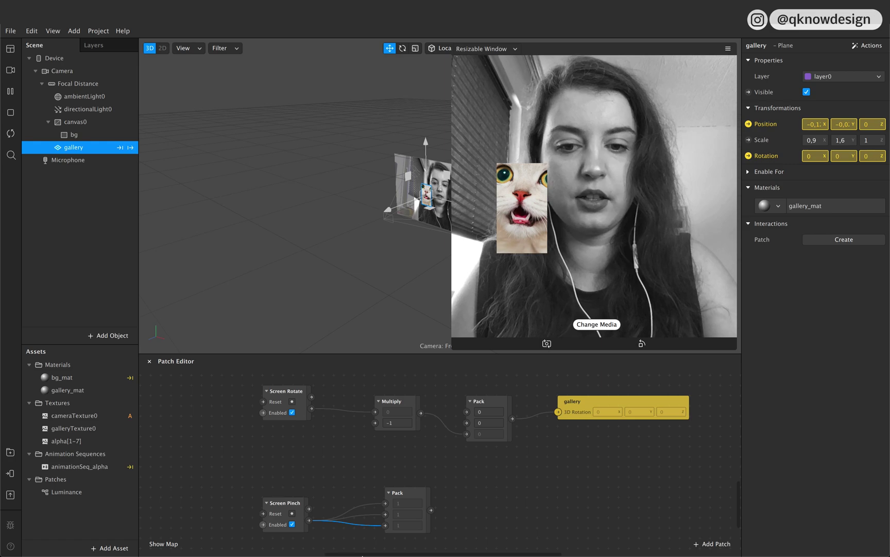
Create the gallery plane's 3D Scale patch and feed it from the Pack connected to Screen Pinch.
click(748, 141)
drag(467, 483, 500, 501)
drag(431, 511, 487, 505)
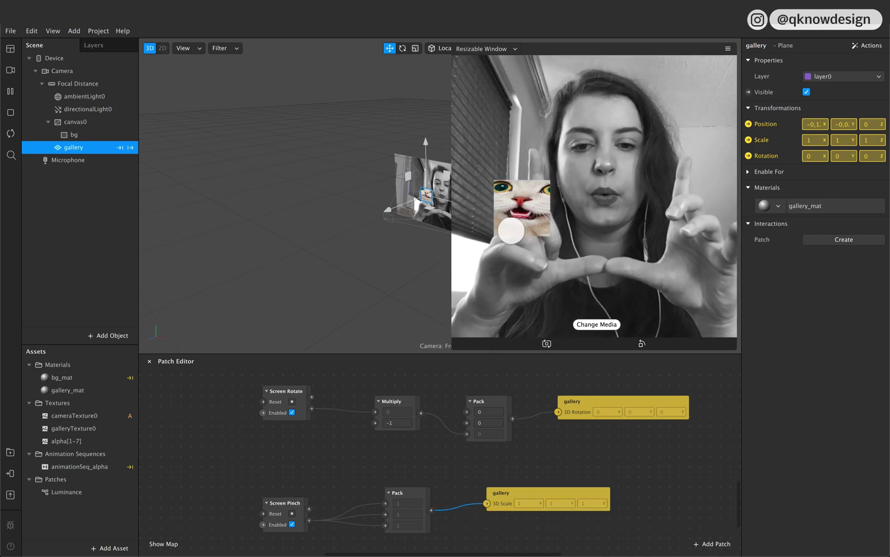
Move the scale chain's Pack and 3D Scale patches farther from Screen Pinch to make room between them.
click(413, 496)
shift+click(537, 490)
drag(417, 496, 522, 495)
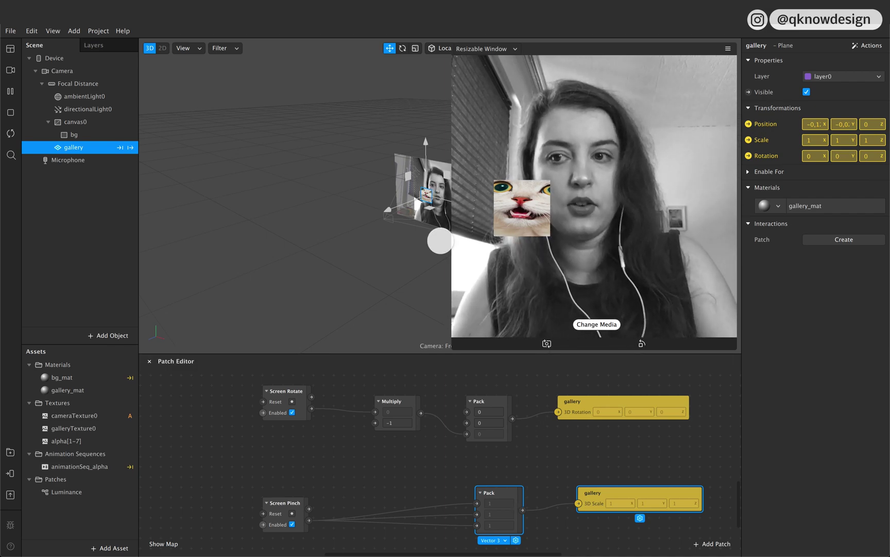
Remove the connections from the Pack to 3D Scale and from Screen Pinch to the Pack's first two inputs.
click(543, 508)
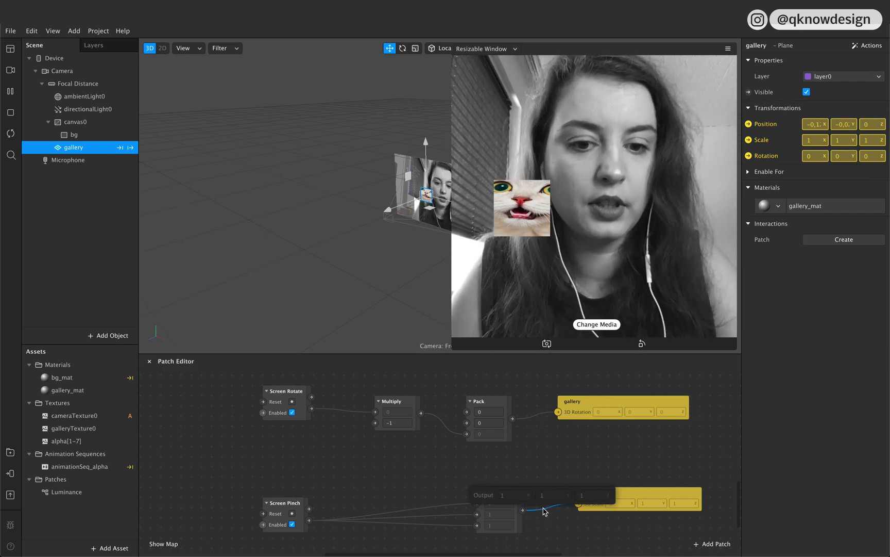
key(BackSpace)
click(401, 510)
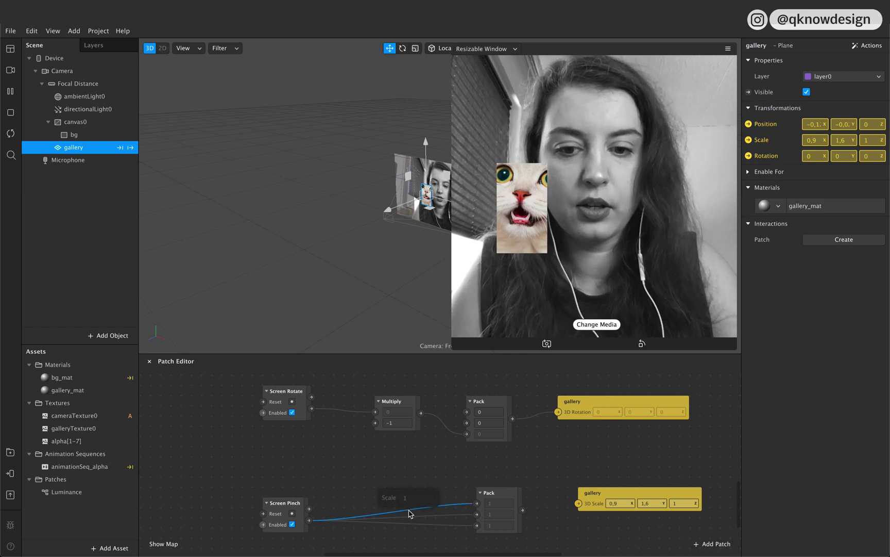
key(BackSpace)
key(BackSpace)
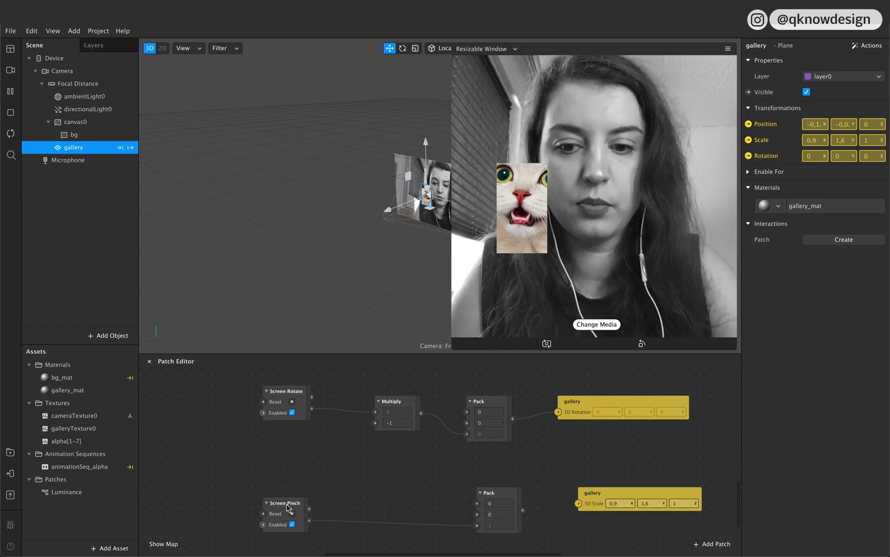
Add a Multiply patch fed by the Screen Pinch's Scale output.
drag(309, 520, 377, 468)
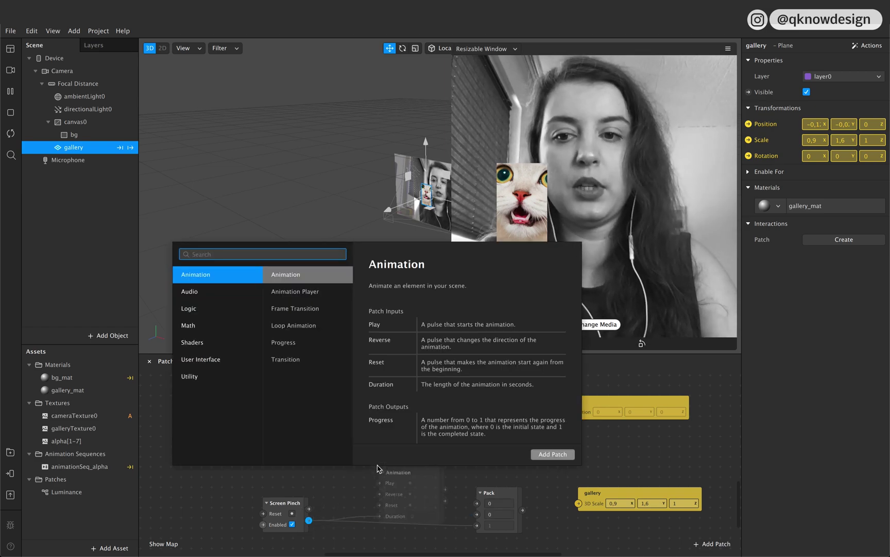
text(mul)
key(Return)
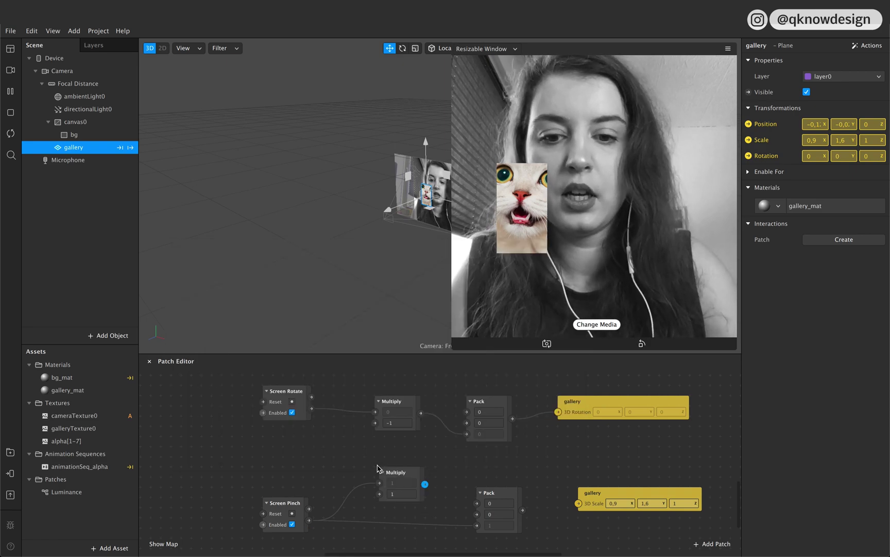
Move the Multiply patch up from Screen Pinch and set its second value to 0,9.
drag(412, 477, 421, 468)
click(407, 483)
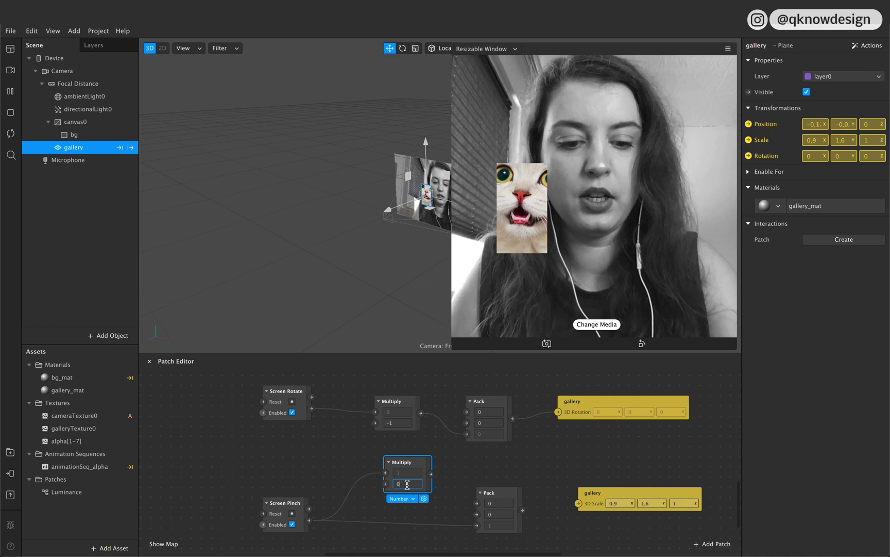
text(0,9)
key(Return)
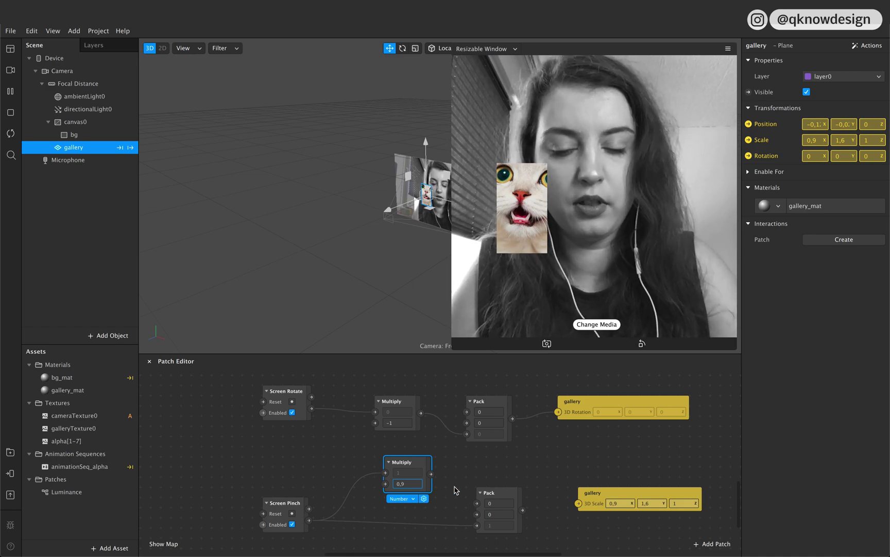
Duplicate the 0,9 Multiply patch and space the two Multiply patches one above the other beside the Pack.
click(420, 468)
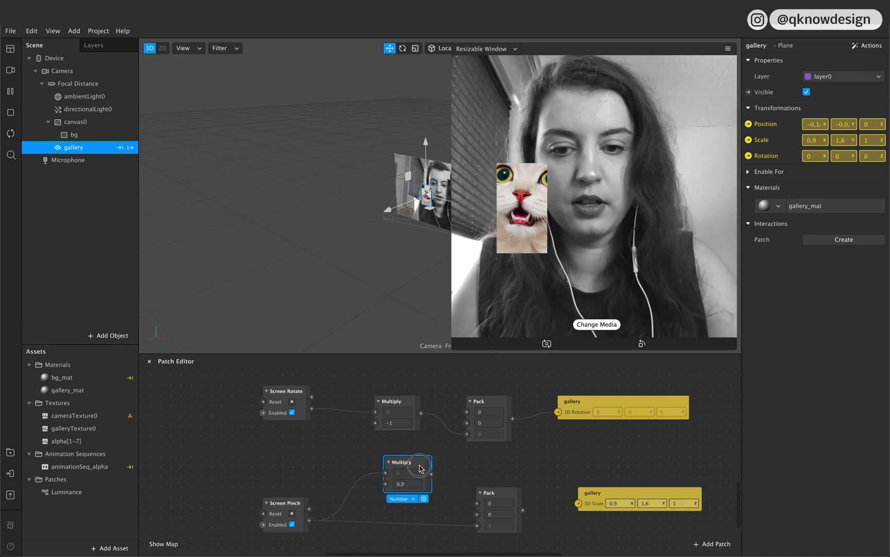
key(super+d)
drag(420, 468, 449, 446)
scroll(561, 497, down, 3)
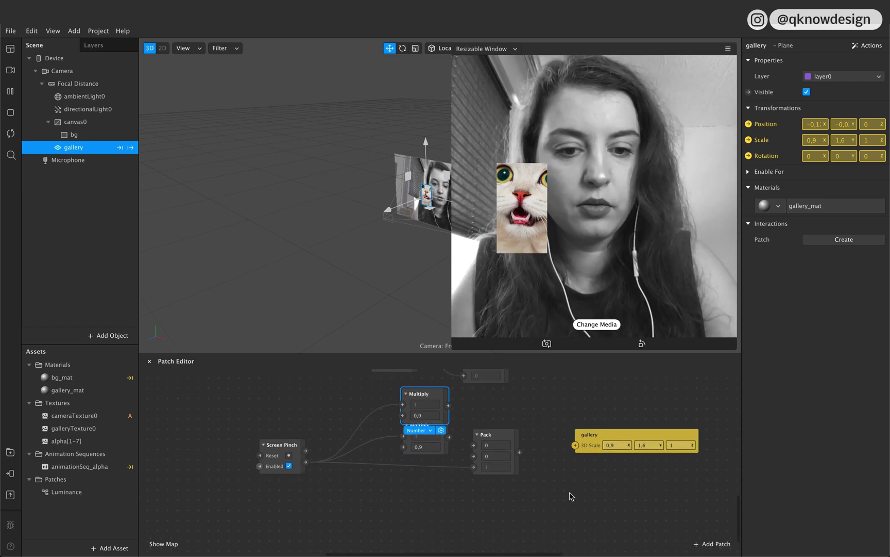
drag(706, 492, 227, 403)
drag(403, 405, 405, 465)
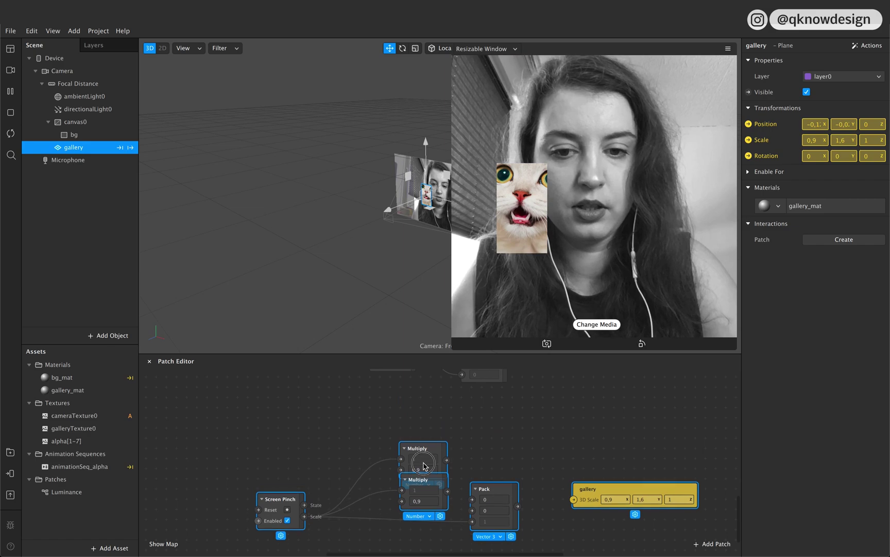
click(517, 427)
click(426, 470)
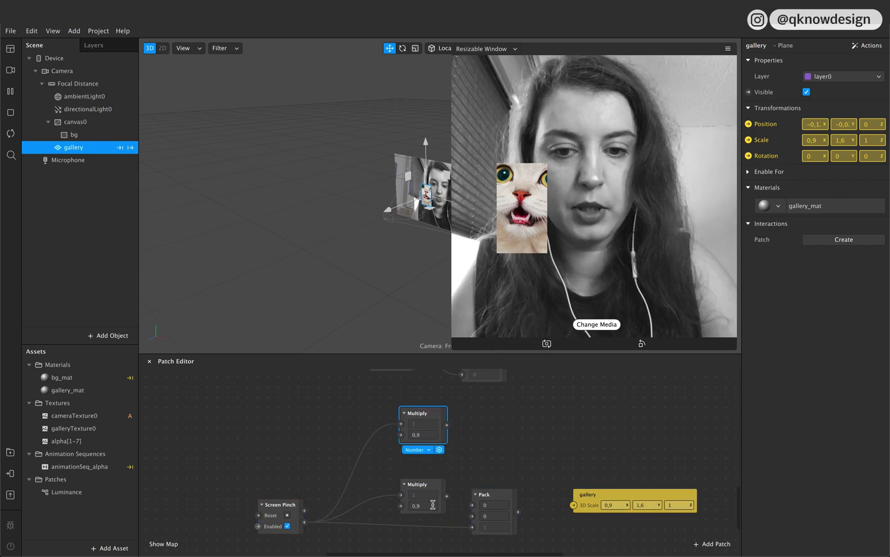
Set the lower Multiply to 1,6 and wire both Multiply outputs through the Pack's first two inputs into the gallery's 3D Scale.
scroll(426, 490, down, 2)
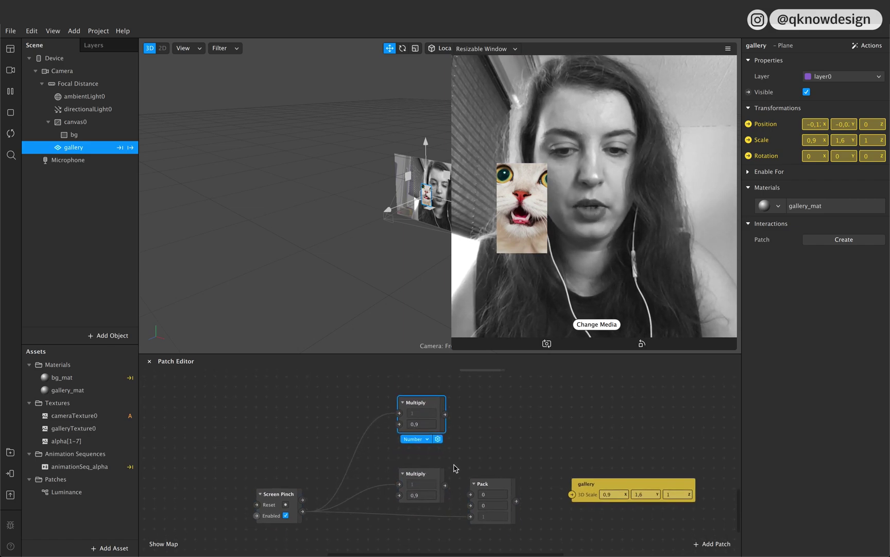
click(420, 494)
text(1,6)
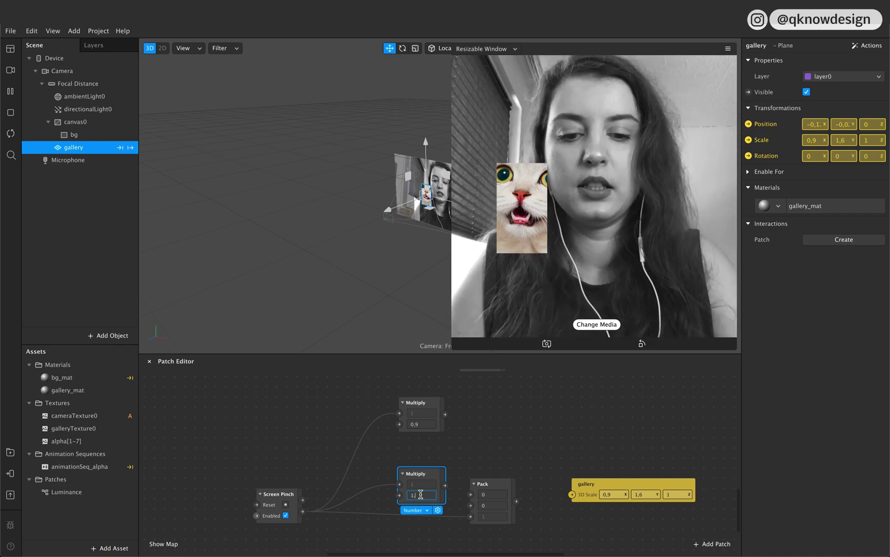
click(484, 454)
drag(445, 414, 580, 496)
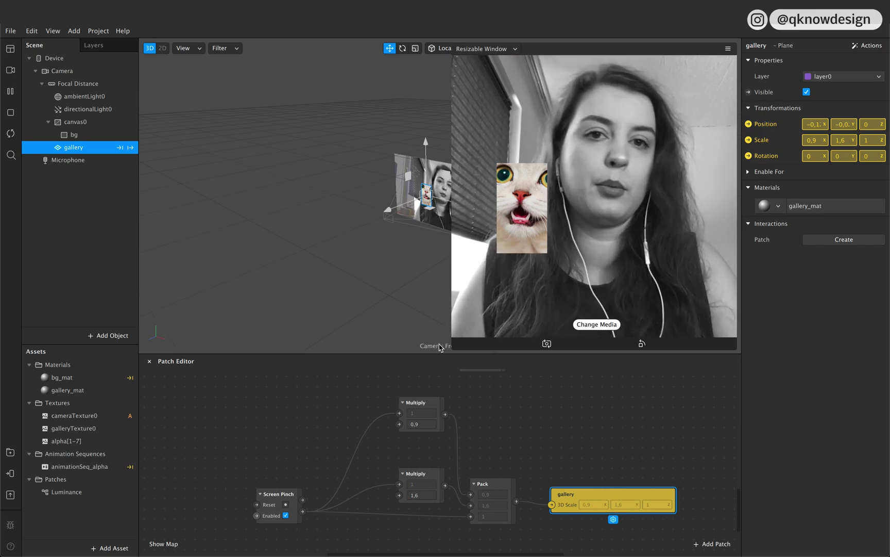
Shrink the preview window slightly and test moving the gallery image over the face.
drag(452, 350, 469, 351)
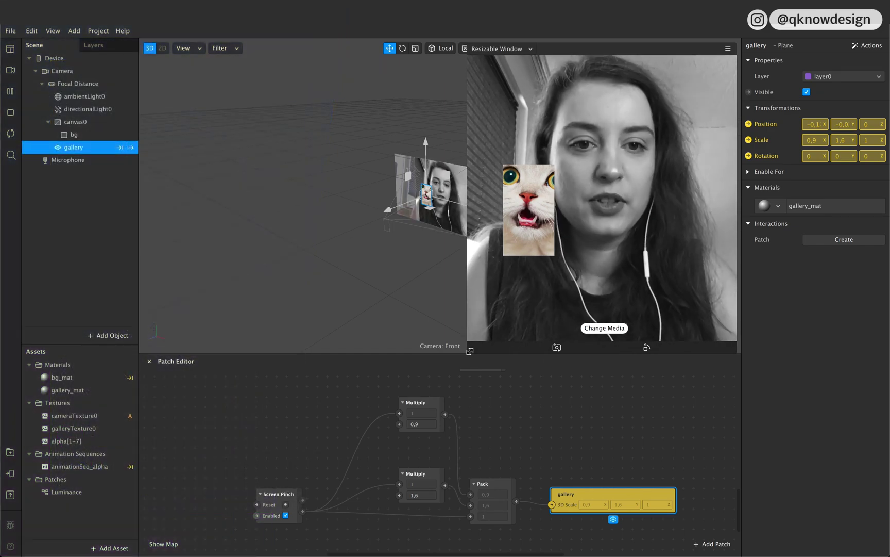
drag(523, 209, 596, 208)
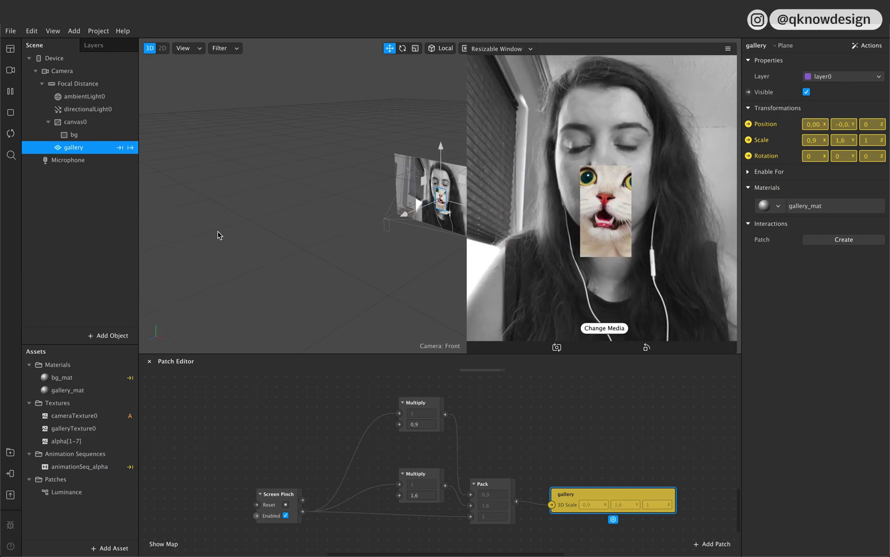
Insert a Face Mesh together with its face tracker, then delete the mesh to keep only the tracker.
click(106, 336)
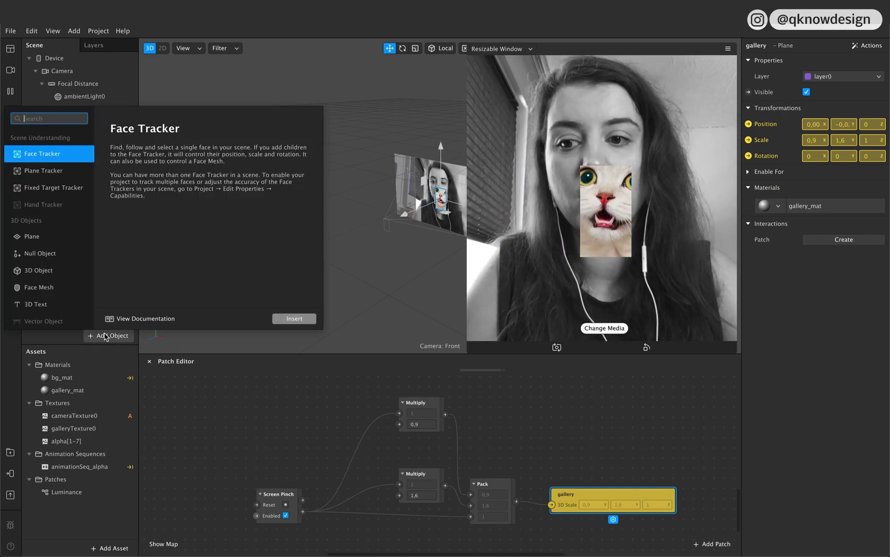
click(65, 287)
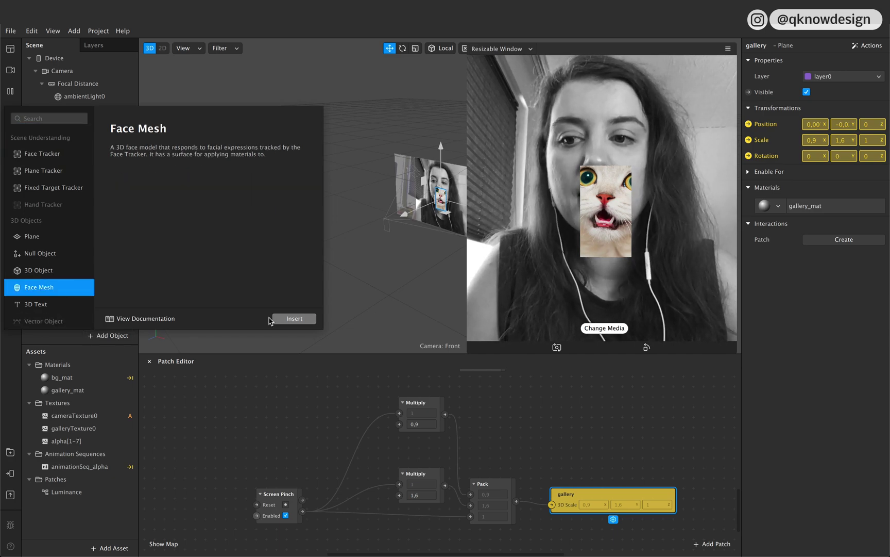
click(302, 319)
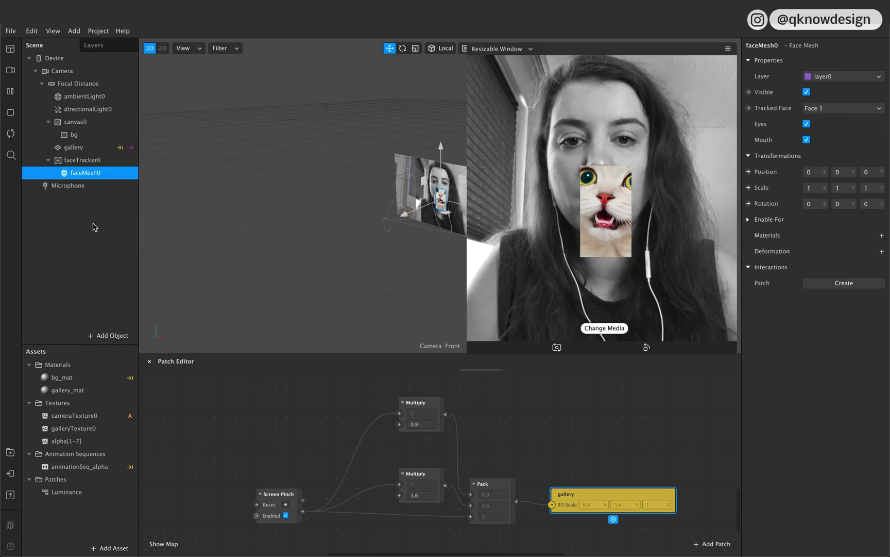
key(Delete)
Nest the gallery plane inside faceTracker0 in the scene hierarchy.
click(103, 161)
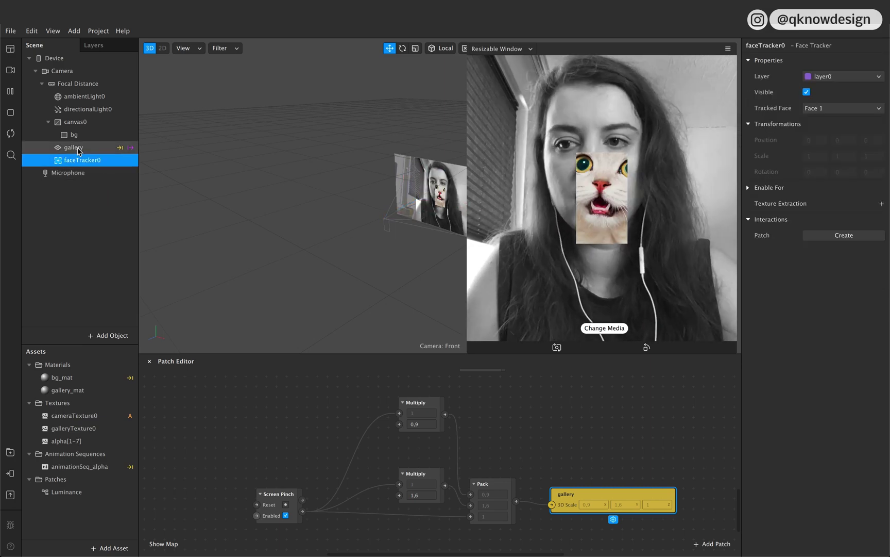
click(80, 162)
drag(74, 148, 88, 176)
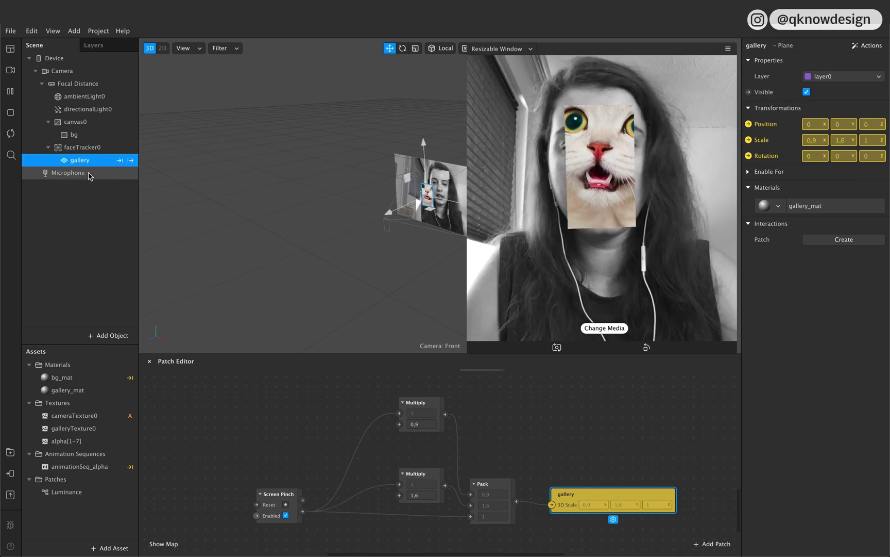
Test moving the face-tracked gallery image around in the preview.
drag(633, 195, 657, 163)
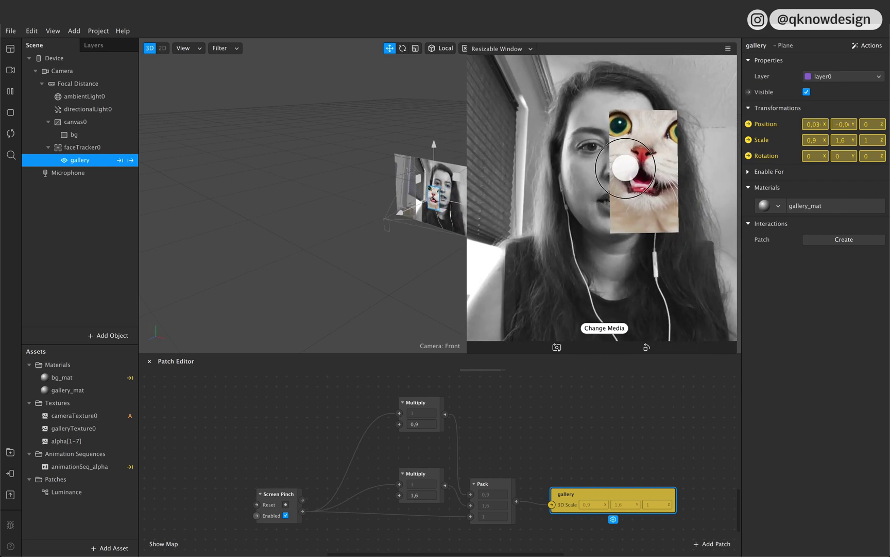
drag(626, 168, 619, 169)
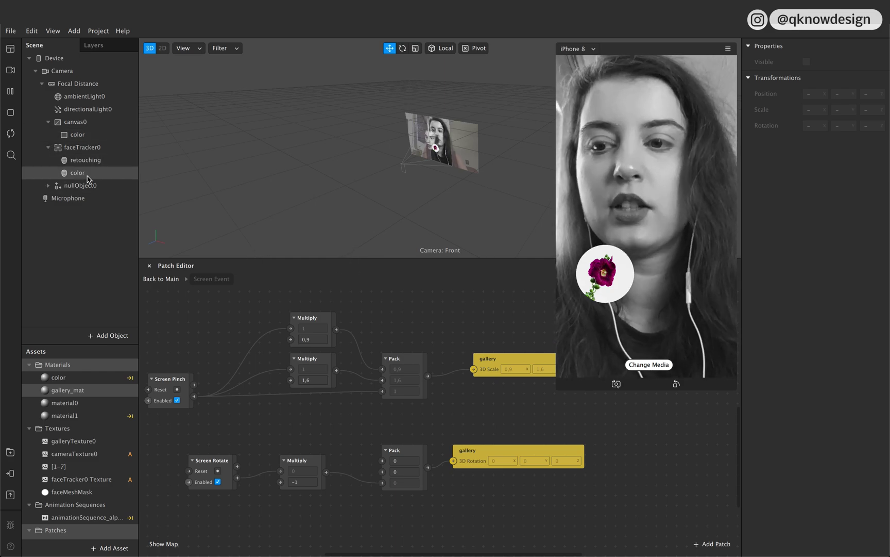
Examine the scene objects and the Screen Event patch group in the finished example project.
click(82, 135)
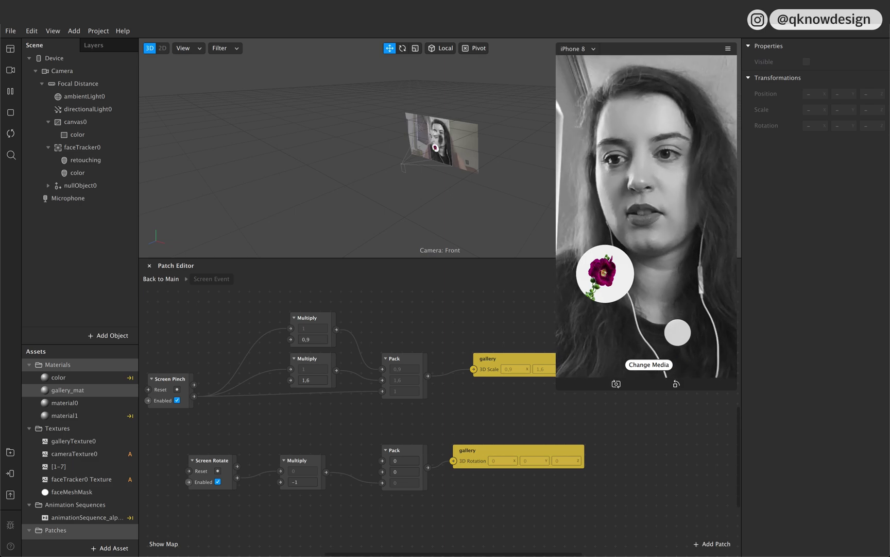
scroll(414, 402, up, 10)
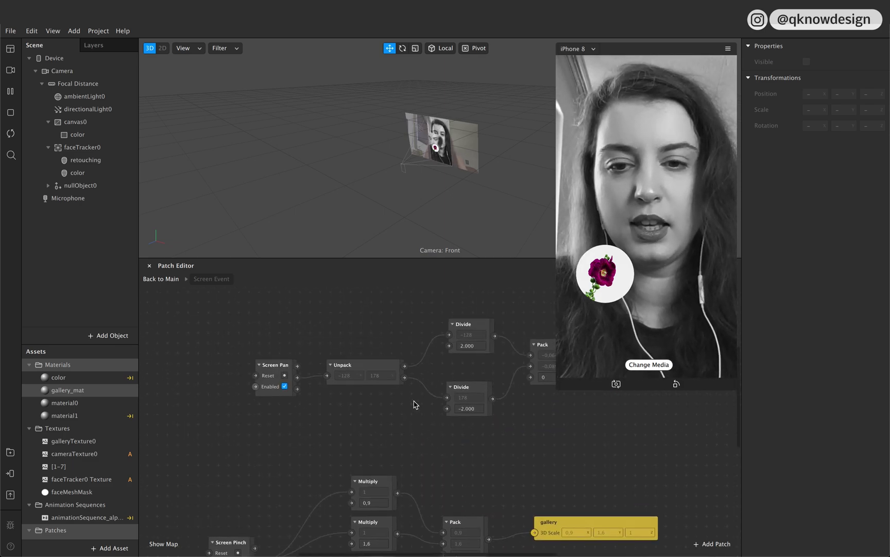
scroll(416, 404, right, 3)
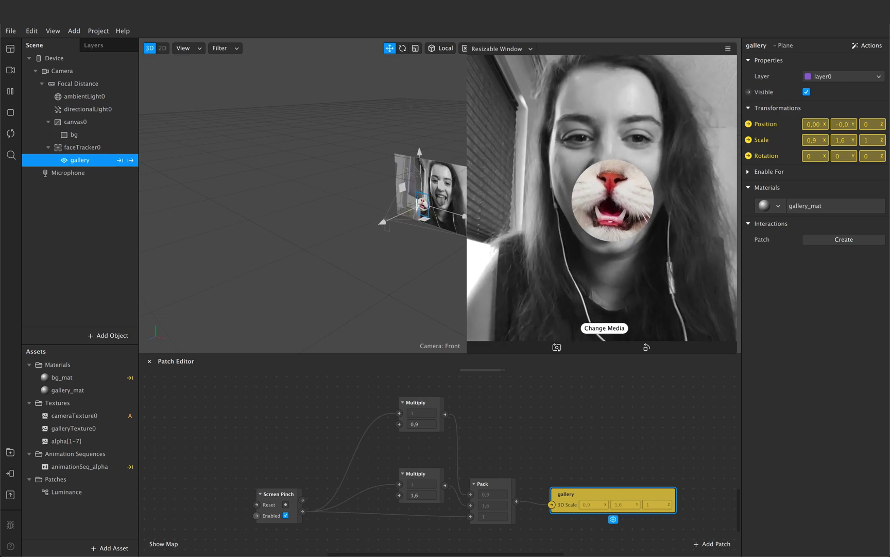
Test moving the round-masked gallery image from the mouth to beside the face in the preview.
drag(611, 211, 551, 182)
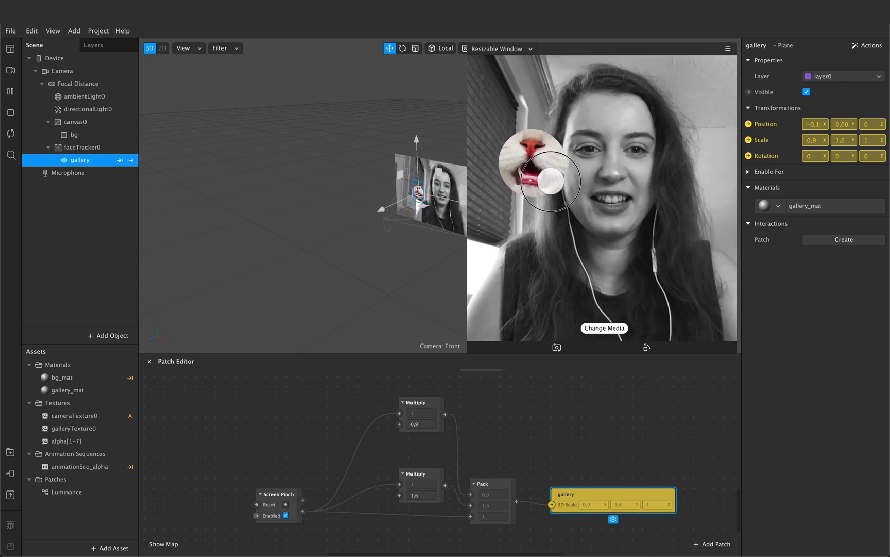